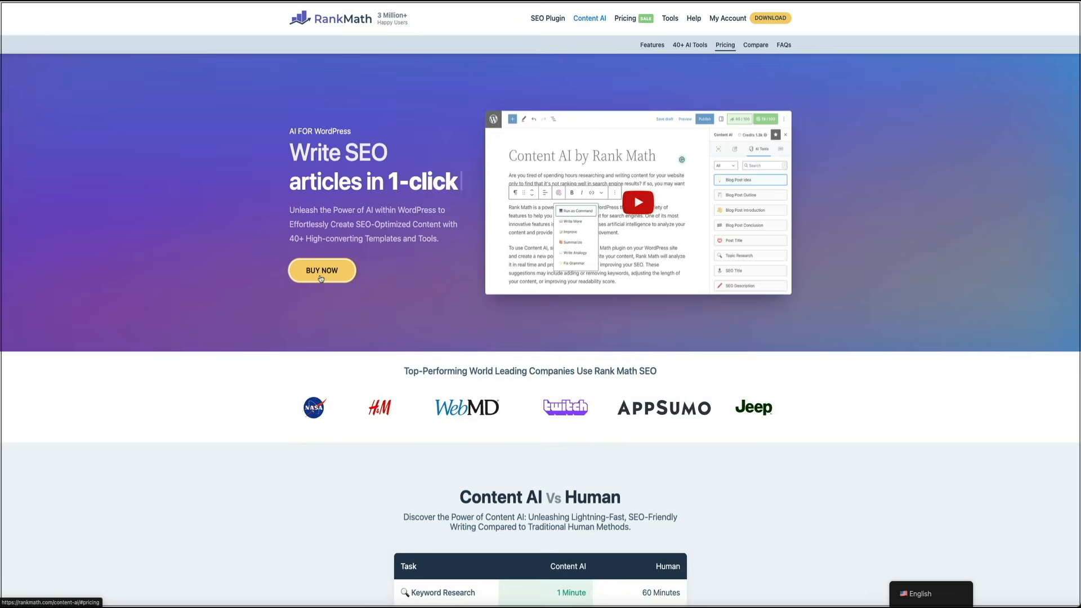
Step: View the Content AI pricing plans and the products listed in the Rank Math account dashboard
click(321, 276)
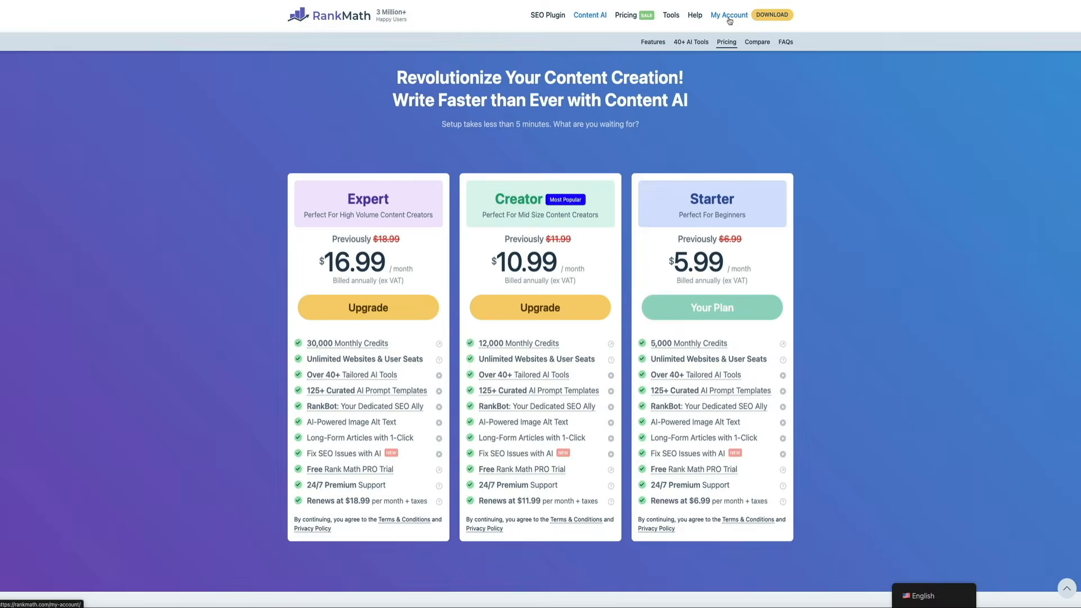
click(693, 51)
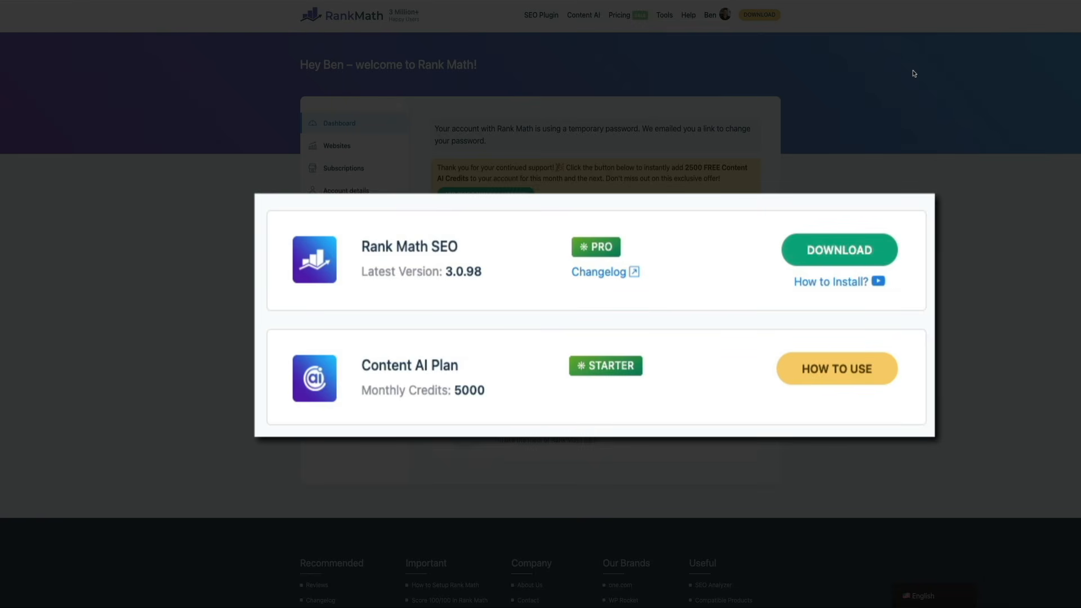
click(838, 386)
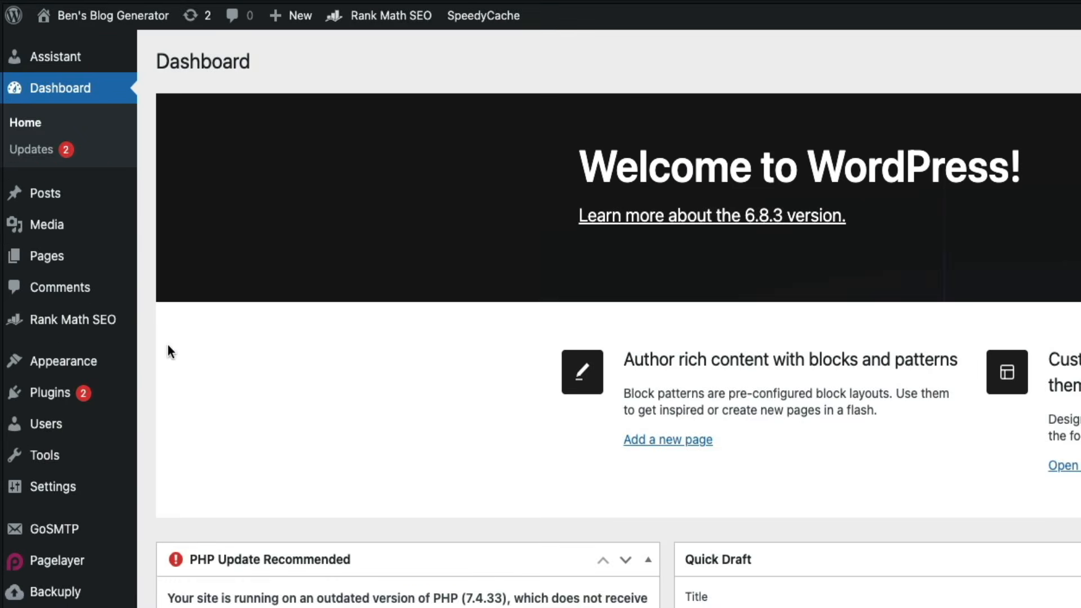
Step: Open Rank Math SEO's Content AI page in the WordPress dashboard and look through the available AI tools
mouse_move(55, 157)
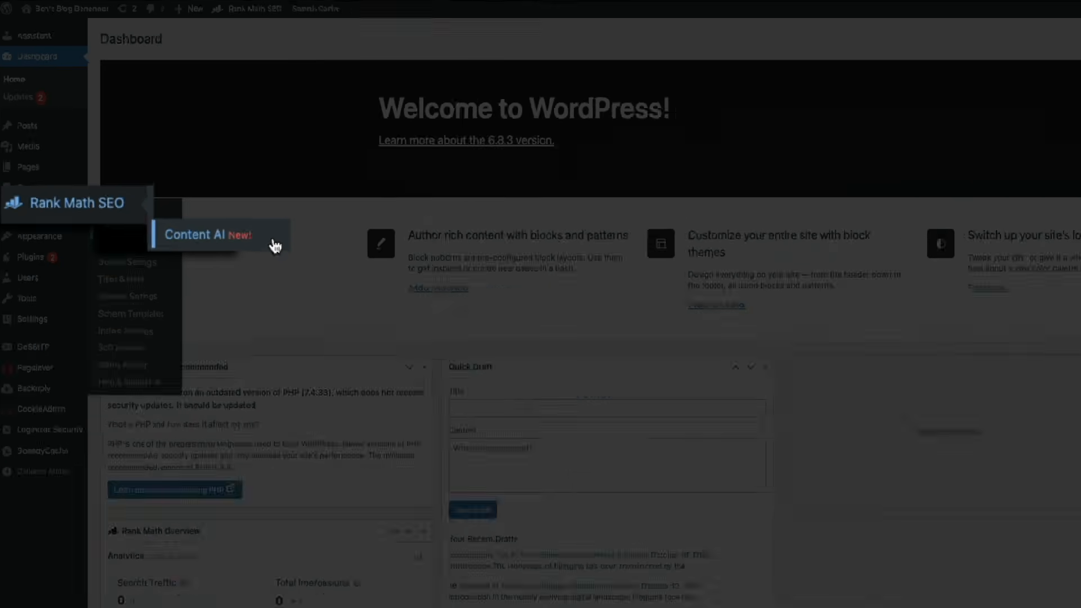
click(418, 369)
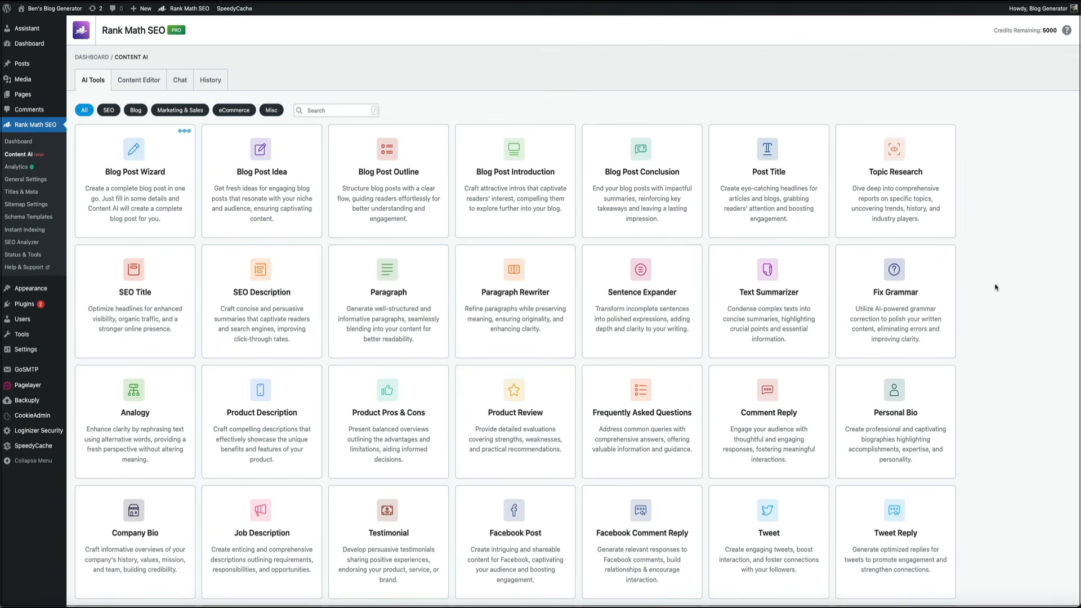
scroll(995, 287, down, 3)
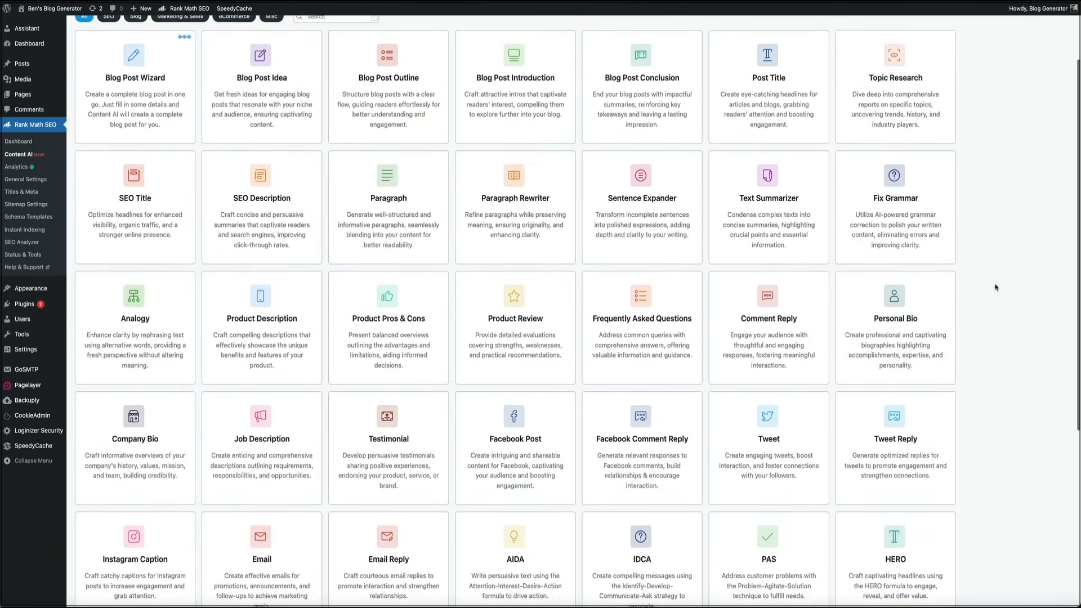
scroll(994, 287, down, 3)
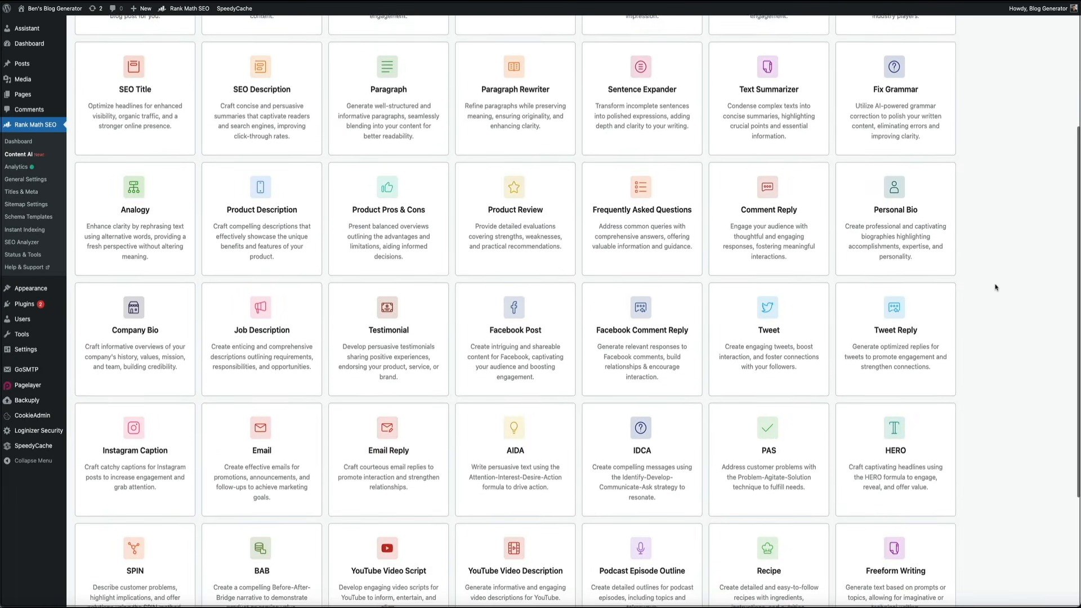
scroll(995, 287, down, 3)
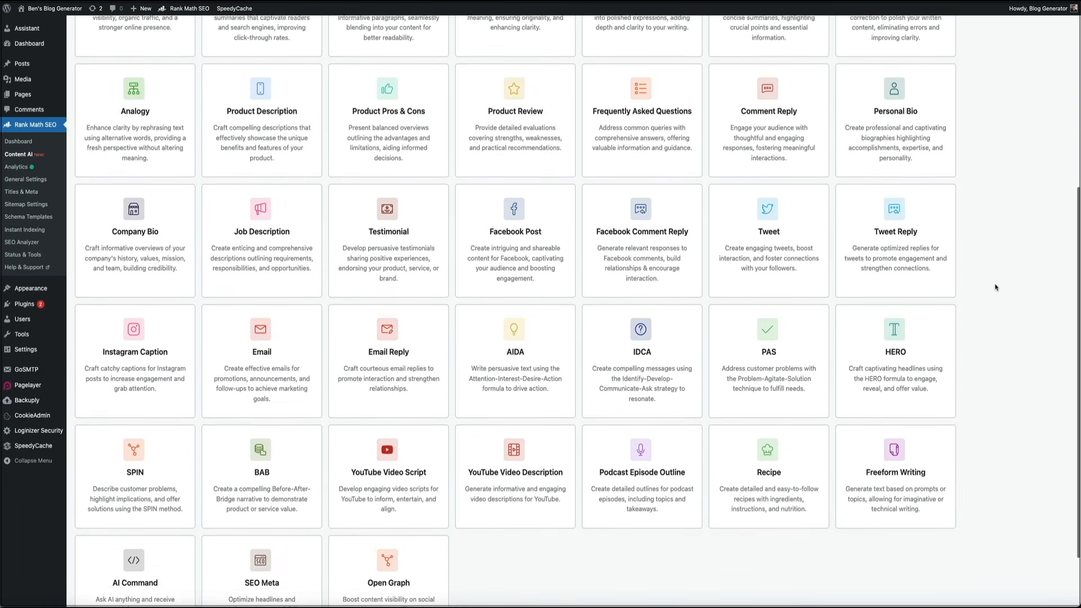
scroll(995, 288, down, 2)
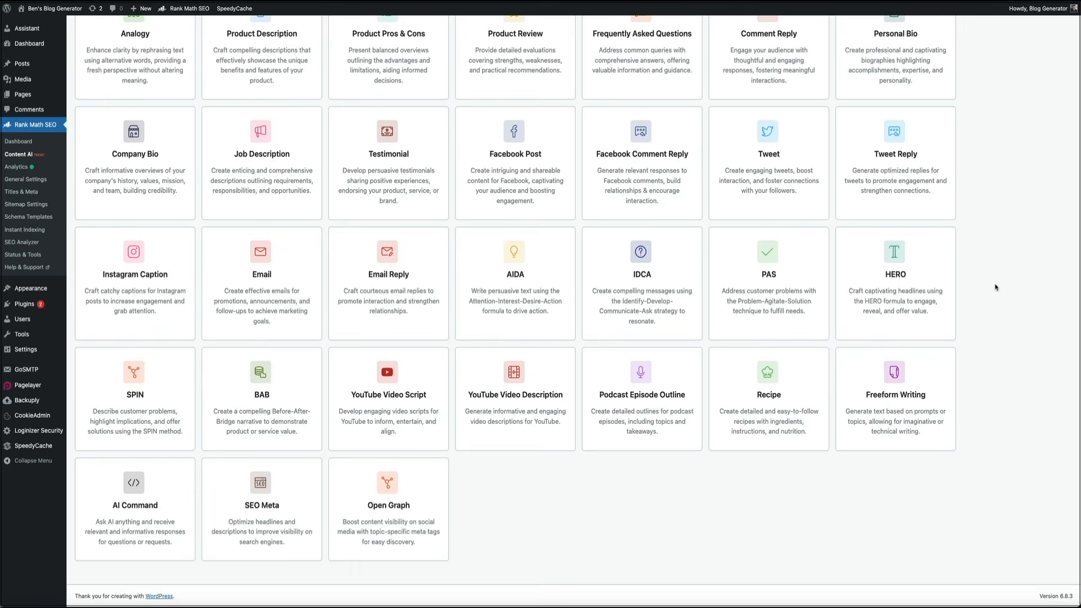
scroll(994, 287, up, 3)
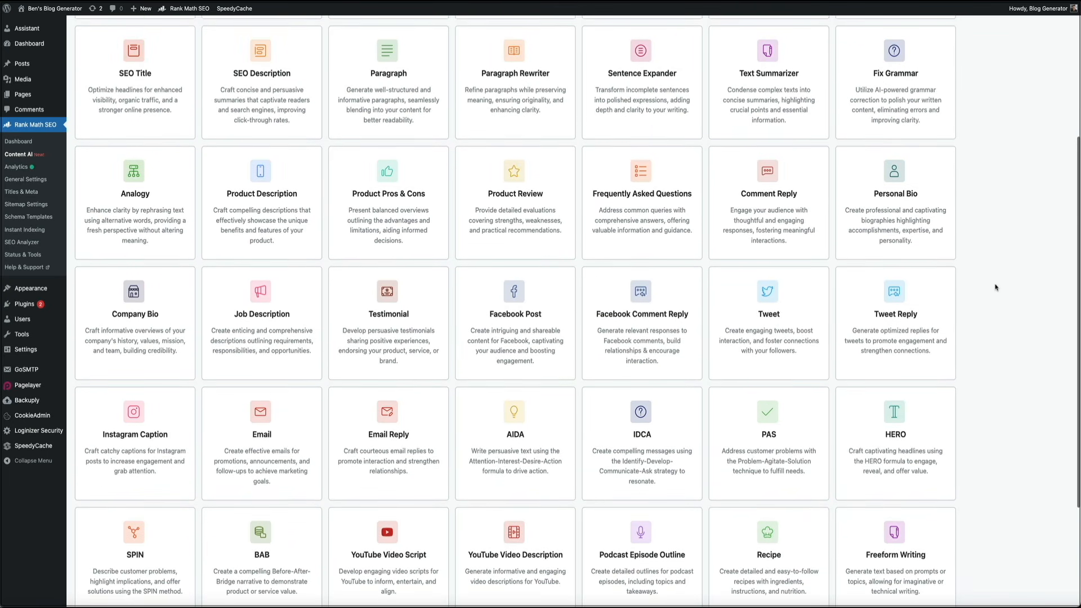
scroll(994, 288, up, 3)
scroll(994, 287, up, 2)
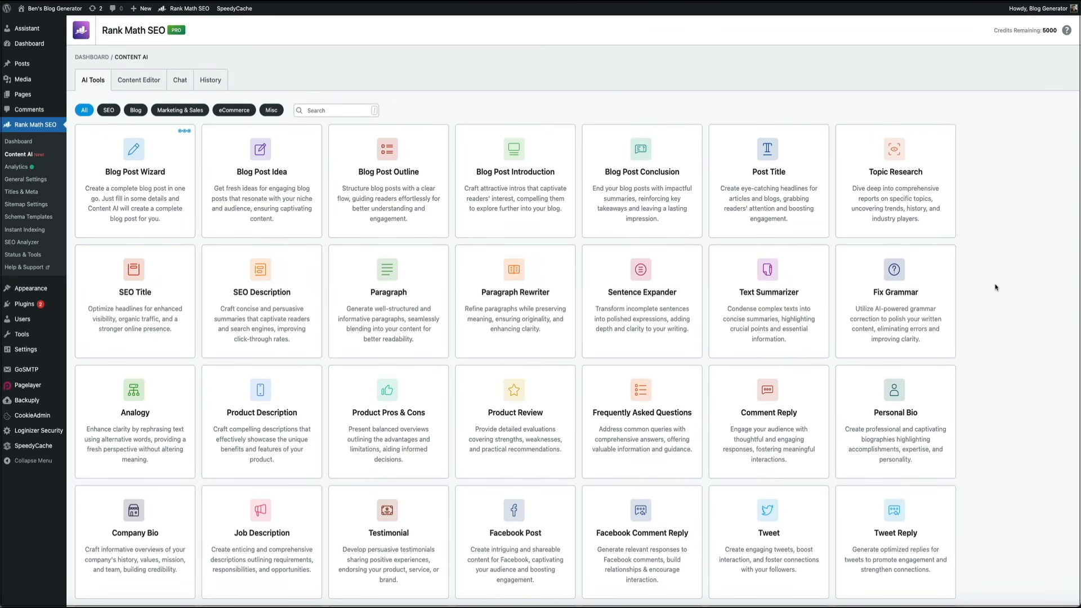
Step: Open the draft post "The Rise of AI in Blogging: What You Need to Know" for editing
mouse_move(26, 64)
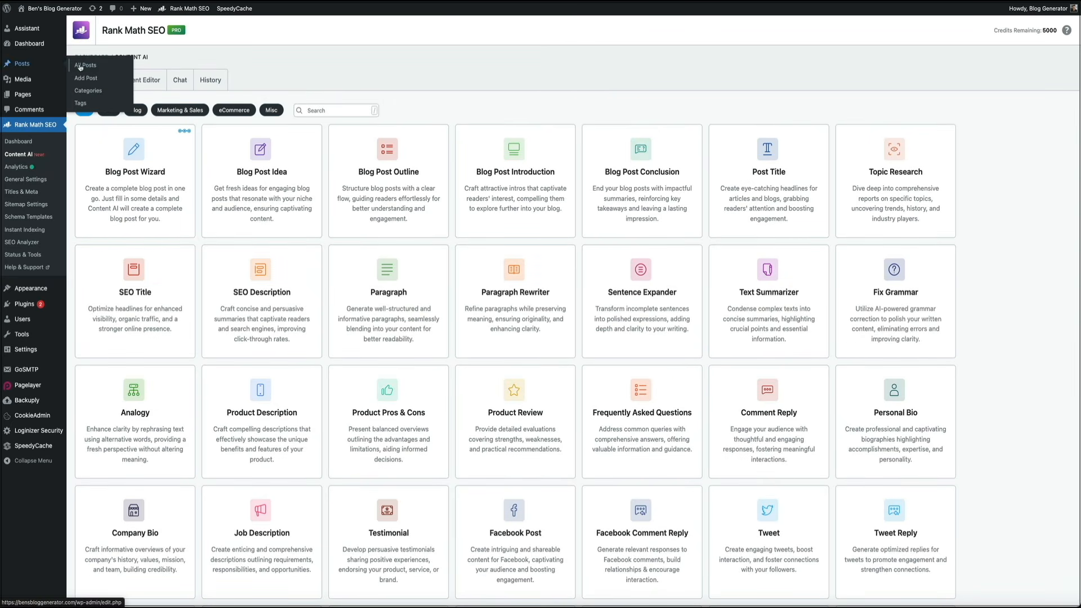
click(121, 67)
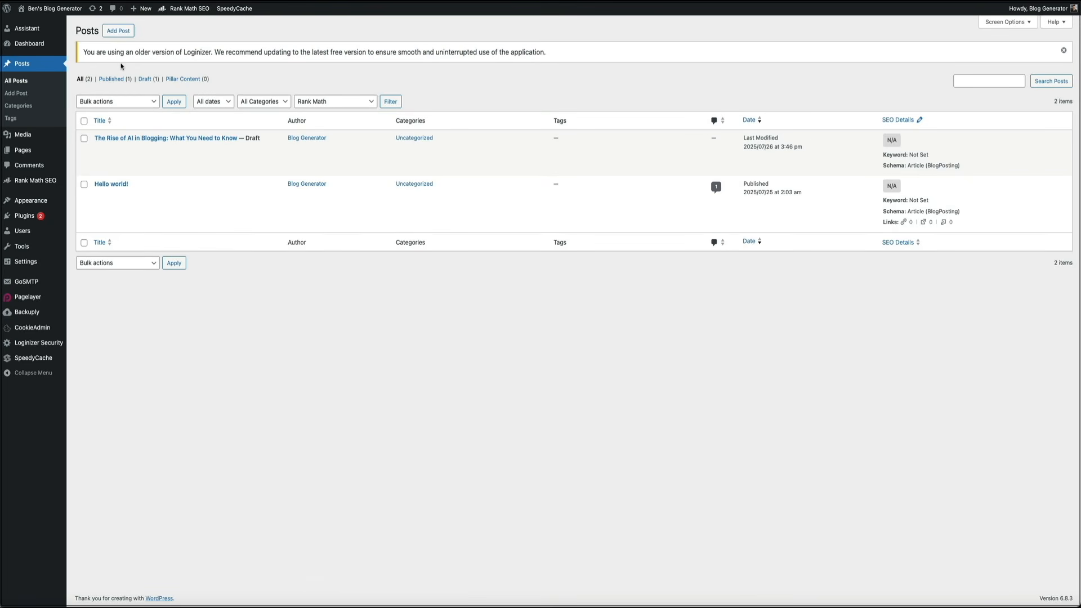
mouse_move(116, 137)
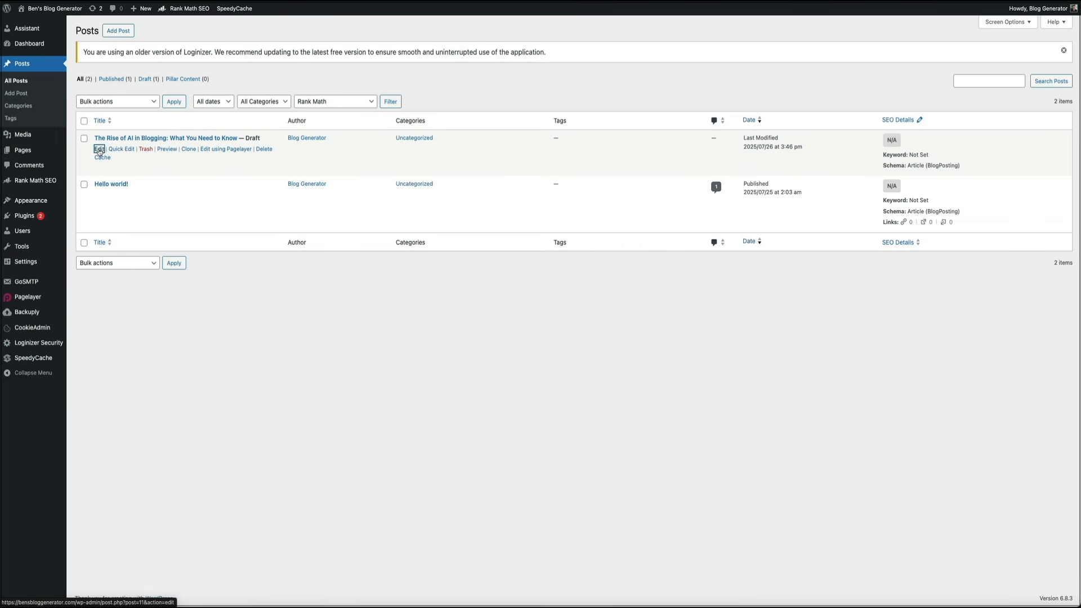
click(100, 149)
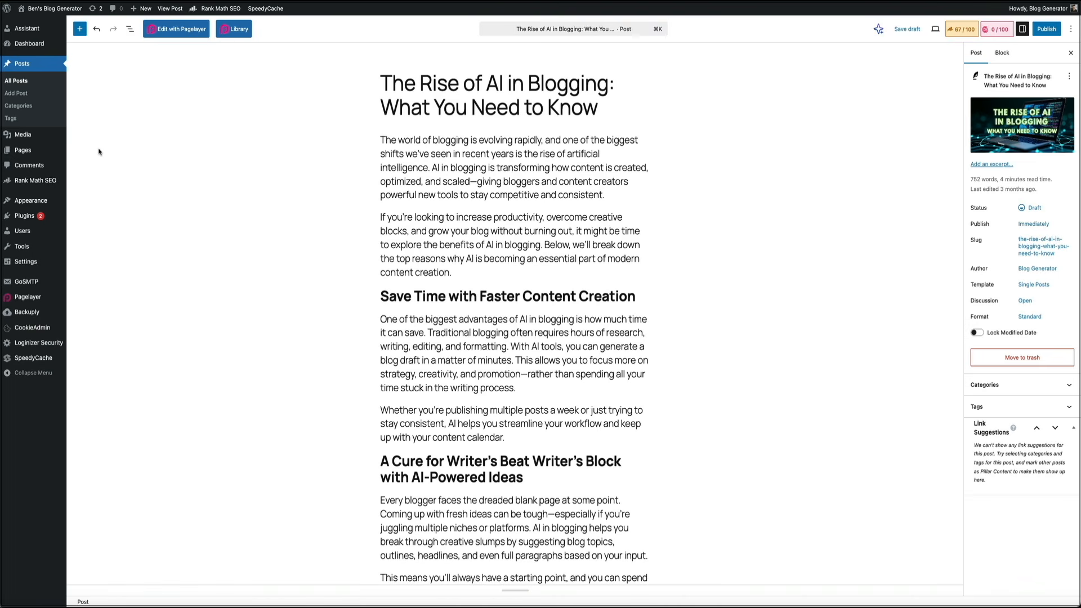
Step: Below the first paragraph, generate text with Content AI from "Expand on this intro on the rise of AI in blogging." and insert it
click(622, 196)
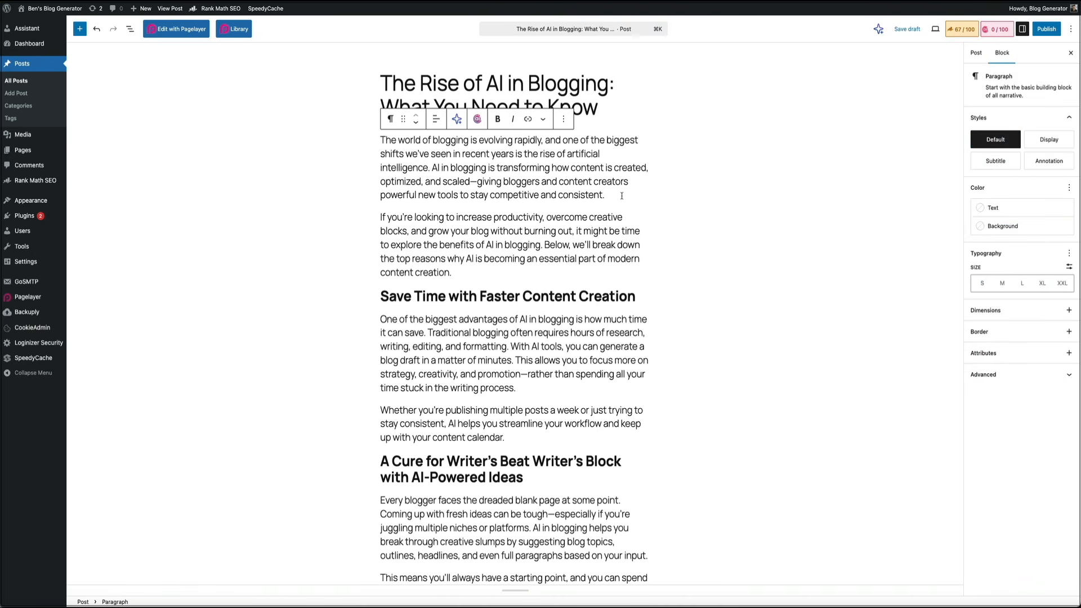
key(Return)
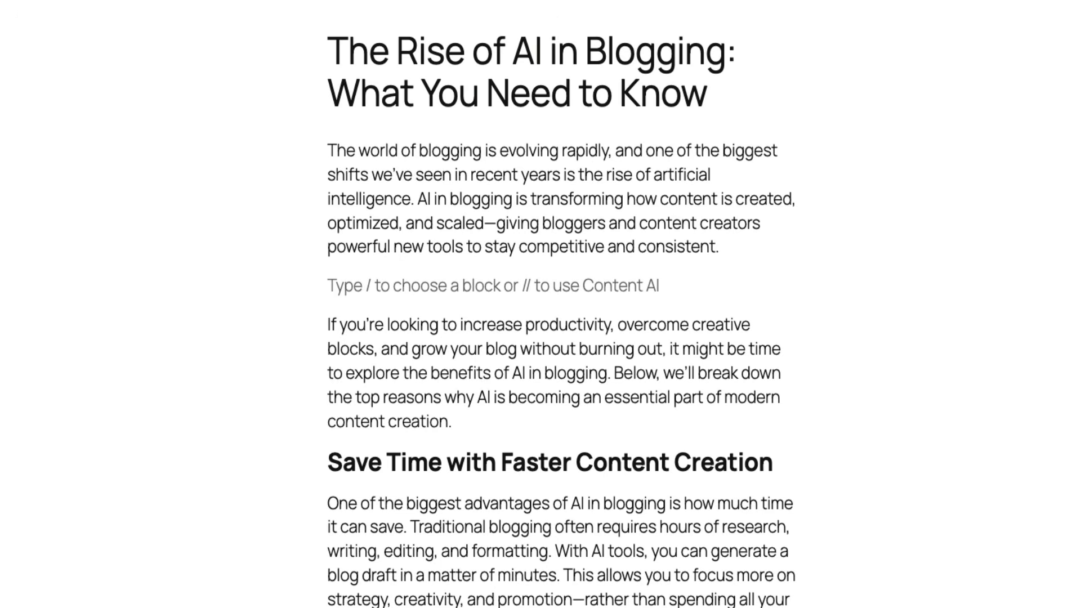
text(//)
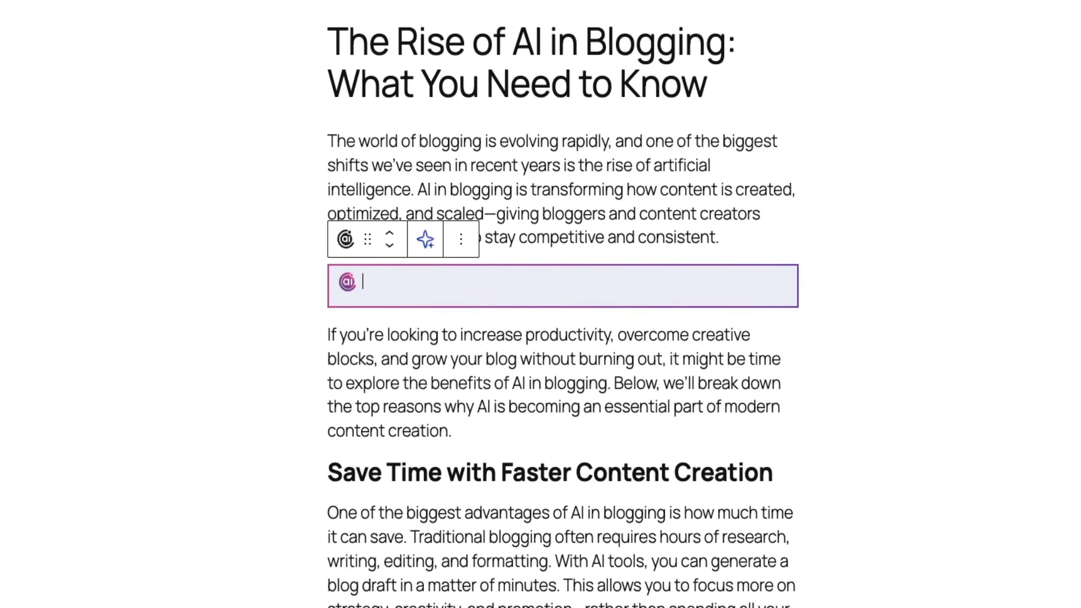
text(Expand on this intr)
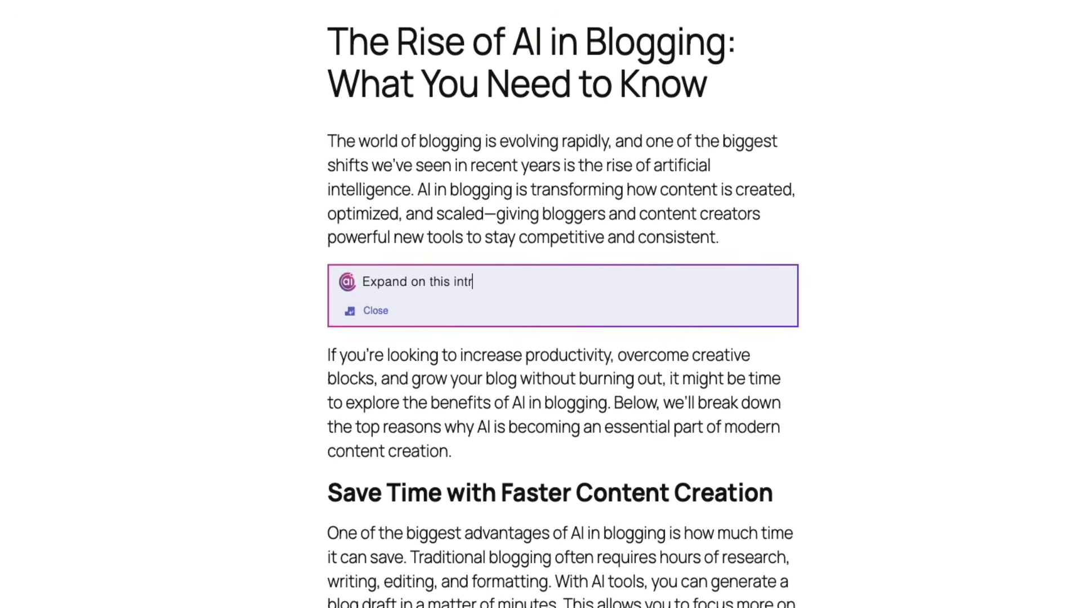
text(o on the rise of AI in blogging.)
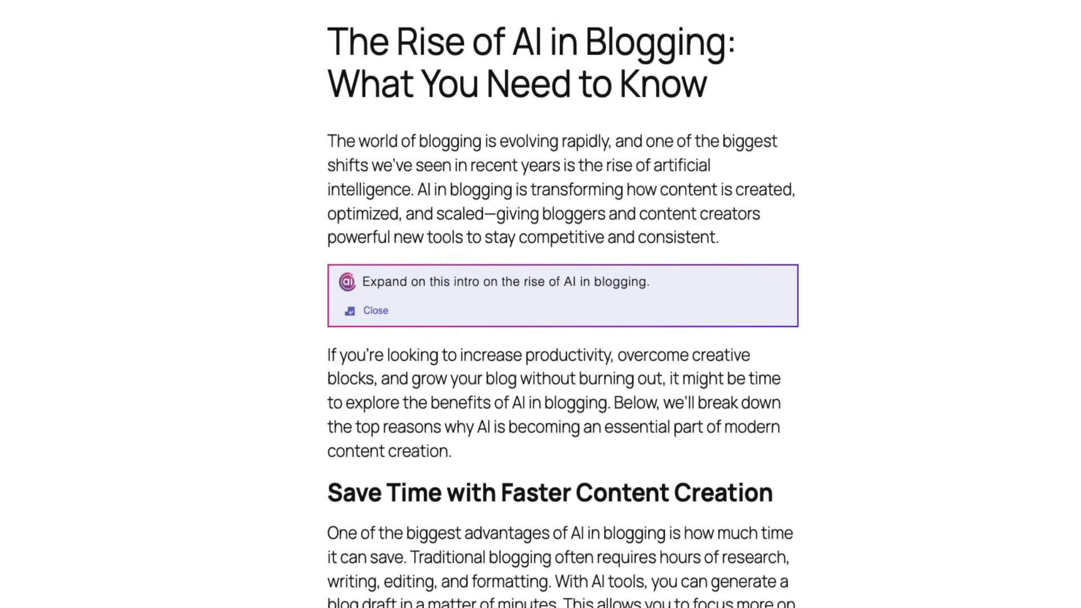
key(Return)
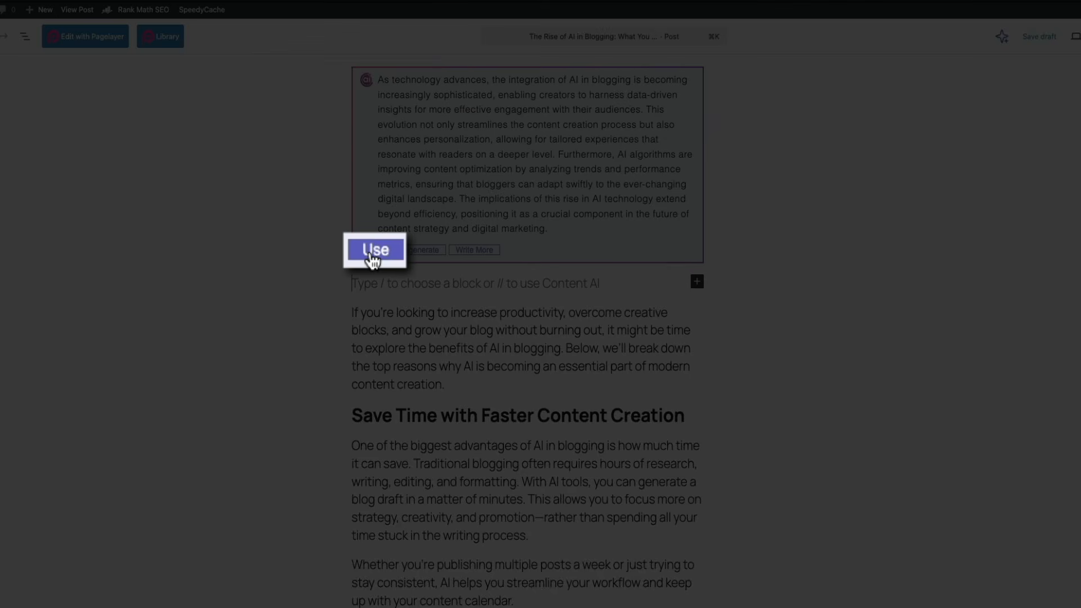
click(371, 254)
scroll(234, 270, up, 4)
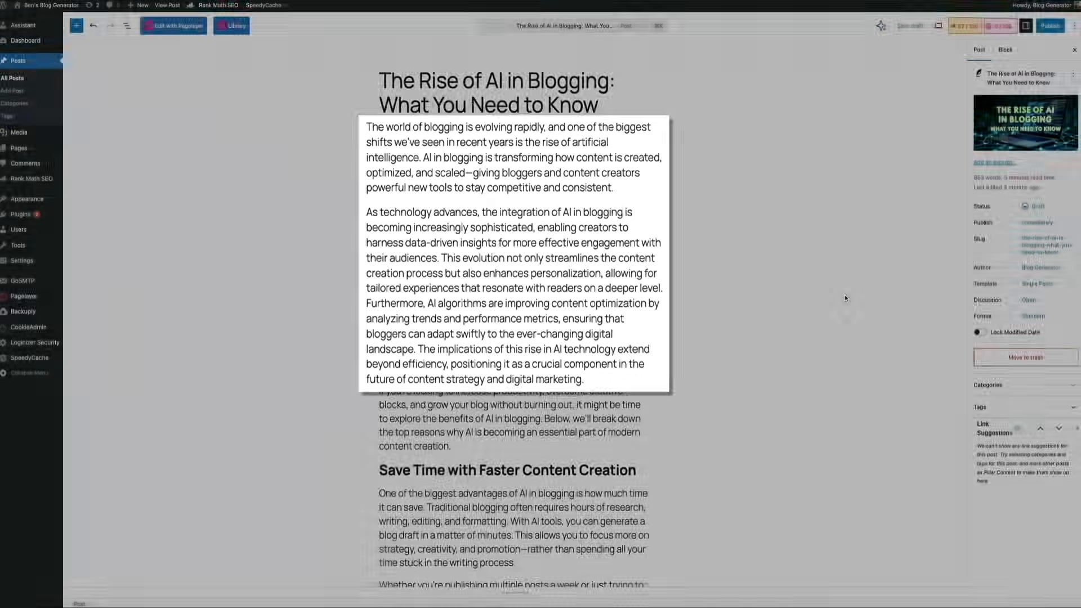
Step: Reword the first paragraph under "Save Time with Faster Content Creation" using Content AI Commands and insert the generated version
scroll(827, 310, down, 5)
scroll(807, 338, down, 3)
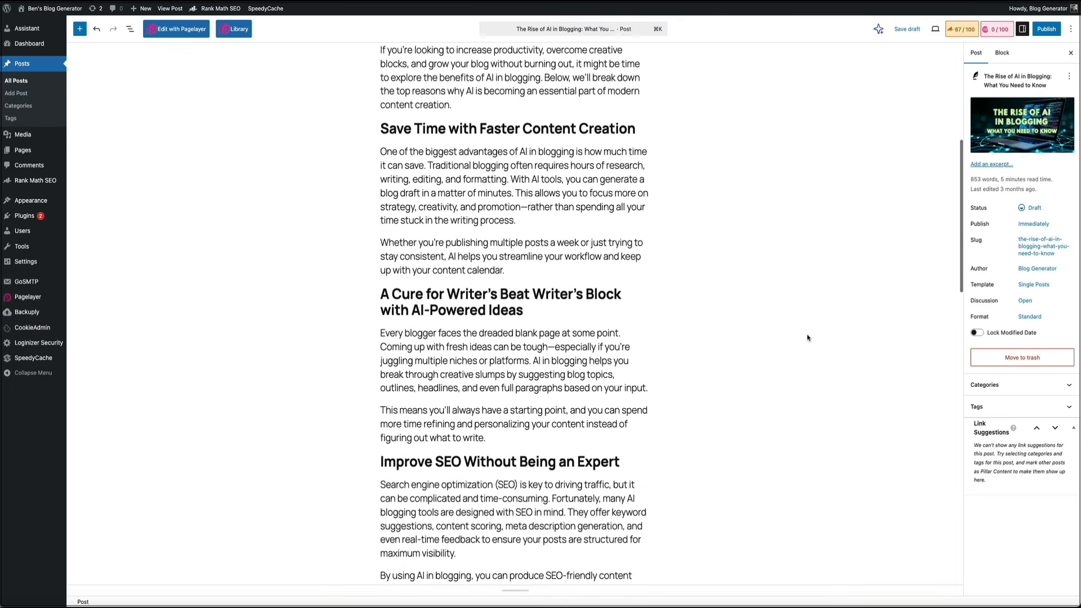
click(526, 219)
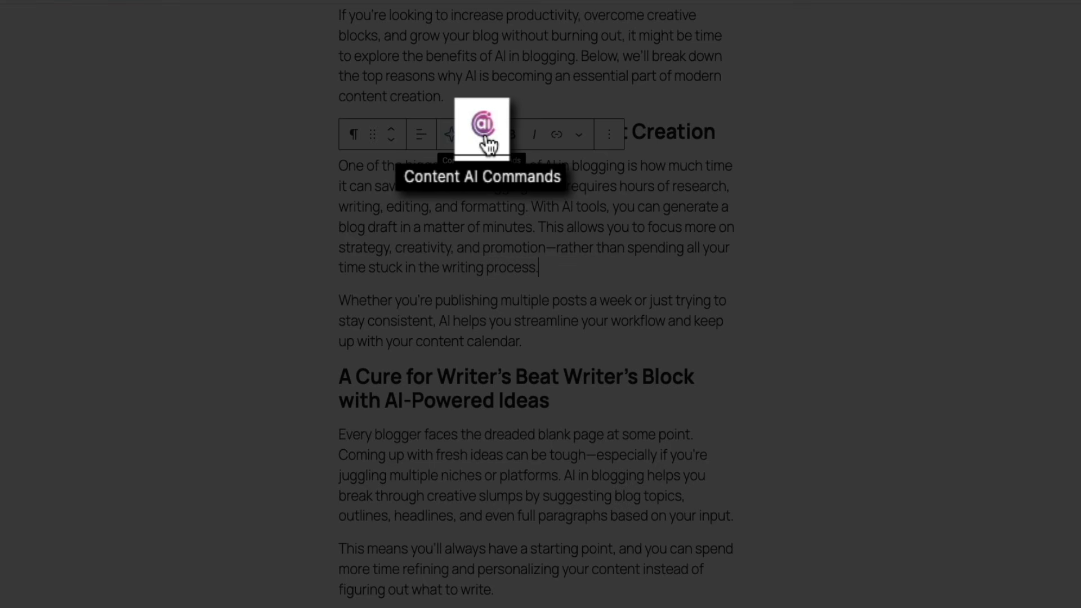
click(483, 141)
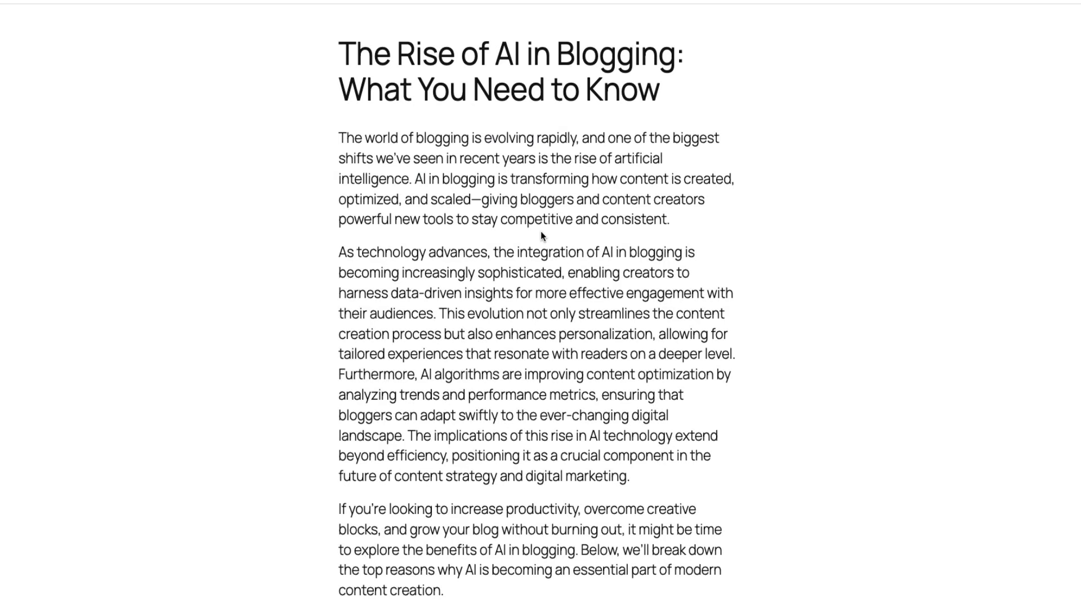
scroll(540, 231, down, 2)
scroll(557, 281, down, 8)
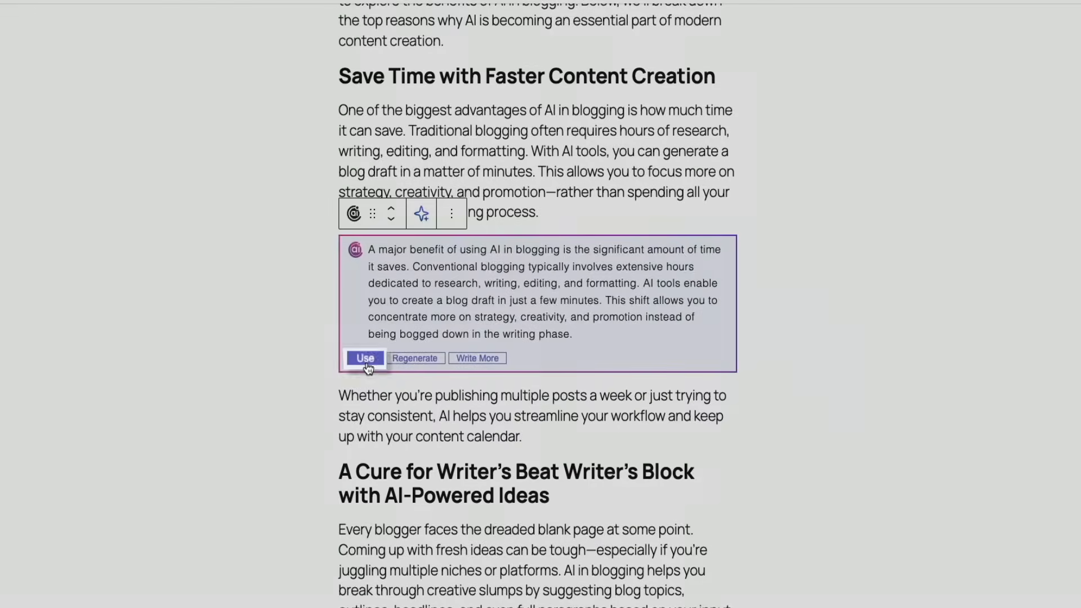
click(368, 363)
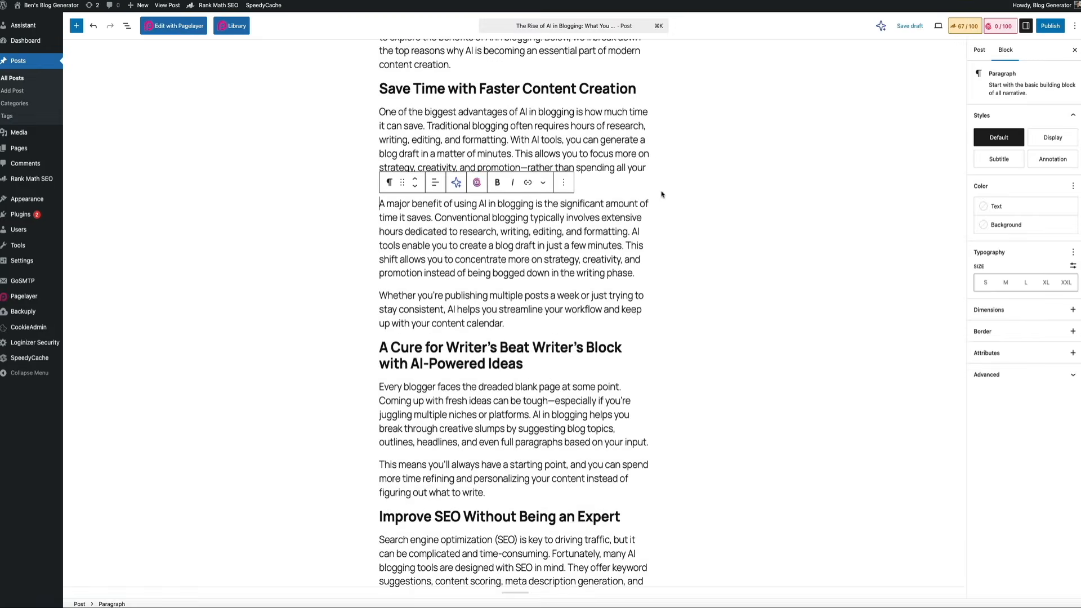
Step: Delete the original "One of the biggest advantages" paragraph and its leftover empty block above the reworded version
drag(647, 181, 364, 111)
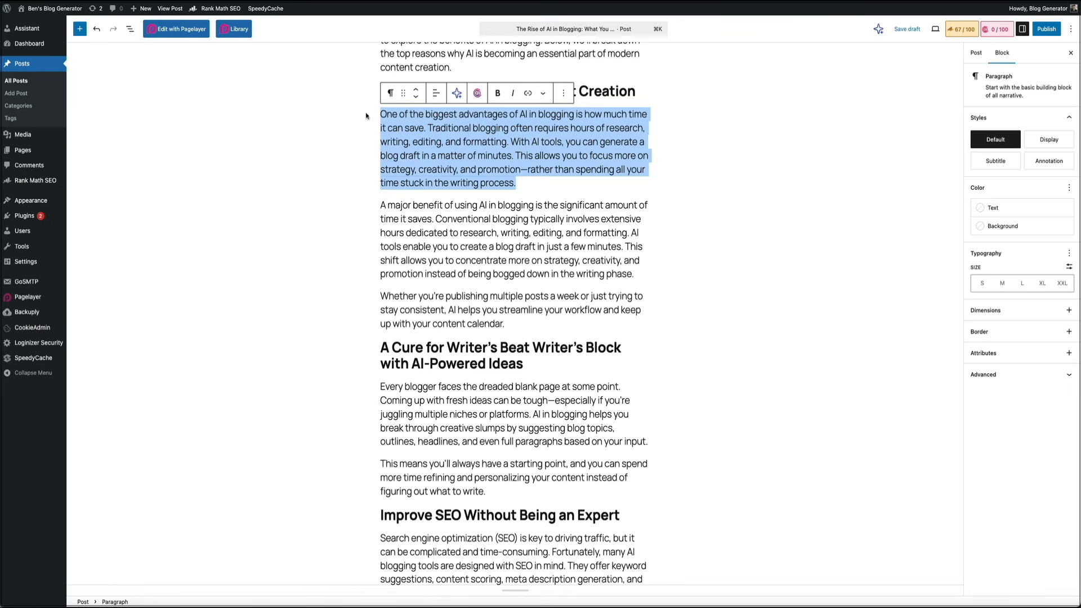
key(BackSpace)
click(388, 204)
key(BackSpace)
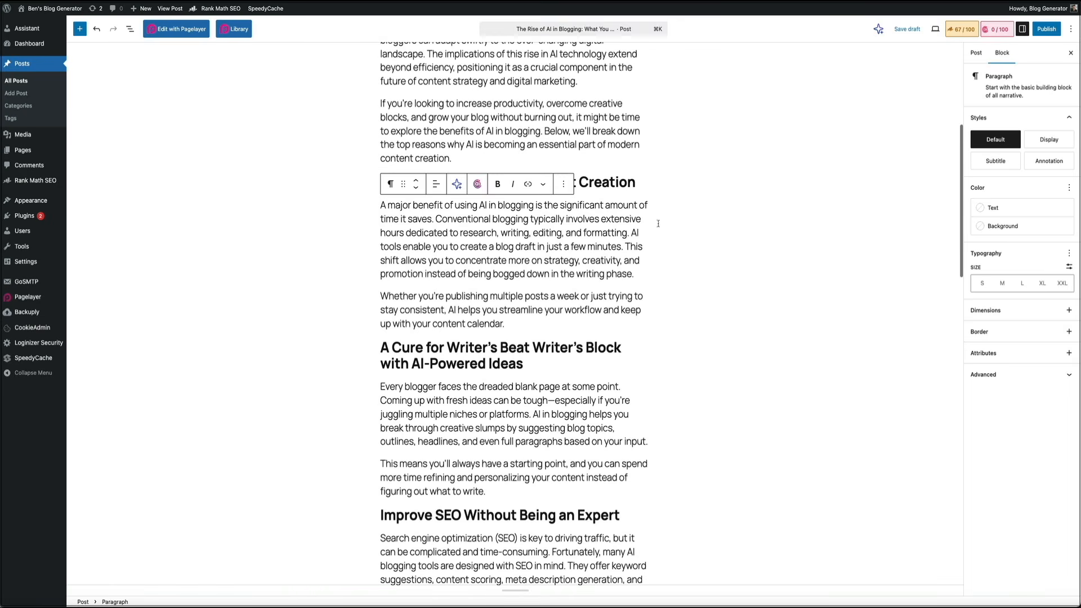
click(800, 256)
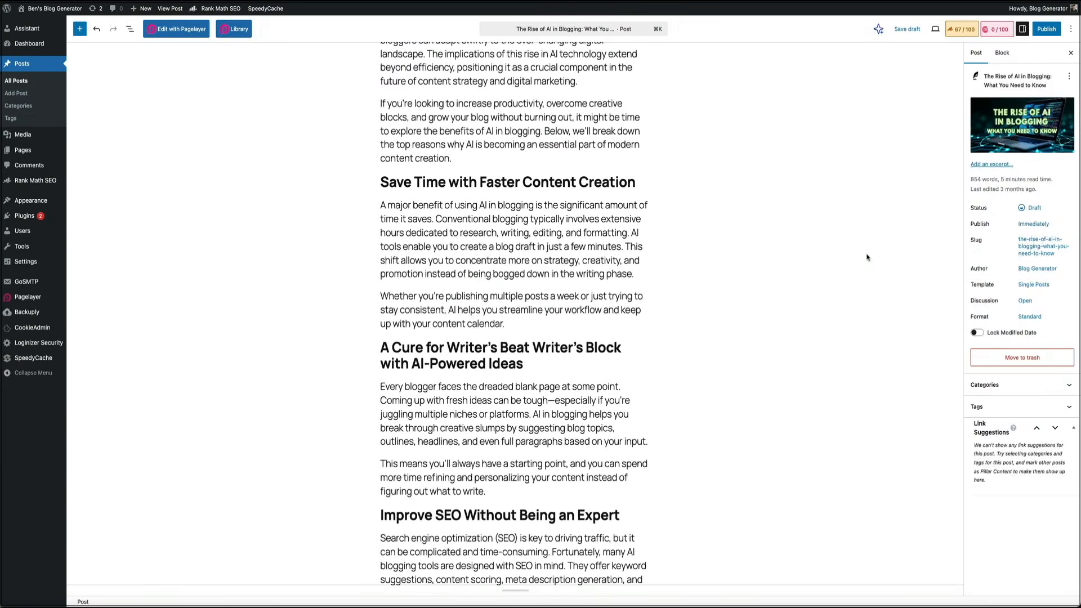
Step: Extend the "Whether you're publishing multiple posts" paragraph with Content AI's Write More command and insert the generated text
click(514, 325)
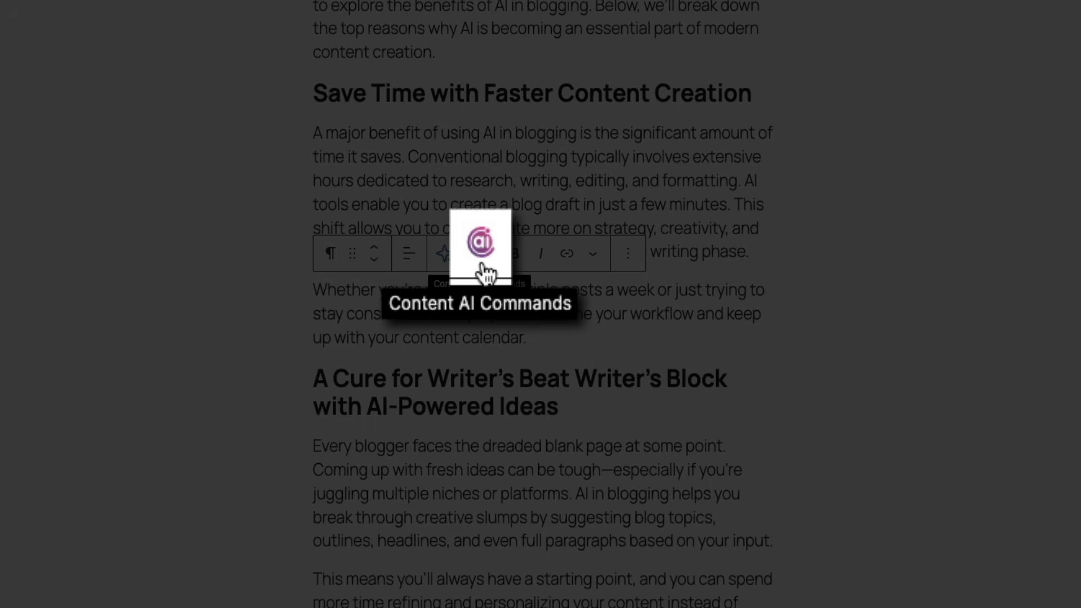
click(481, 265)
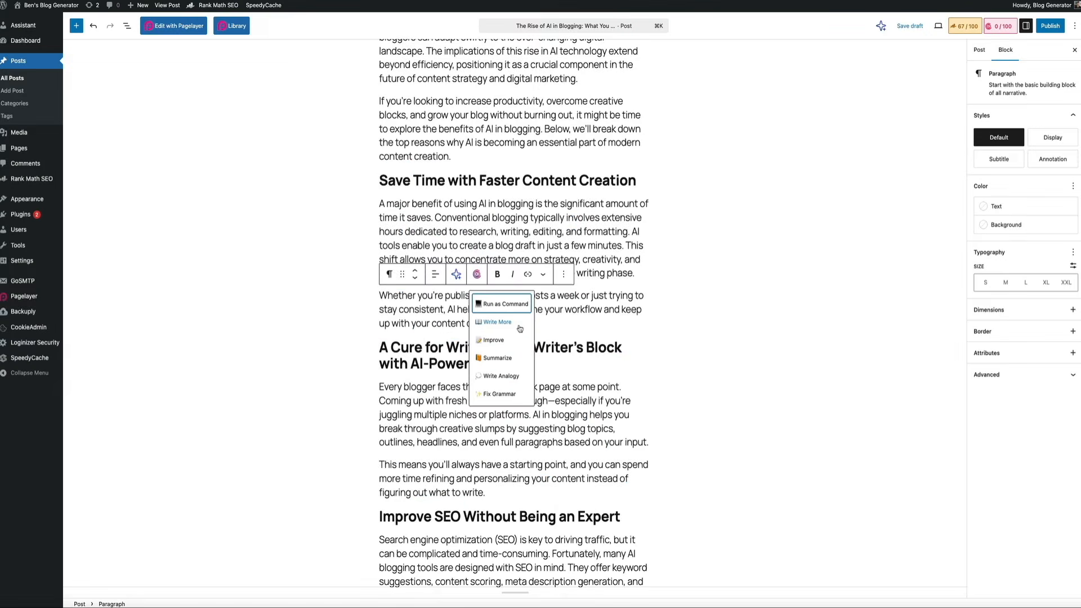
click(519, 328)
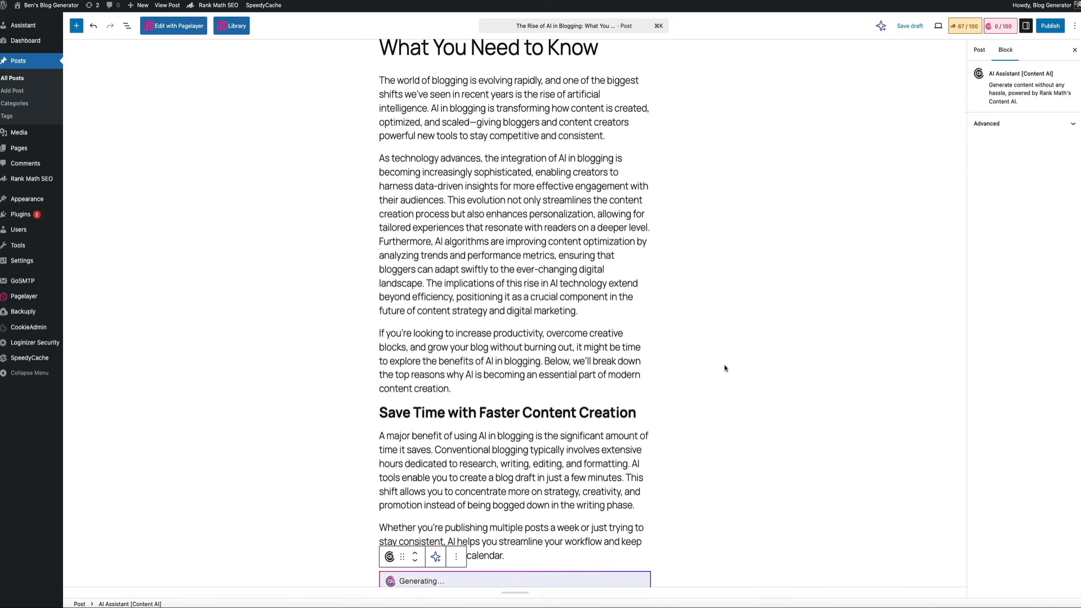
scroll(725, 368, down, 6)
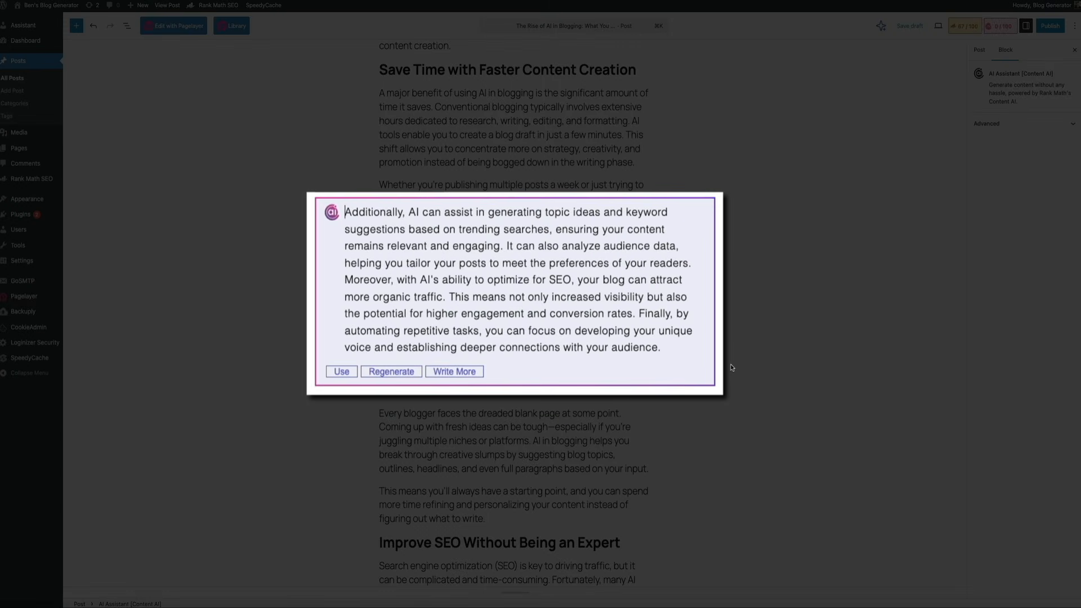
click(342, 372)
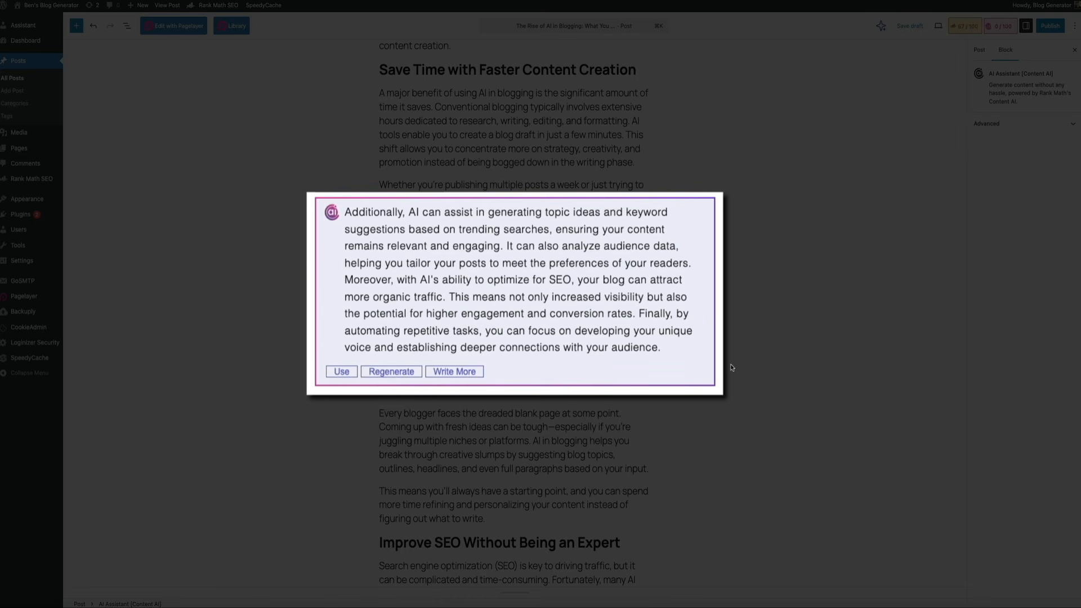
click(344, 377)
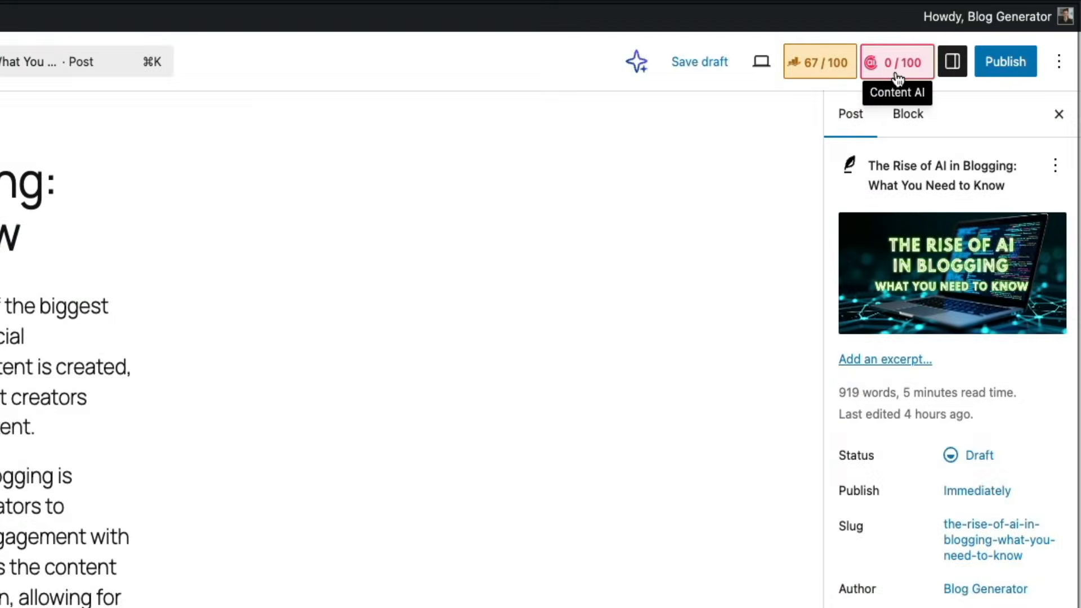
Step: Run Content AI keyword research for the focus keyword "AI in Blogging" with the region kept at Worldwide
click(897, 73)
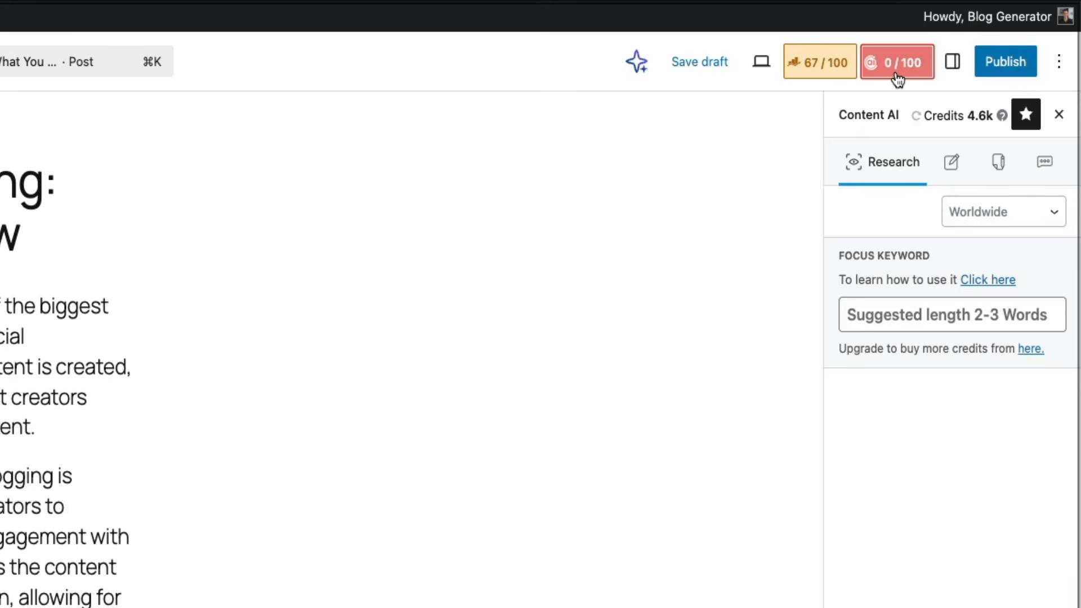
click(879, 307)
text(AI in Blog)
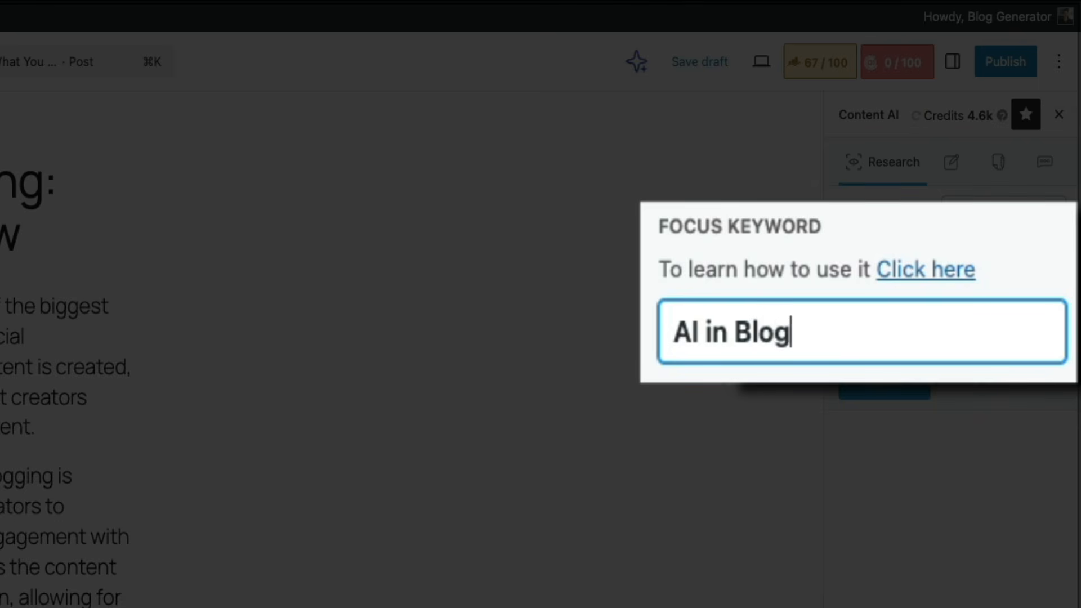
text(ging)
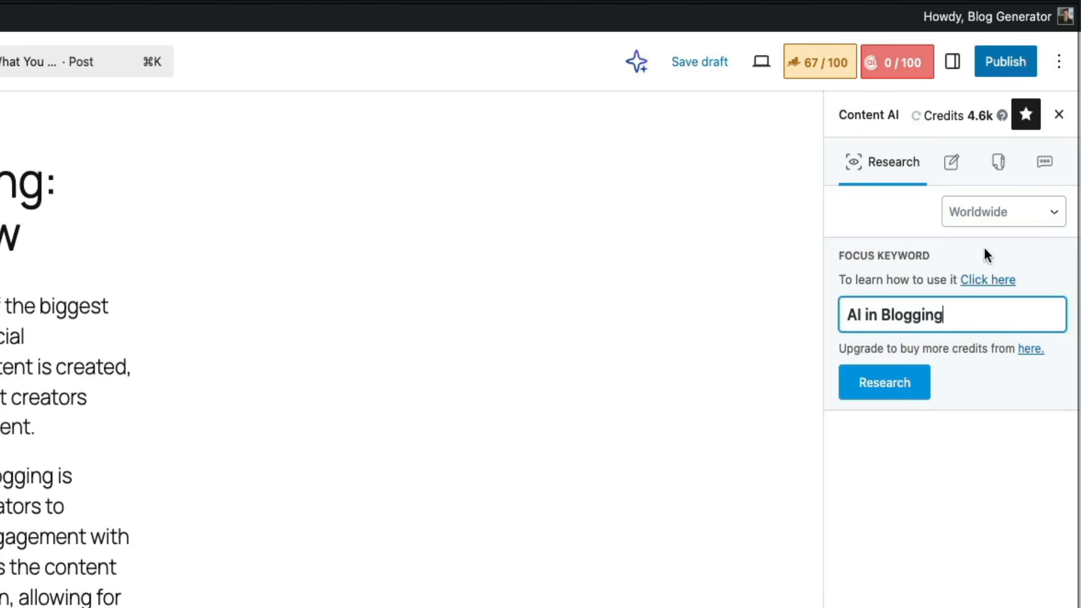
click(1052, 220)
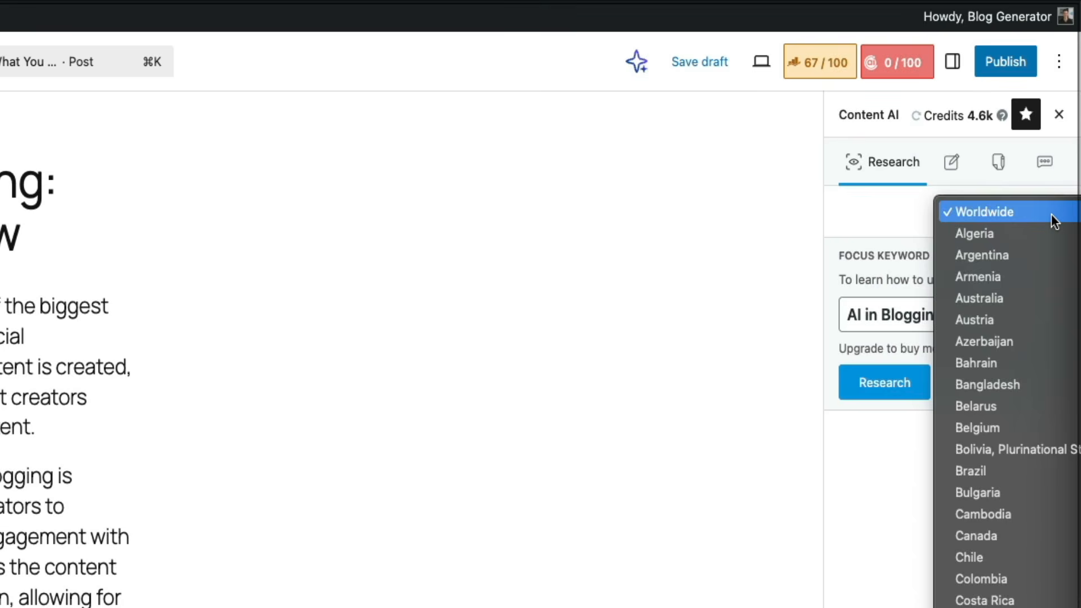
click(1051, 213)
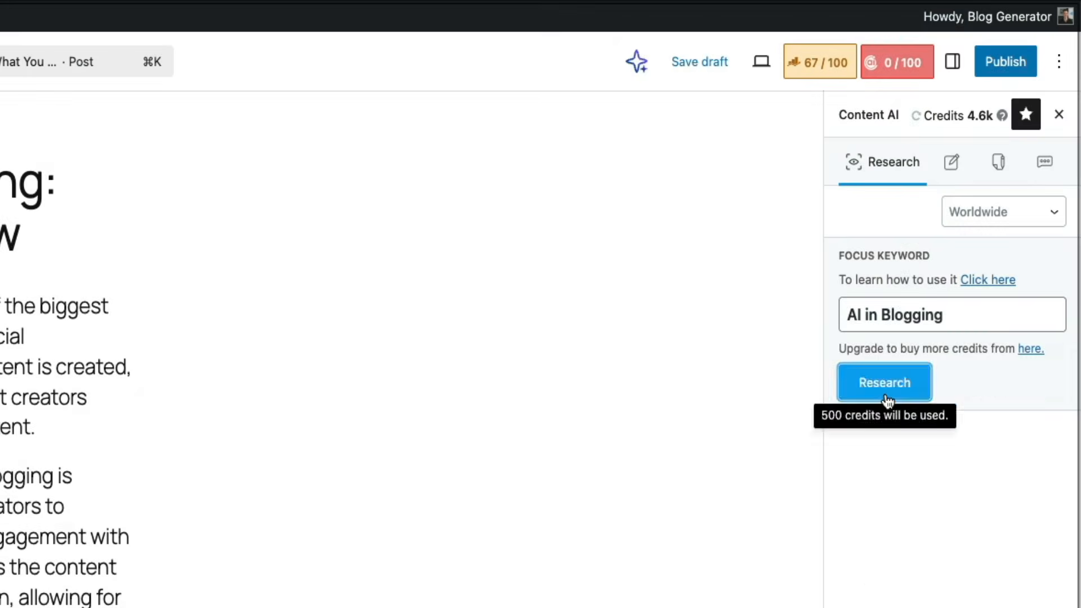
click(885, 394)
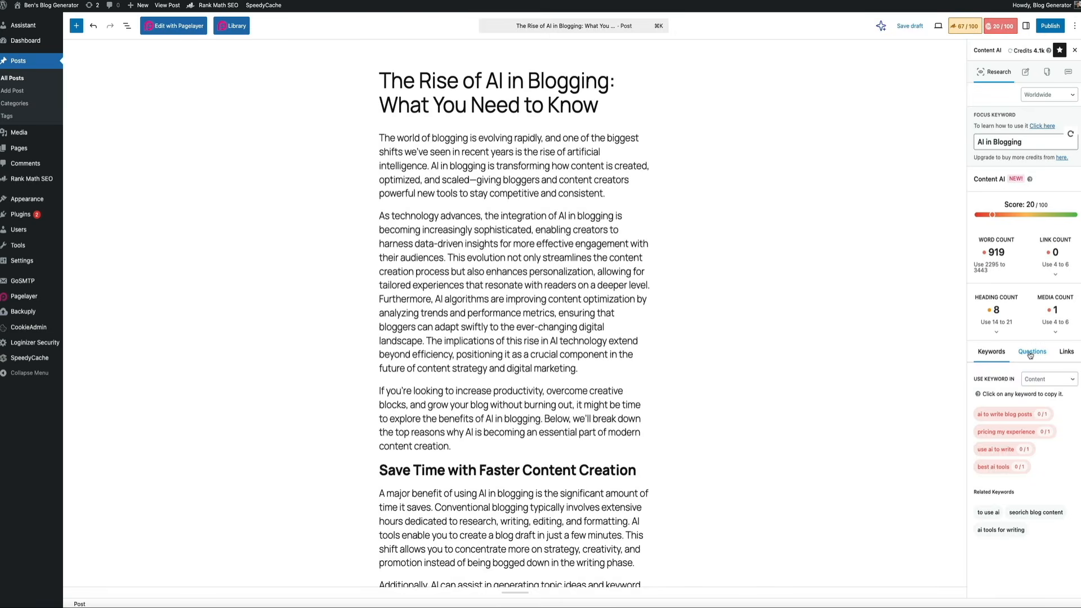
Step: Review the related questions and recommended links for the researched keyword, and return to the keyword suggestions
click(1013, 352)
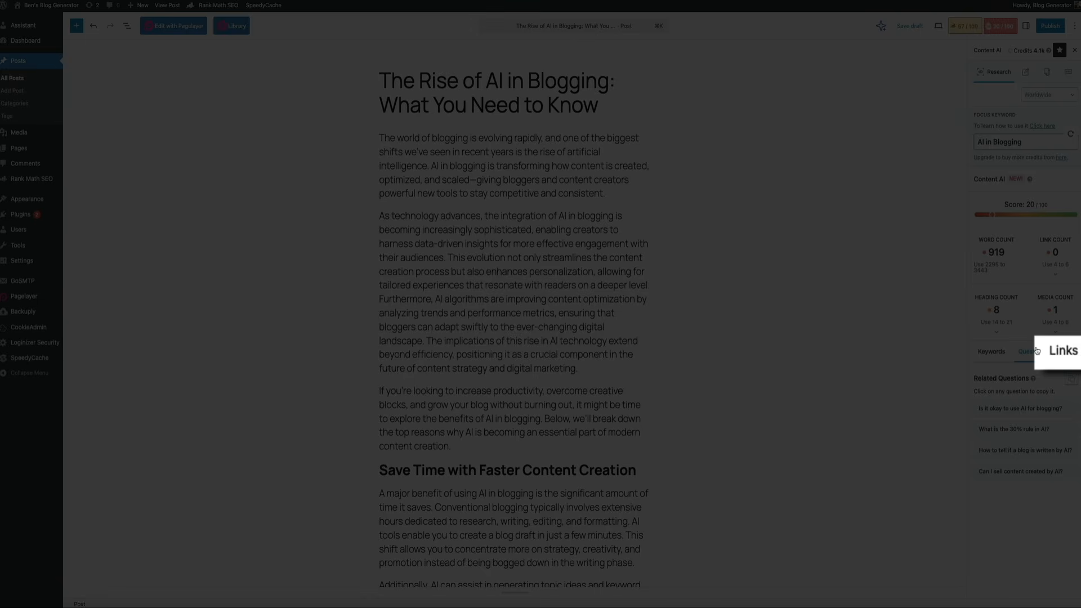
click(1072, 364)
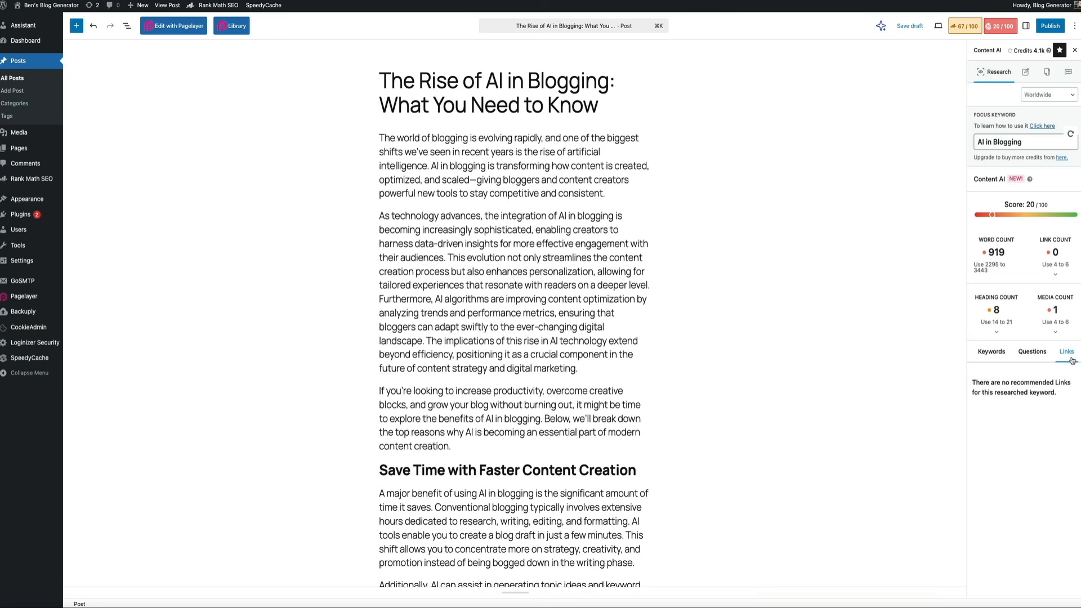
click(984, 355)
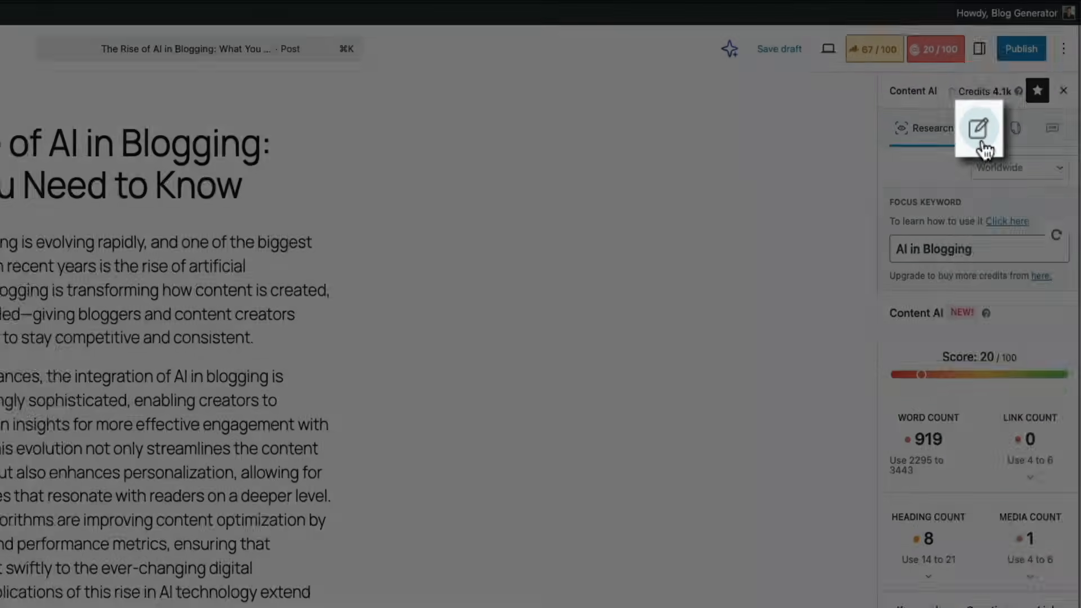
Step: In Content AI's Write tool, enter the instructions "Write an intro to this blog post about the Rise of AI in Blogging."
click(958, 158)
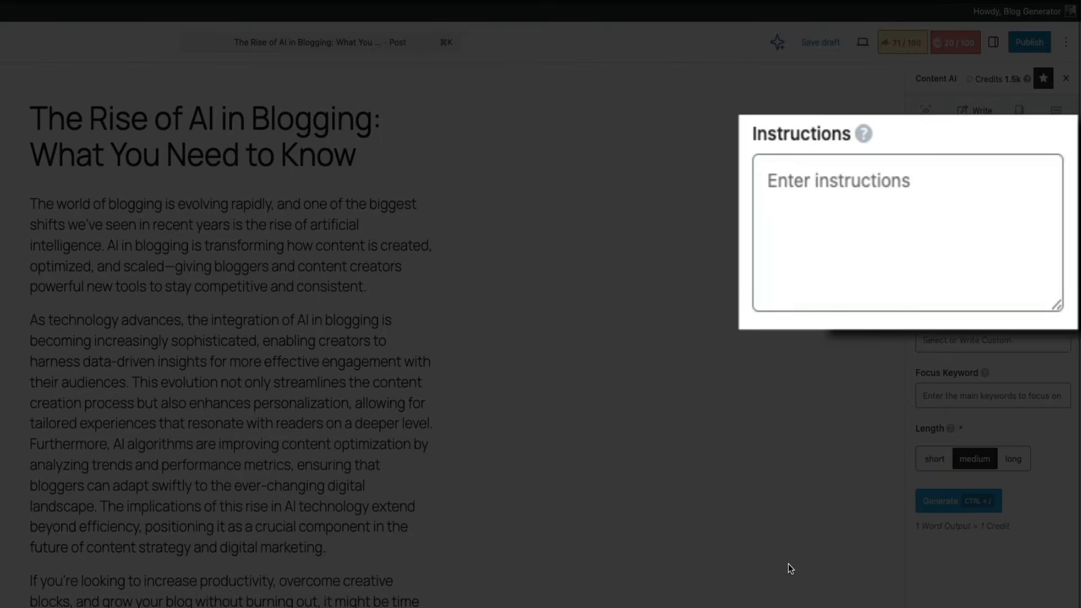
click(846, 220)
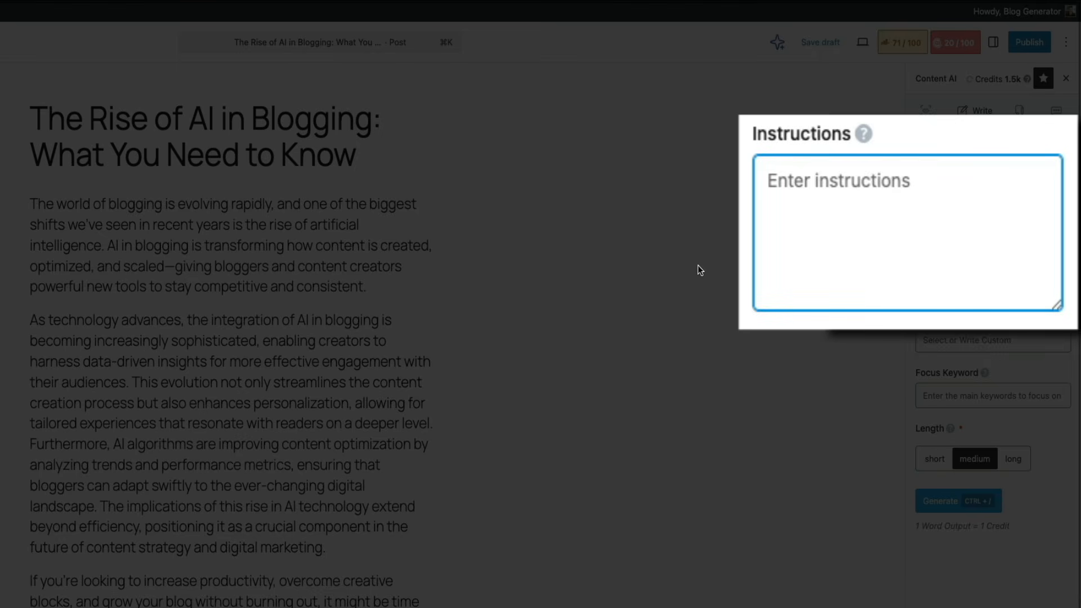
text(Write )
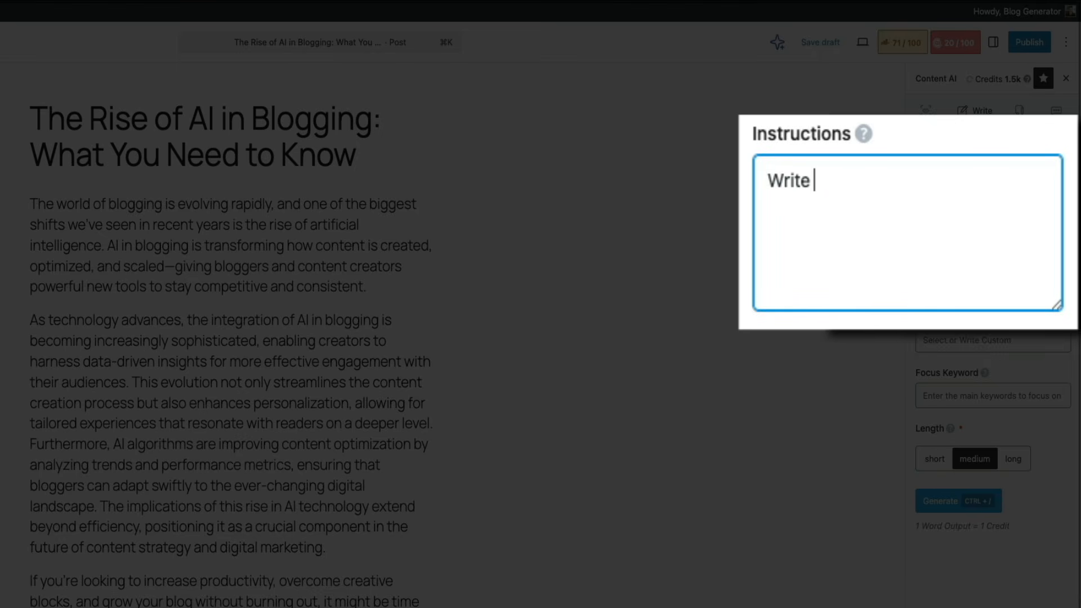
text(an in)
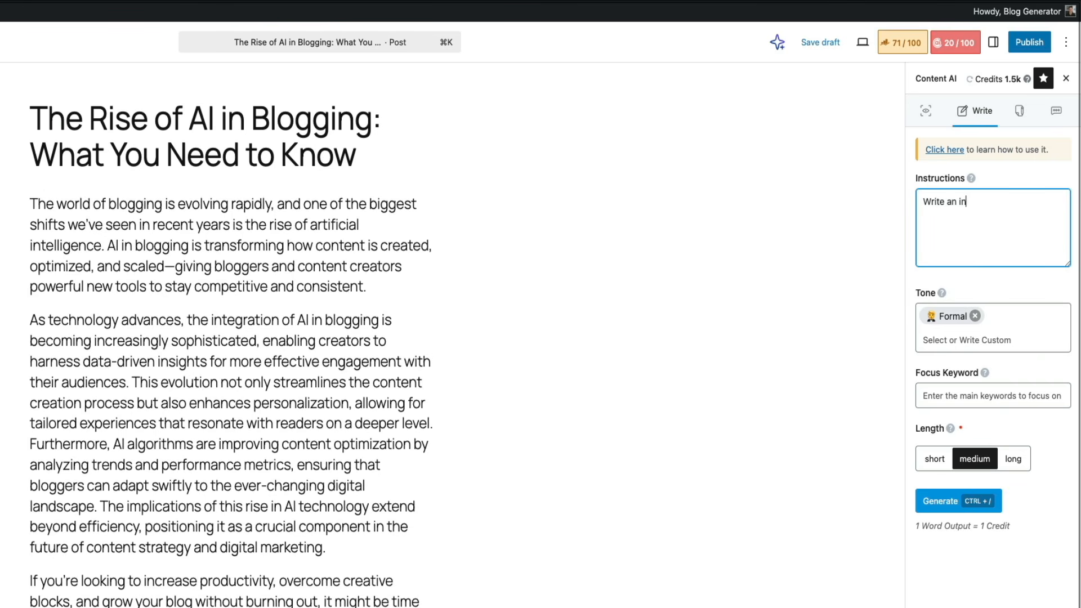
text(tro to this blog post about the )
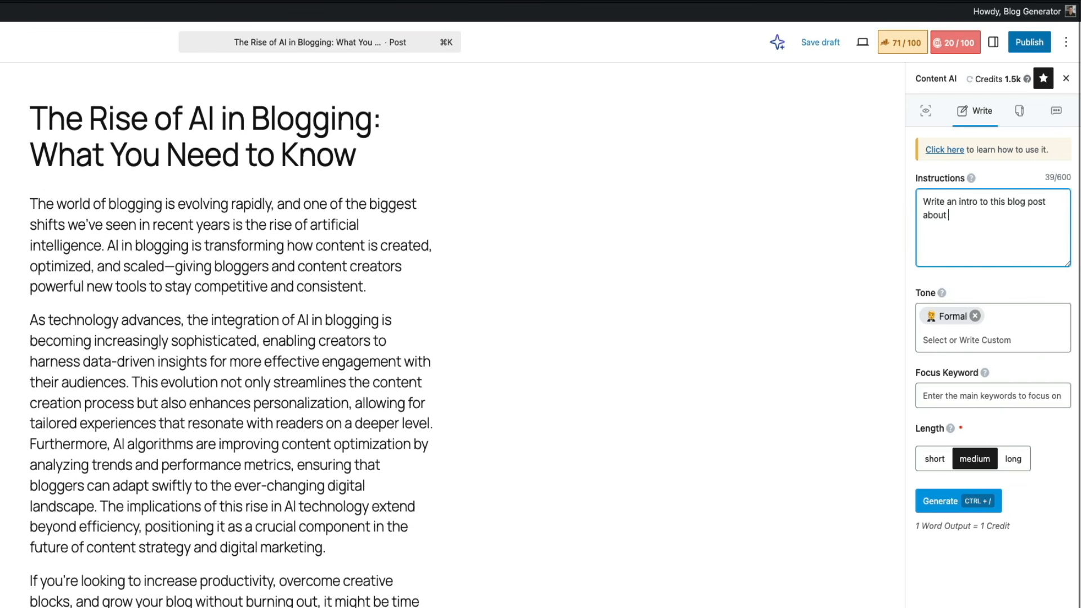
text(Rise of AI in Blogging.)
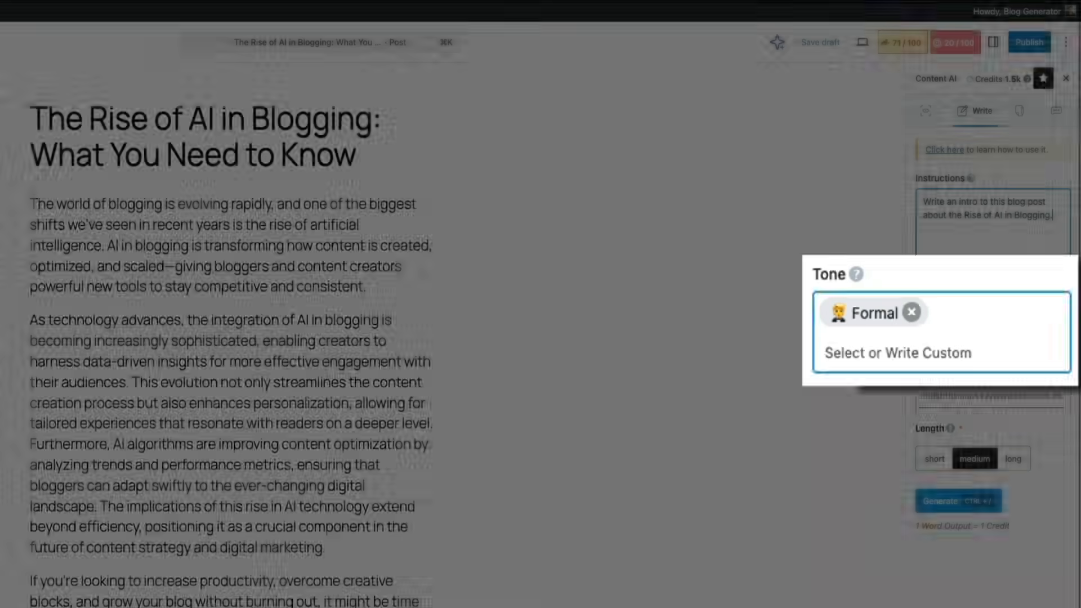
Step: Look through the available tone options for the Write tool, keeping Formal selected
click(949, 348)
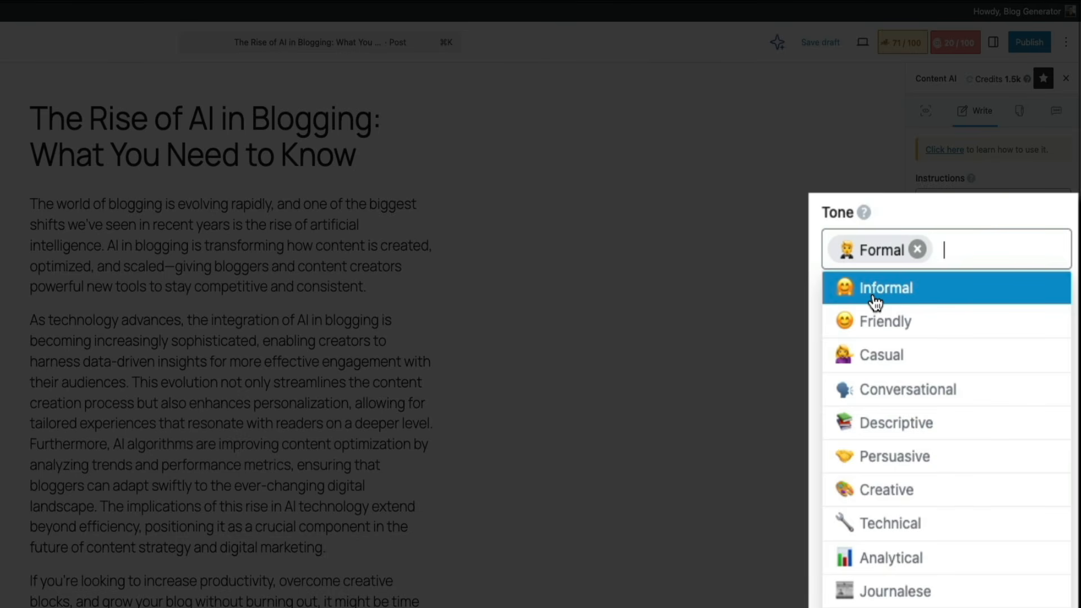
scroll(874, 302, down, 1)
scroll(929, 374, down, 10)
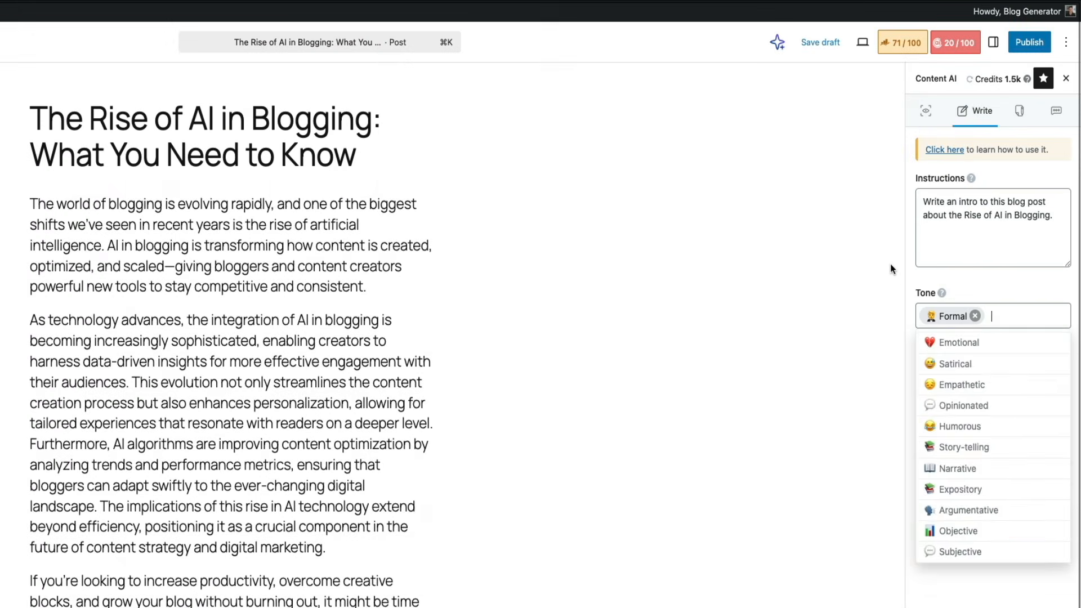
click(880, 255)
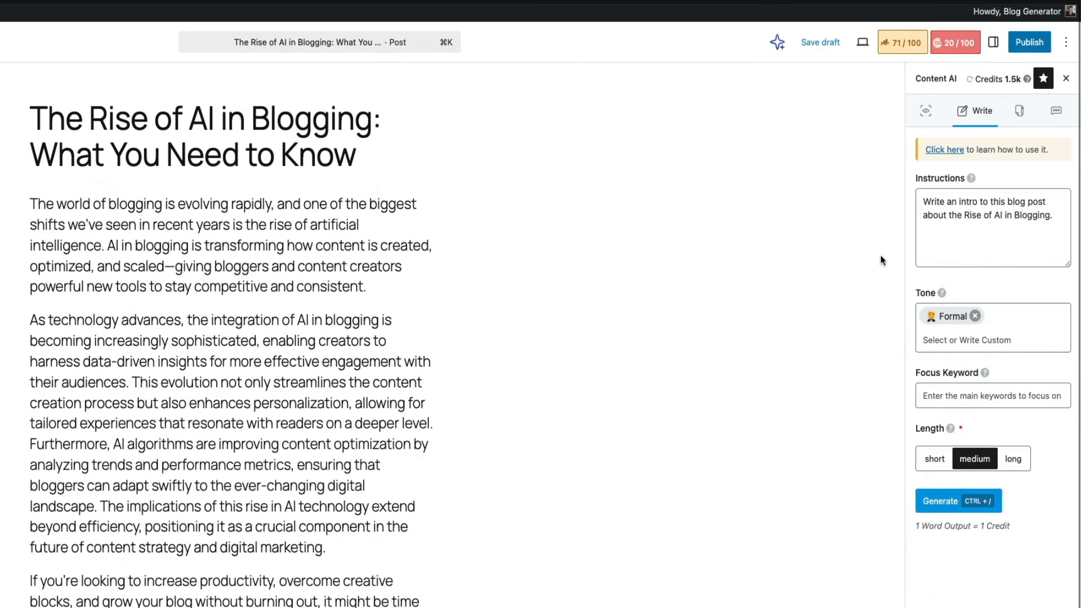
Step: Set the Write tool's focus keyword to "AI in Blogging" and the length to short, and generate the text
click(939, 398)
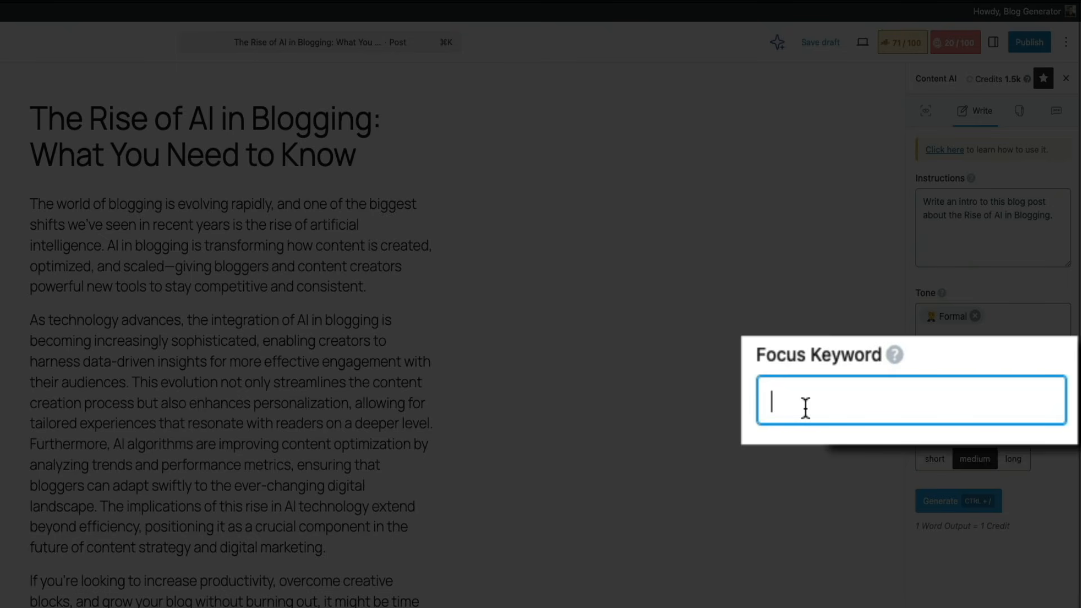
text(AI in Blog)
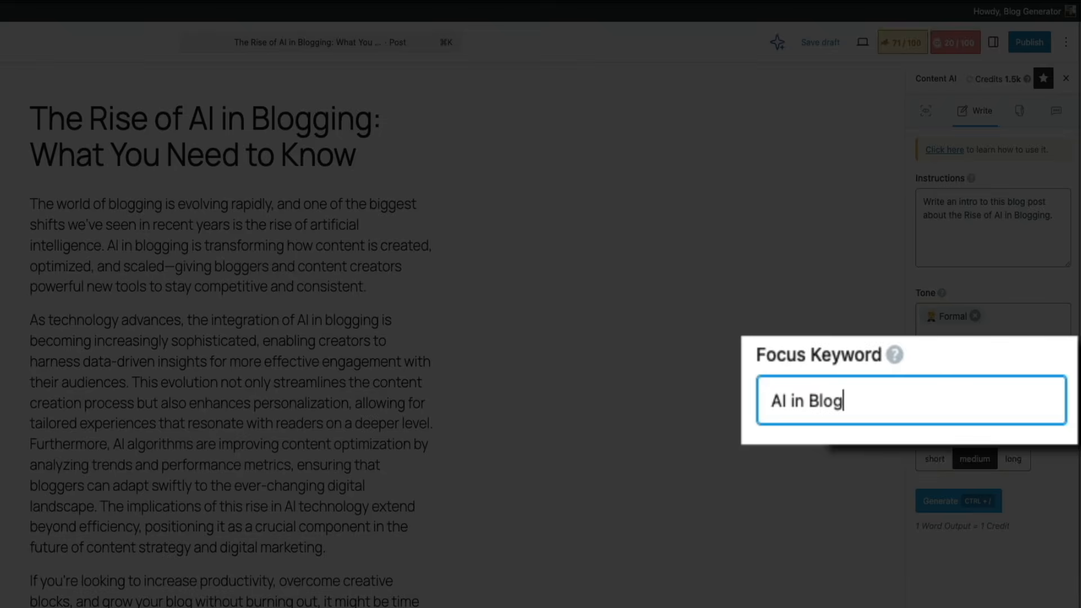
text(ging)
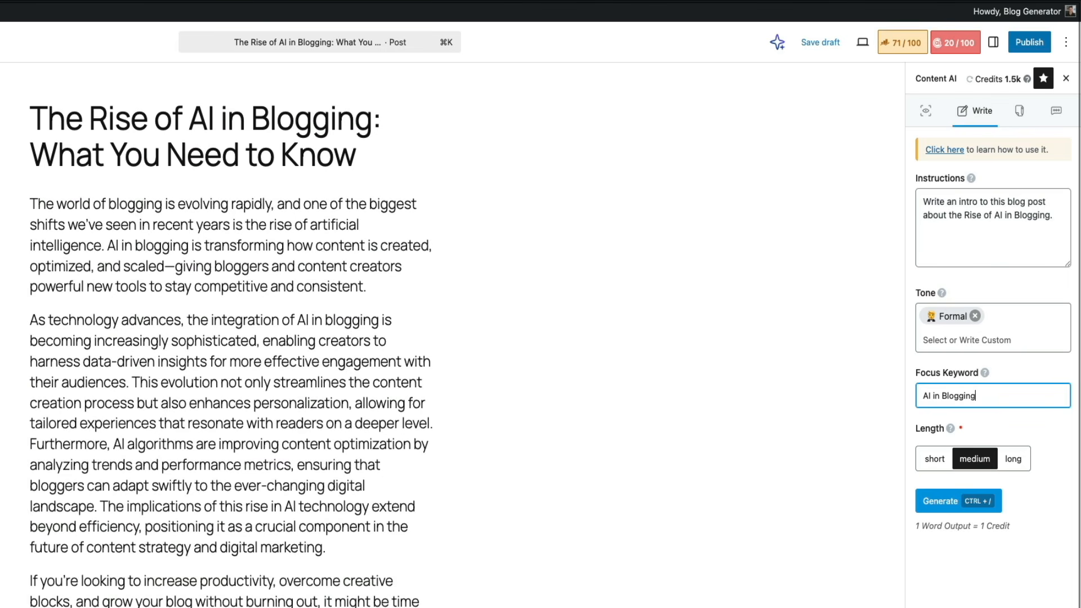
click(931, 470)
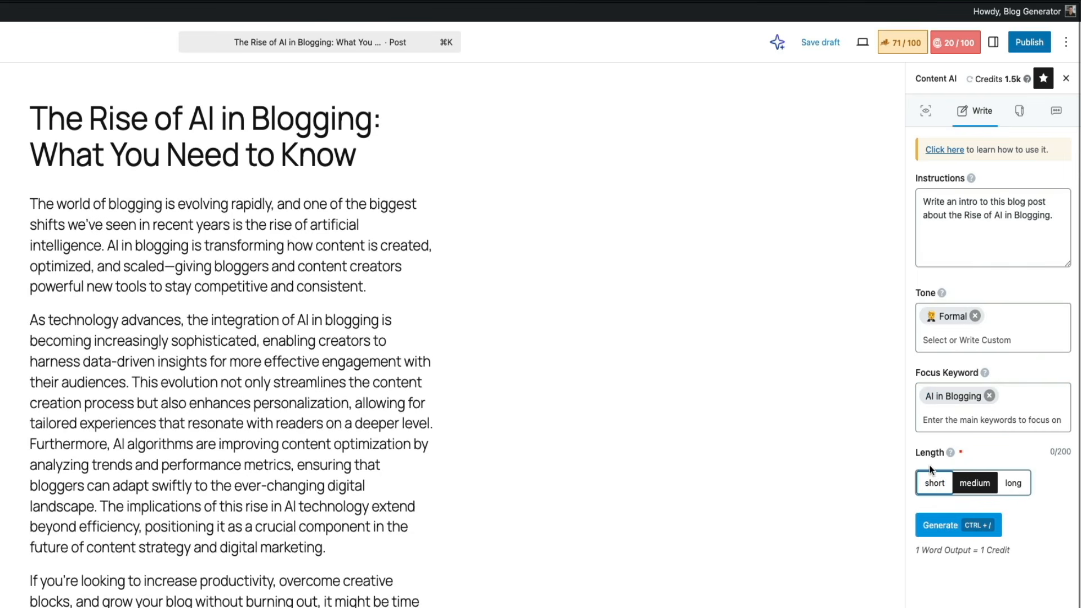
click(932, 481)
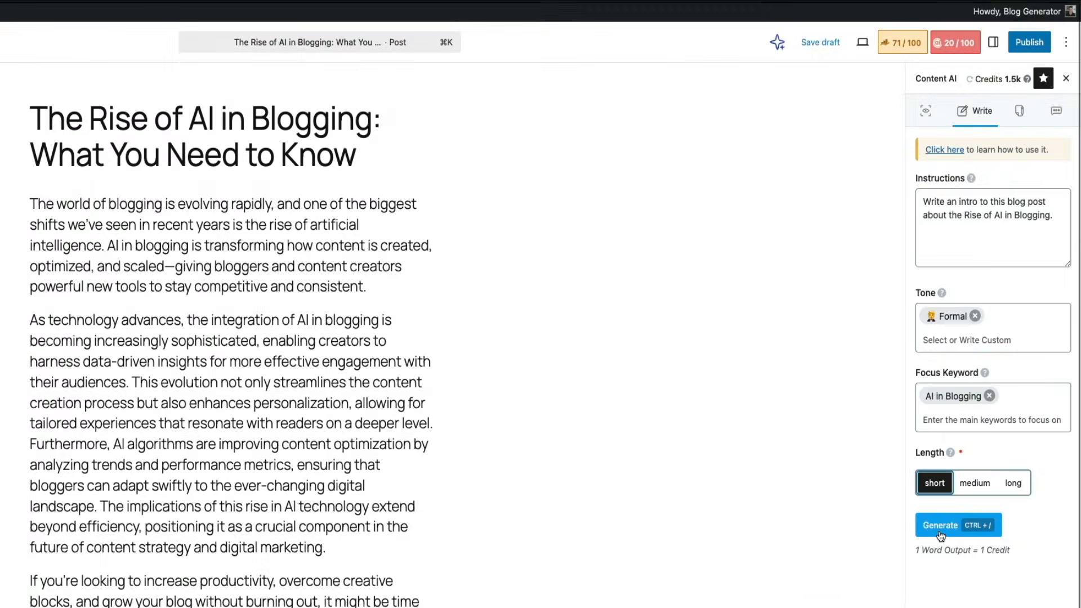
click(940, 529)
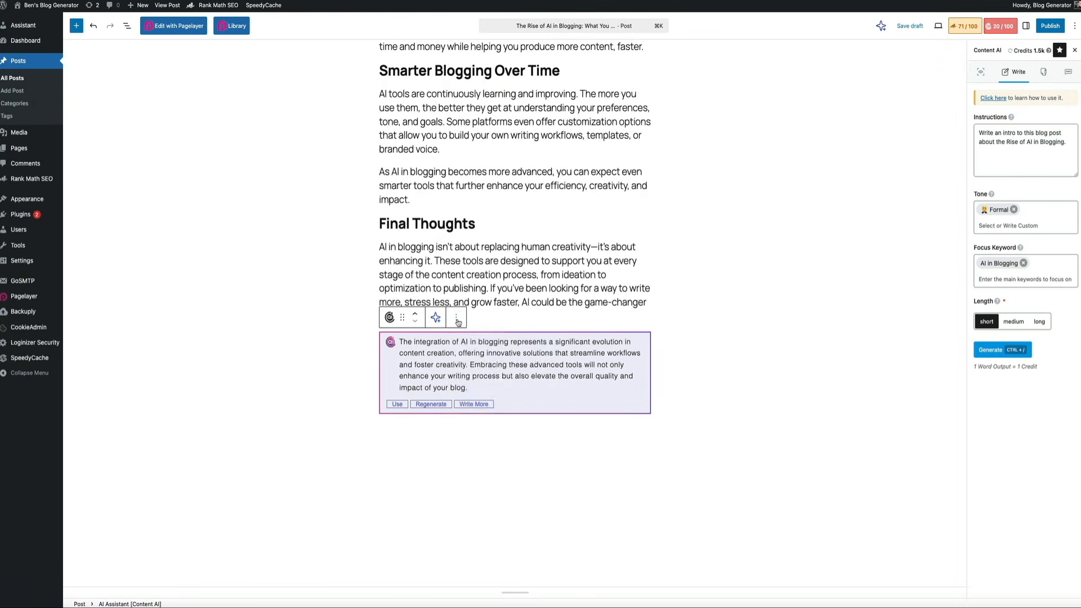
Step: Delete the generated AI Assistant block below the "Final Thoughts" section
click(456, 319)
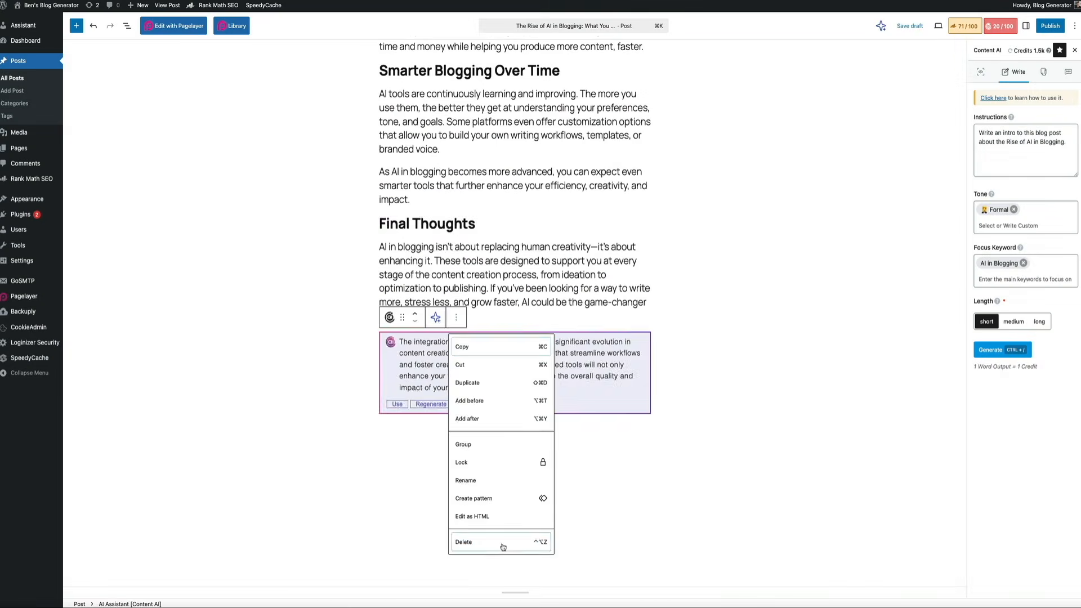
click(503, 563)
scroll(610, 574, up, 20)
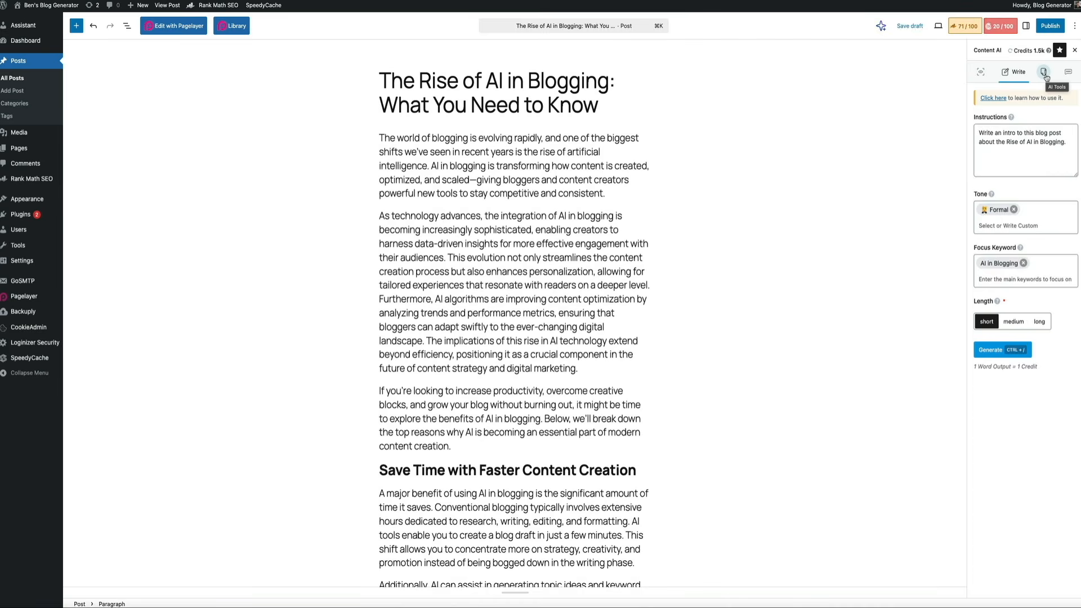
Step: View the list of Content AI tools, and ask RankBot in the chat "How can I improve a blog post's SEO?"
click(981, 200)
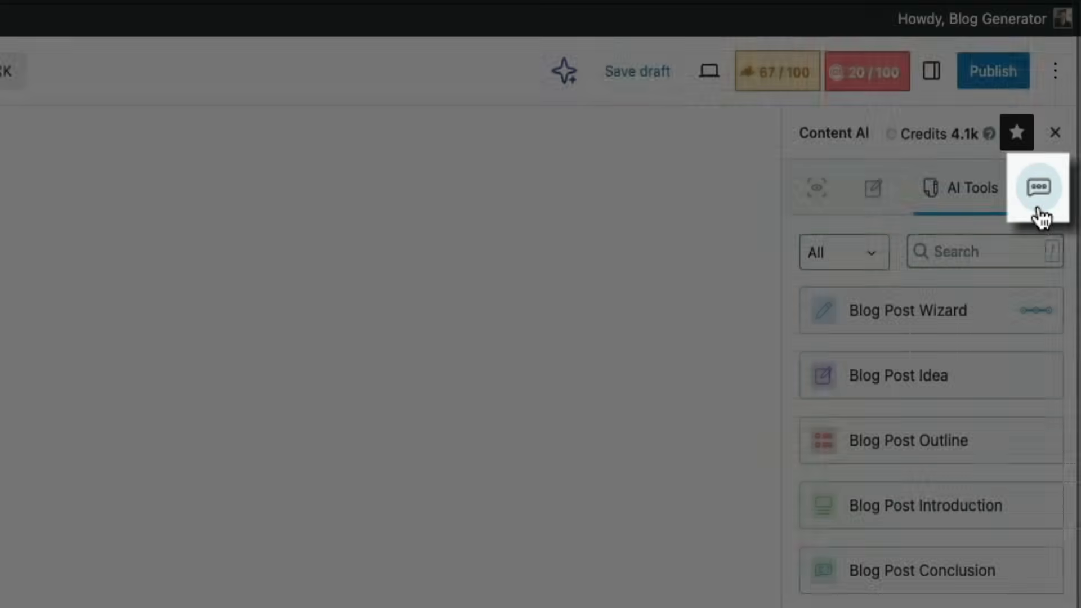
click(1038, 192)
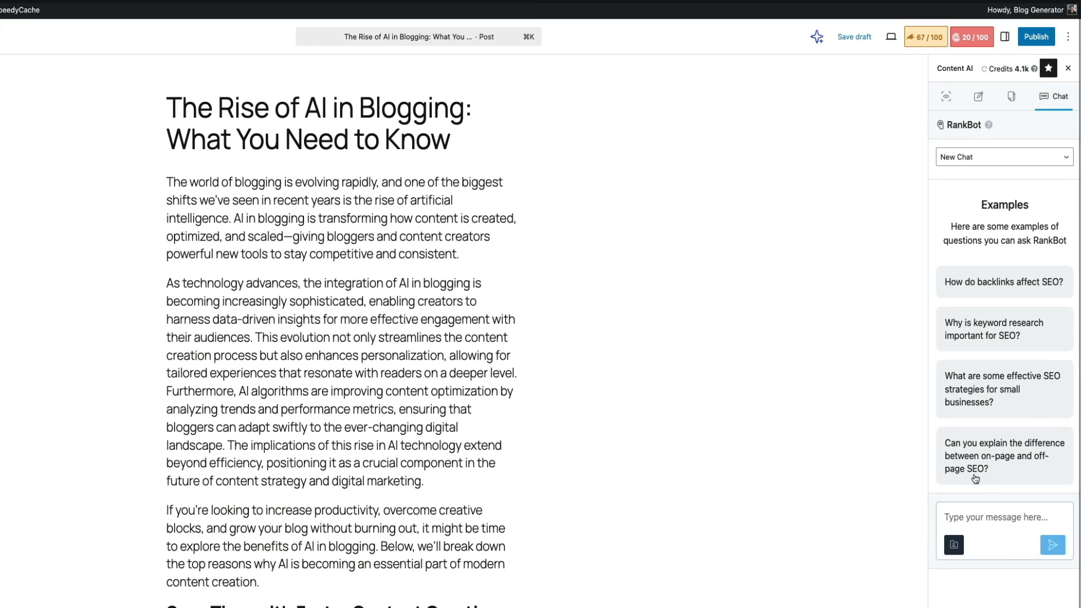
click(971, 520)
text(How )
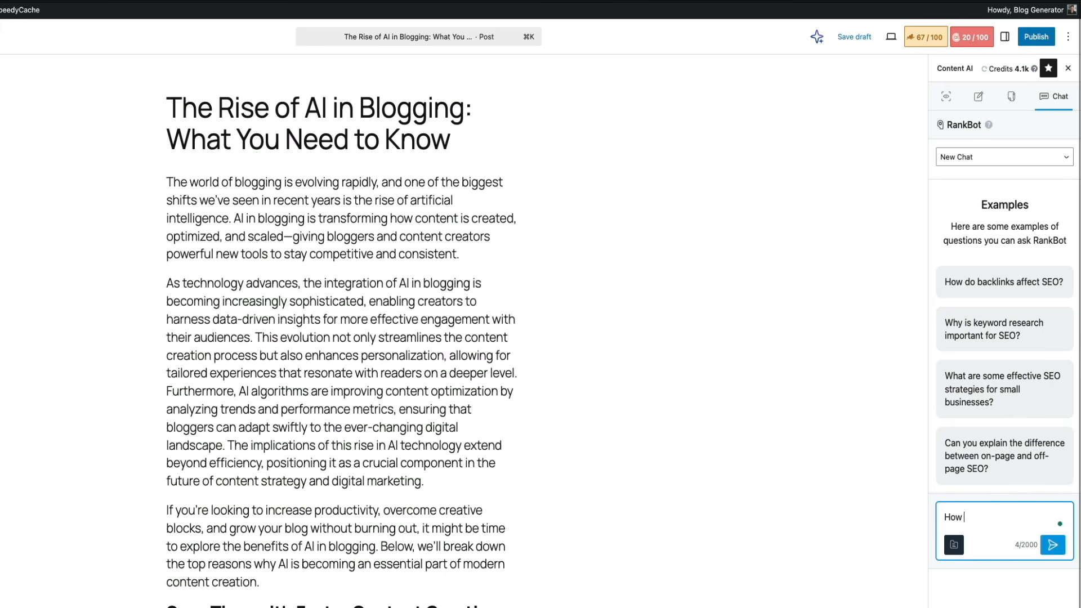
text(can I improve a blog post's SEO)
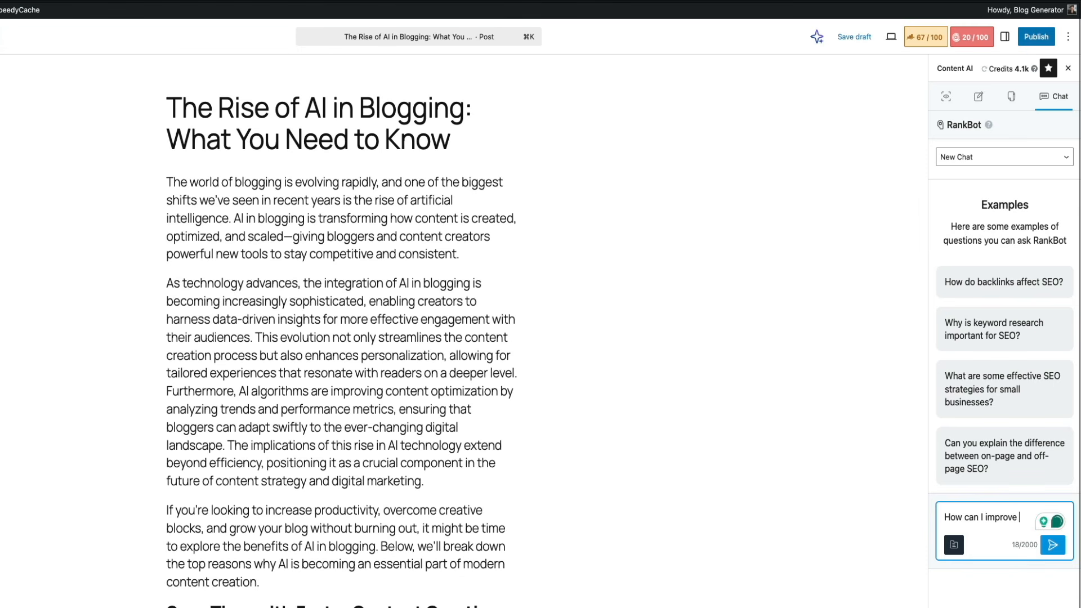
text(?)
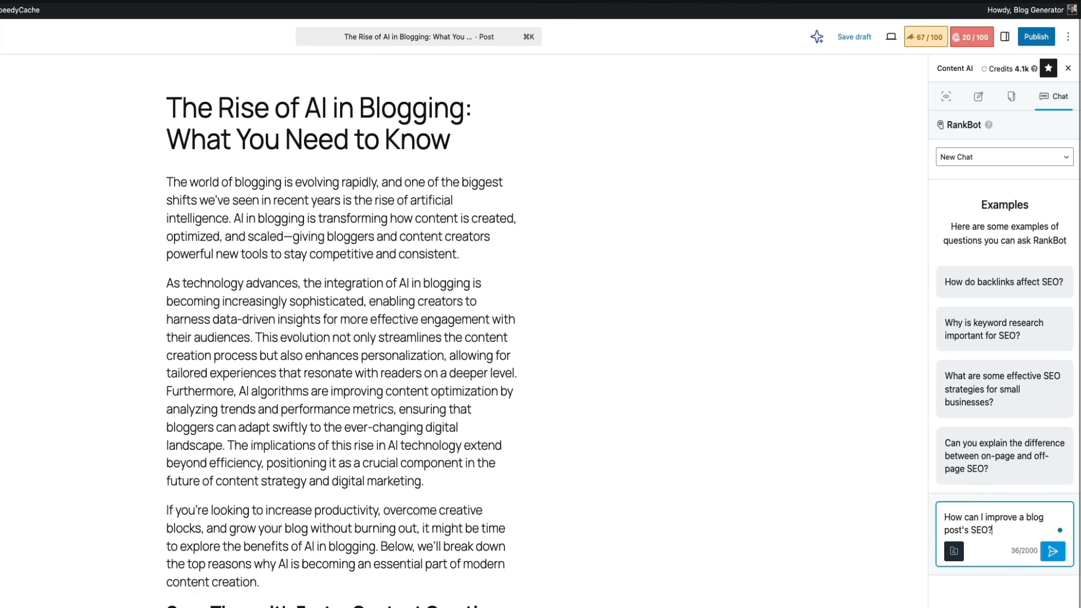
key(Return)
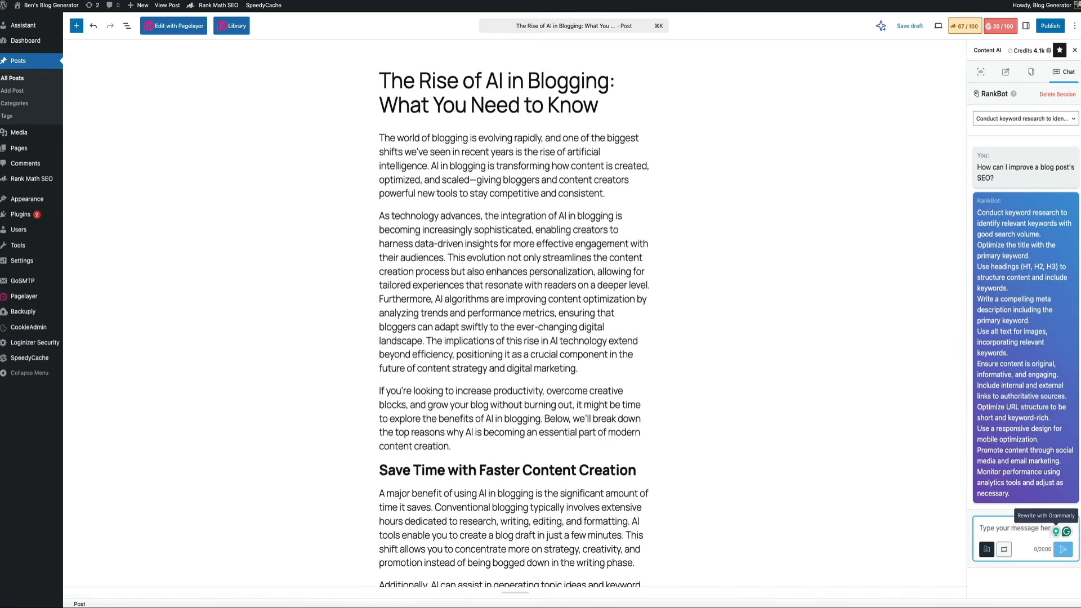
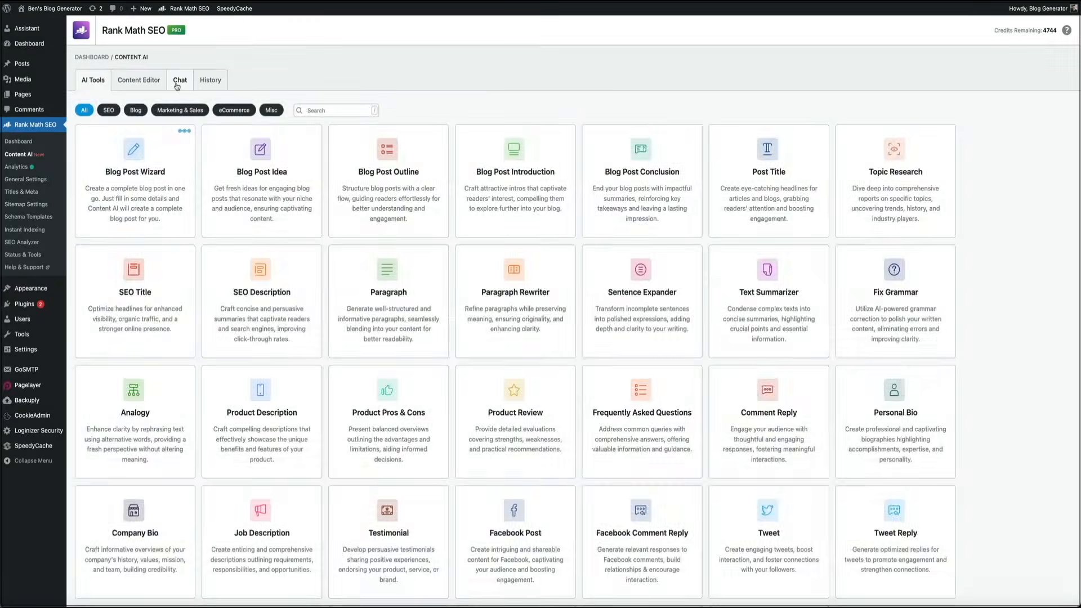
Step: Ask RankBot in the Content AI chat "What are five things every blog post should have for SEO?"
click(177, 83)
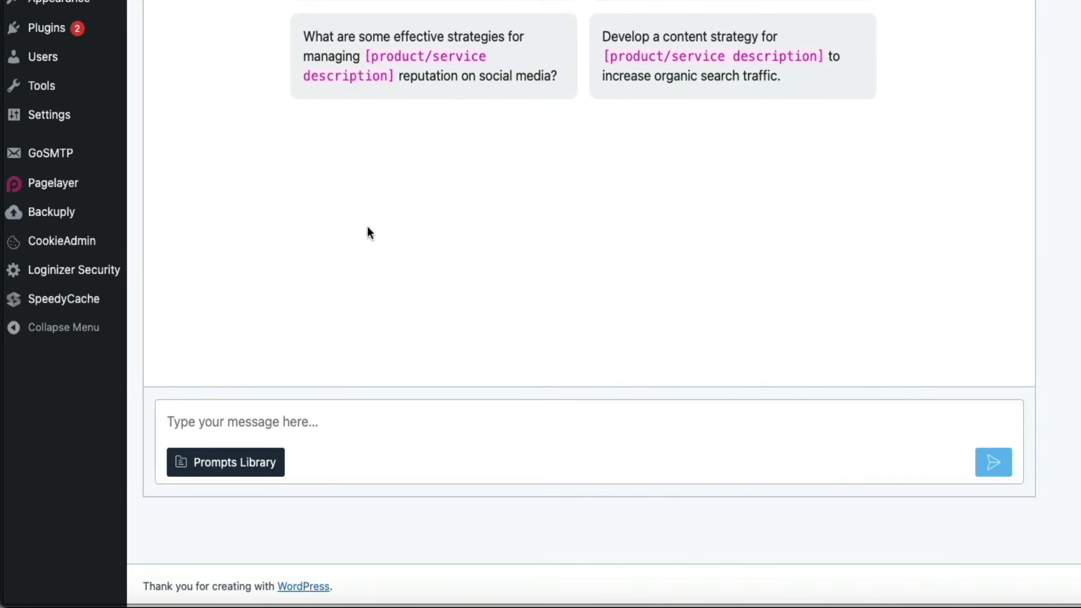
click(259, 418)
text(What are five things every blog posts)
key(BackSpace)
text(should have for SEO?)
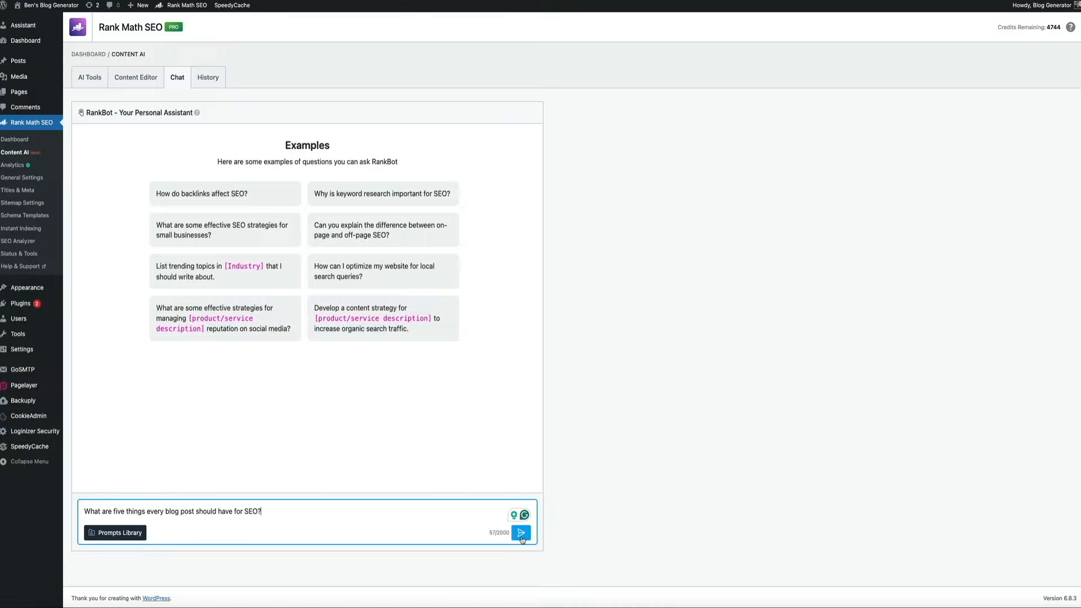
click(1016, 476)
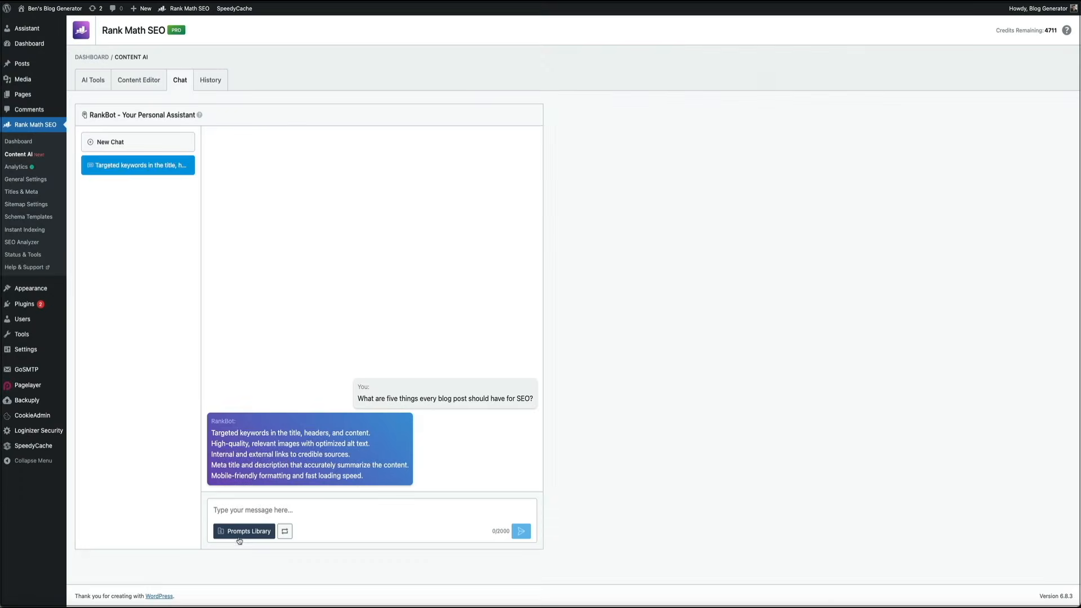
Step: Open the Prompts Library and look through the full list of available prompts
click(239, 537)
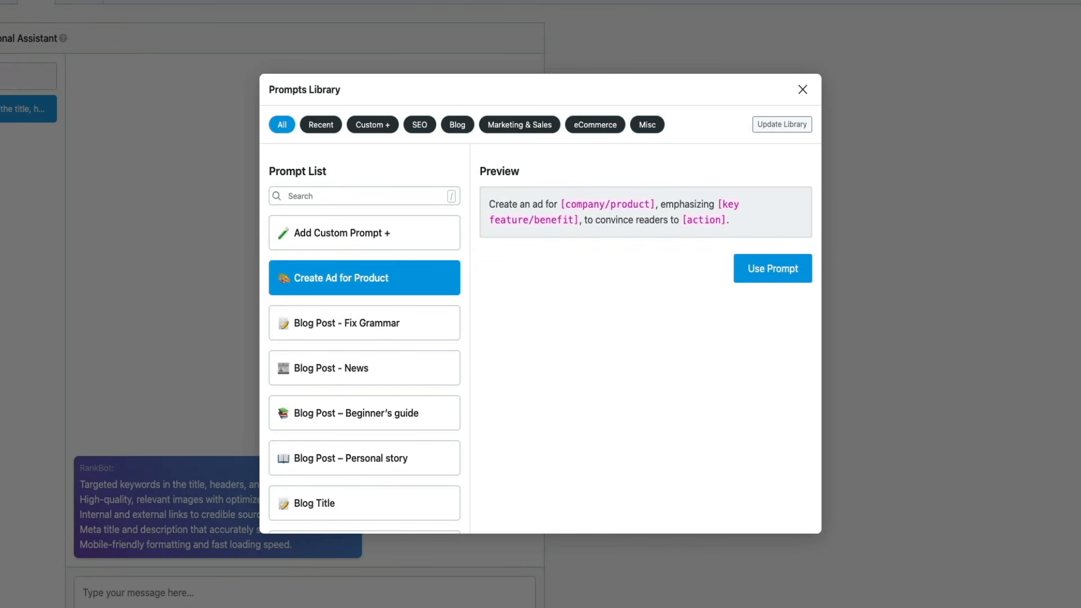
scroll(460, 393, down, 5)
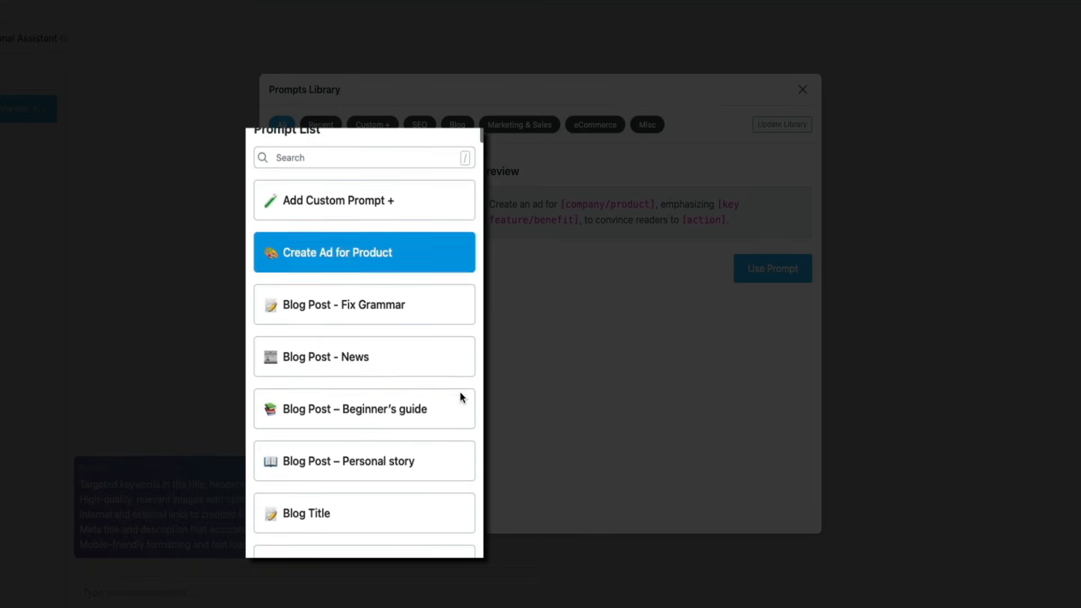
scroll(456, 391, down, 5)
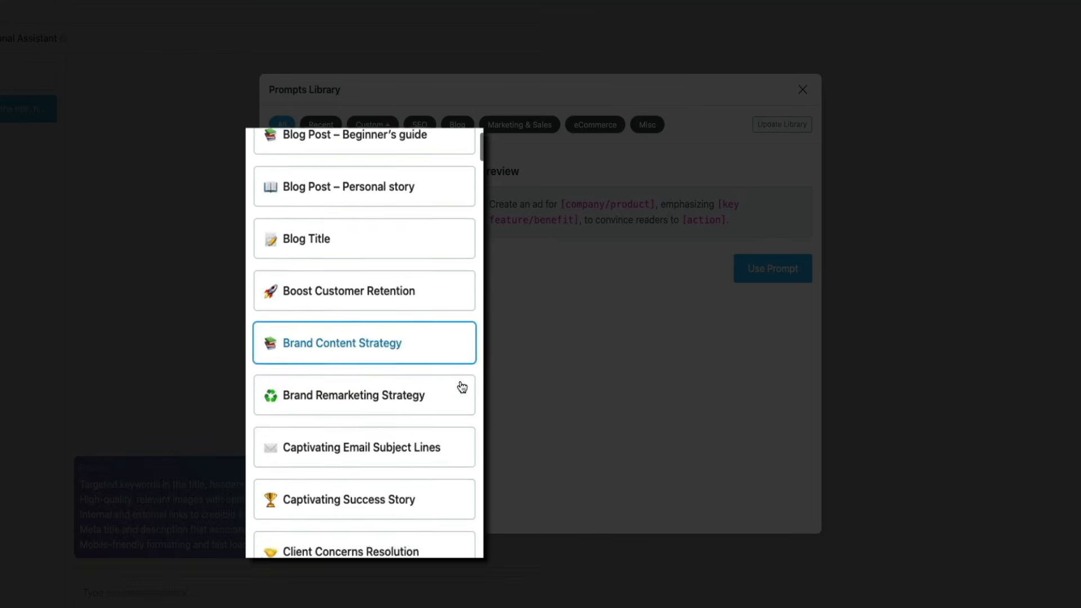
scroll(448, 381, down, 1)
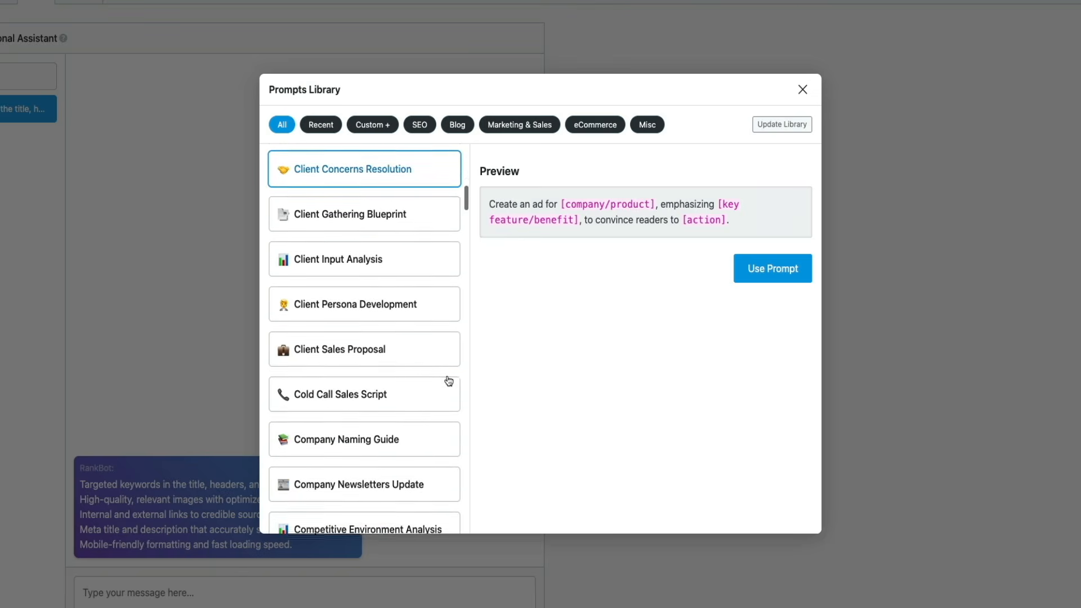
scroll(449, 381, down, 2)
scroll(449, 381, up, 5)
scroll(449, 381, down, 6)
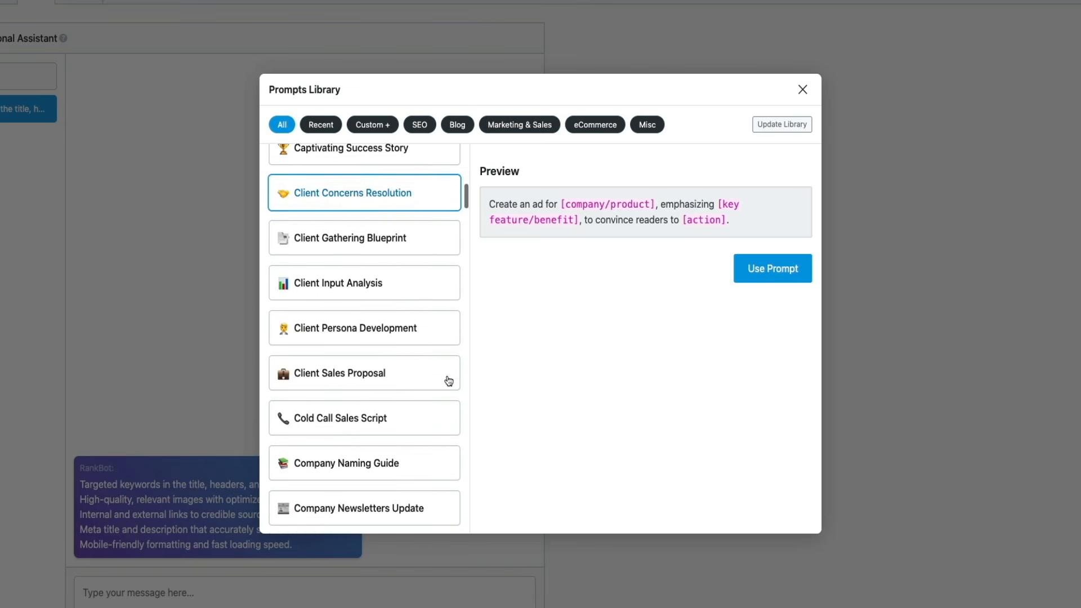
scroll(449, 381, down, 6)
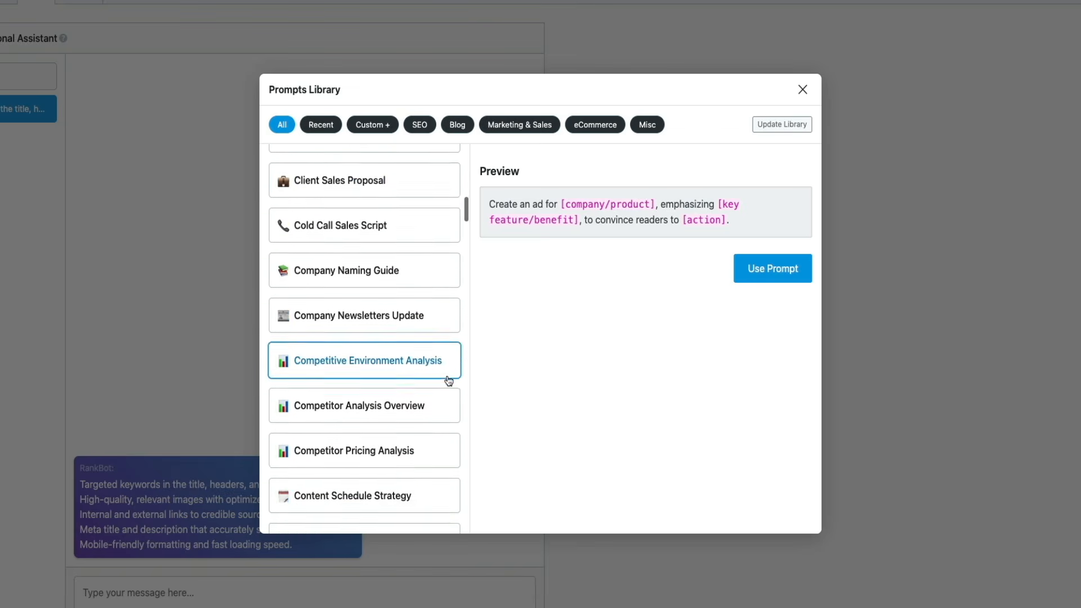
scroll(431, 385, down, 5)
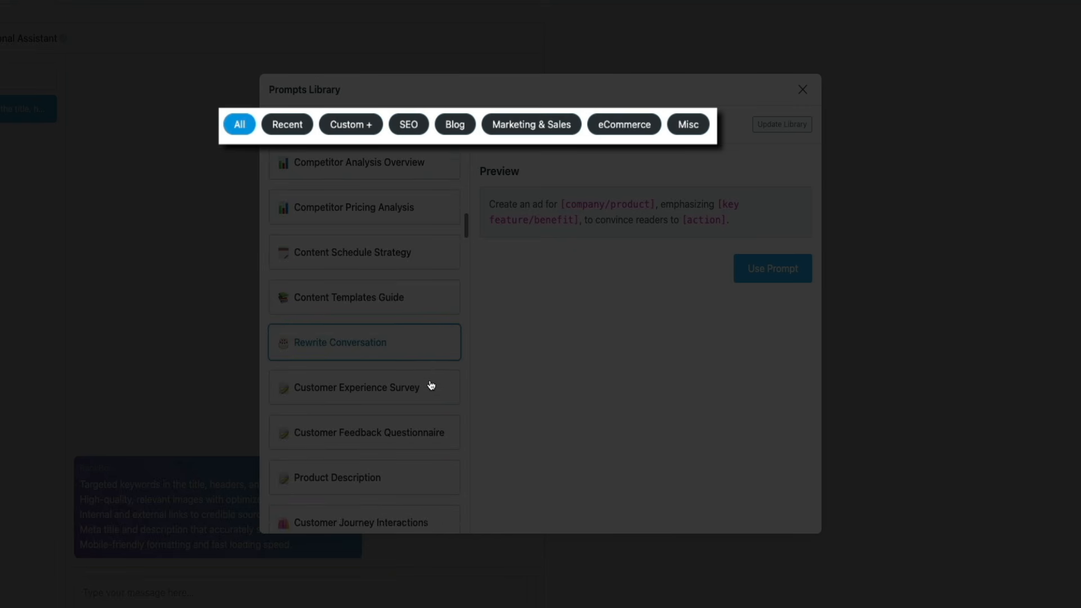
scroll(430, 385, down, 3)
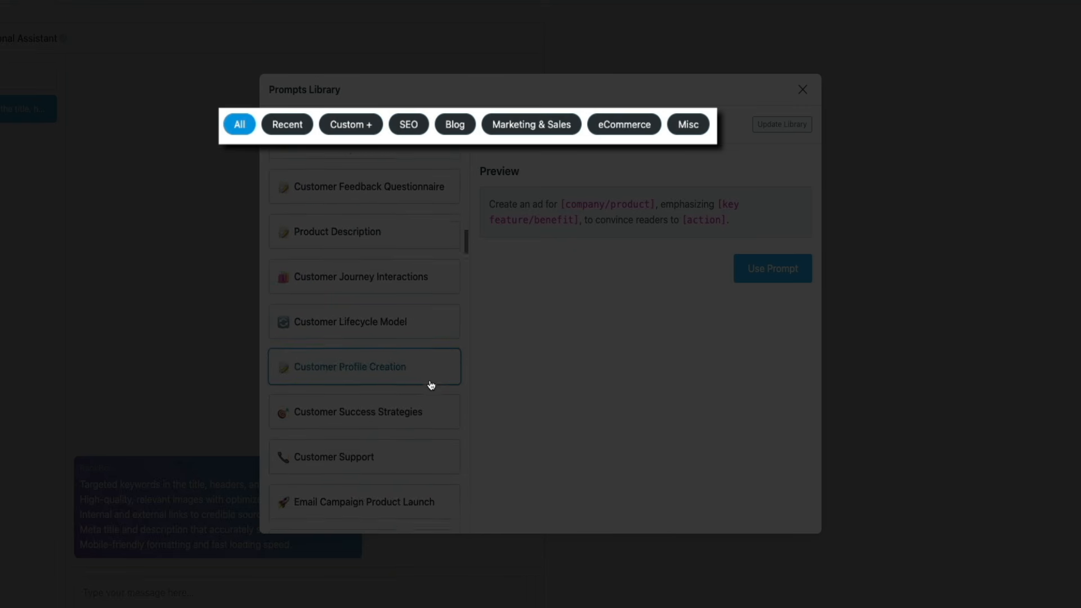
Step: Filter the Prompts Library to SEO prompts and insert the Long-tail Keywords prompt into the chat message
click(417, 127)
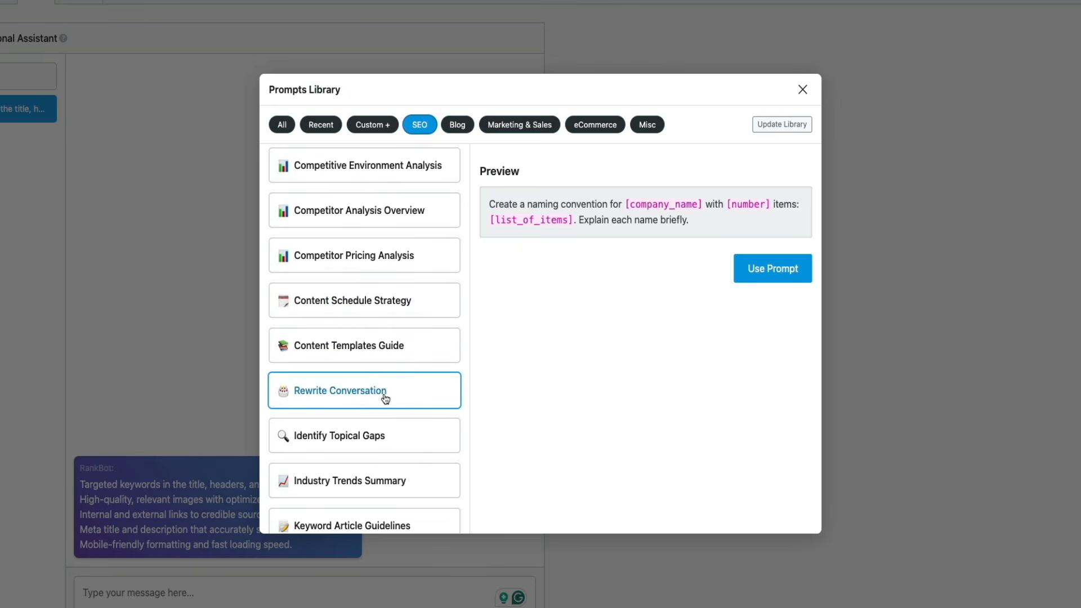
scroll(386, 400, down, 5)
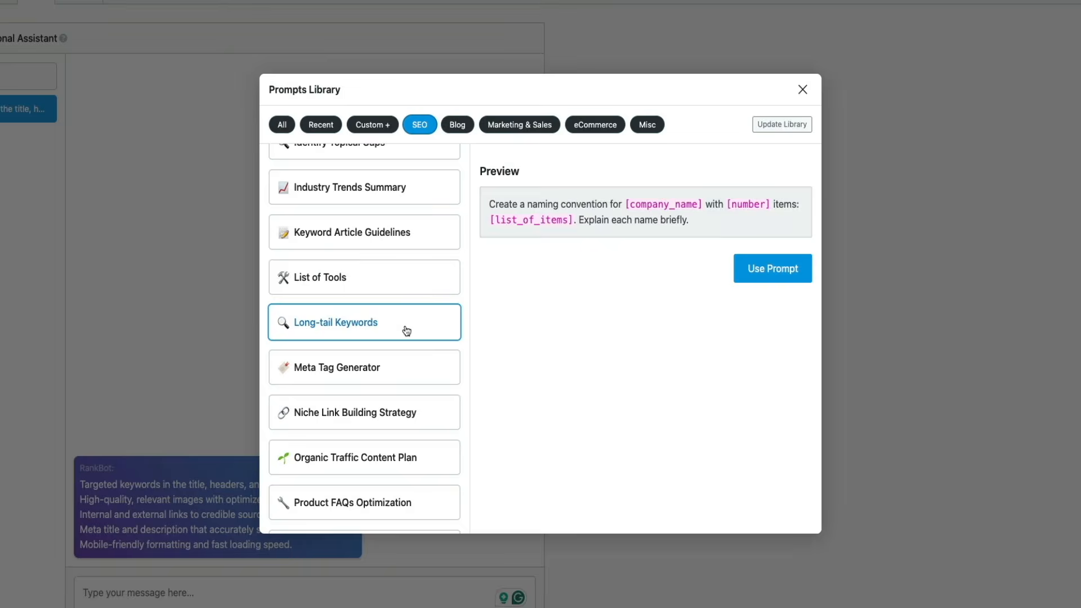
click(406, 331)
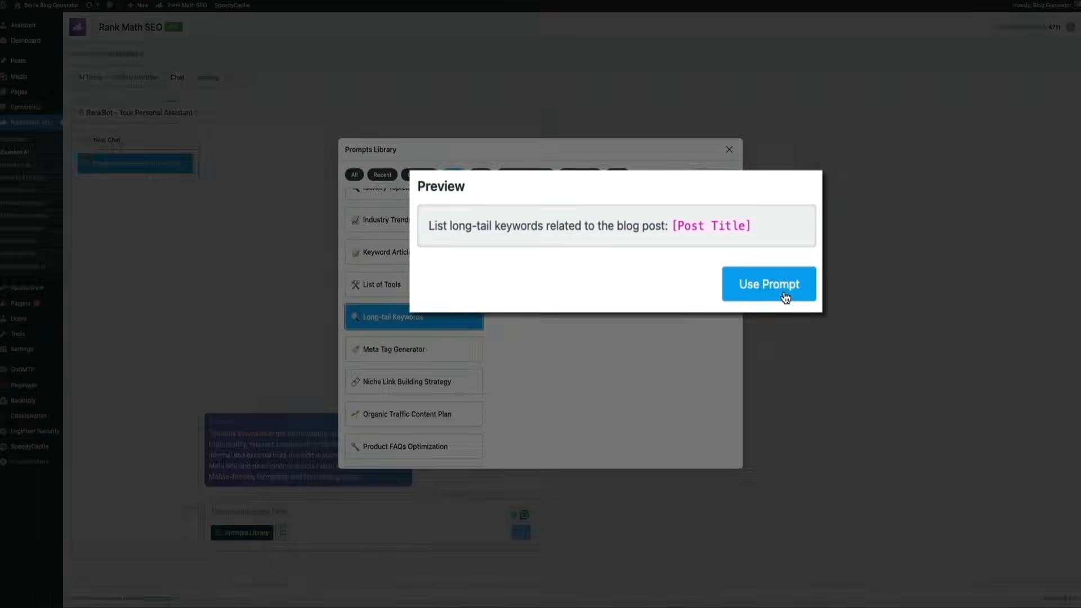
click(900, 288)
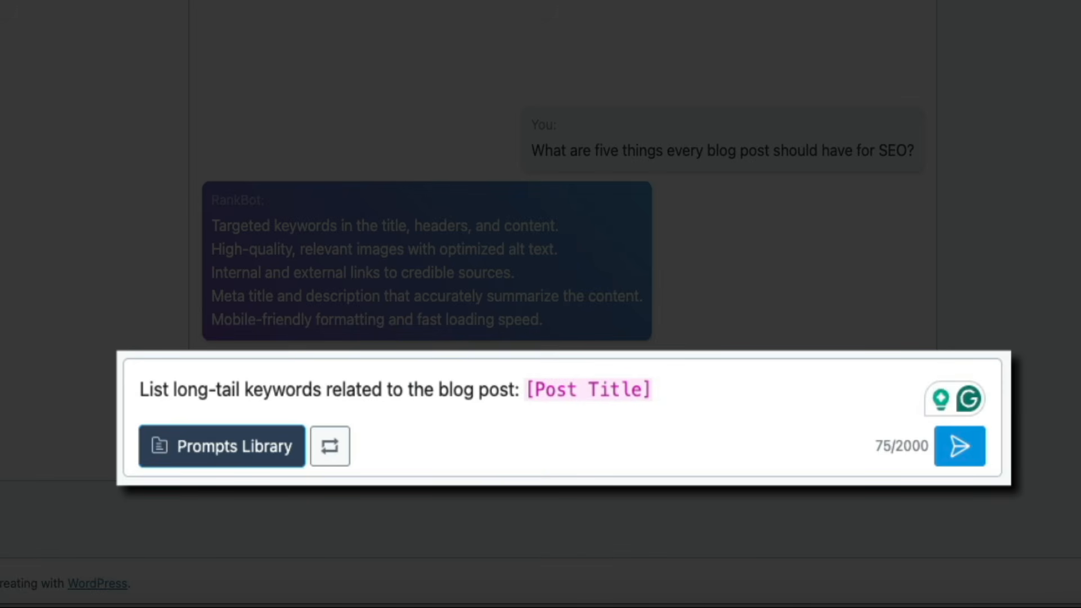
Step: Replace the prompt's [Post Title] placeholder with "The Rise of AI in Blogging" and send the message to RankBot
double_click(622, 389)
text(The Rise of AI in Blogging)
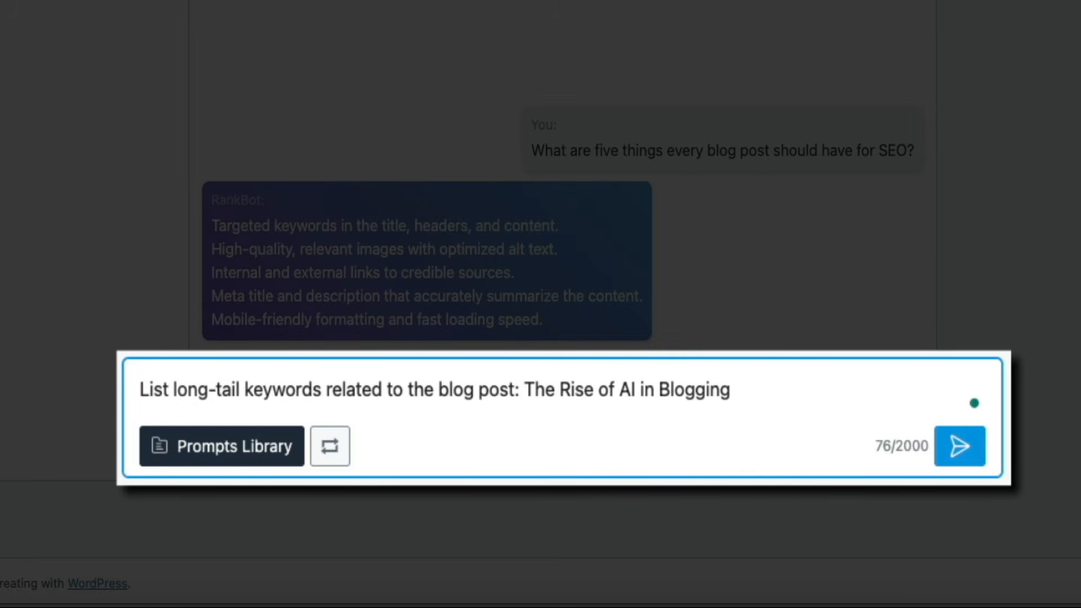
key(Return)
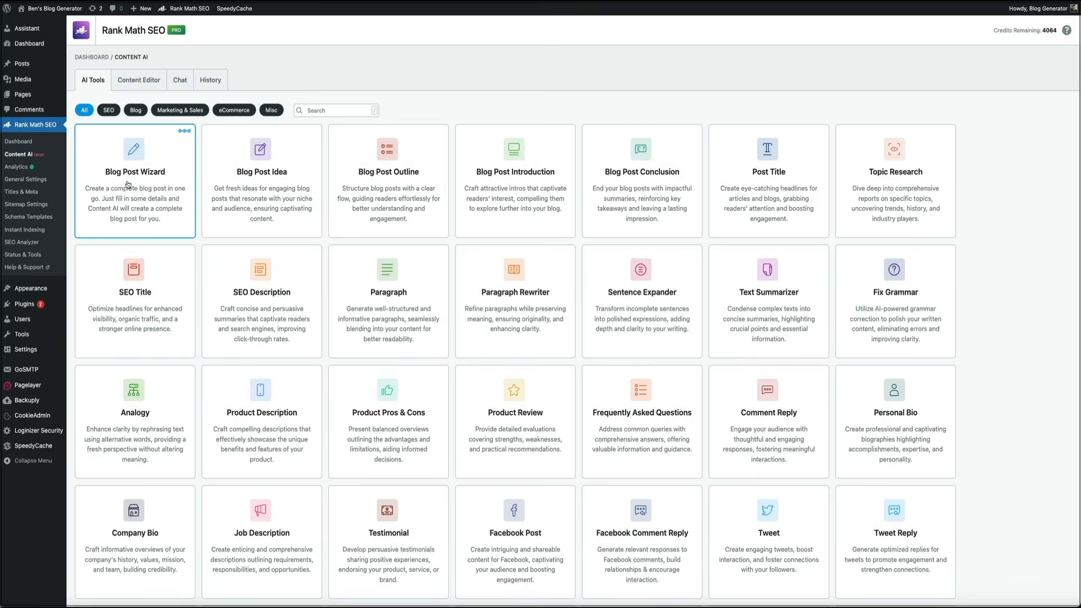
Step: Open the Blog Post Wizard from the AI tools and describe the industry/niche as "AI tools for blogging"
click(127, 180)
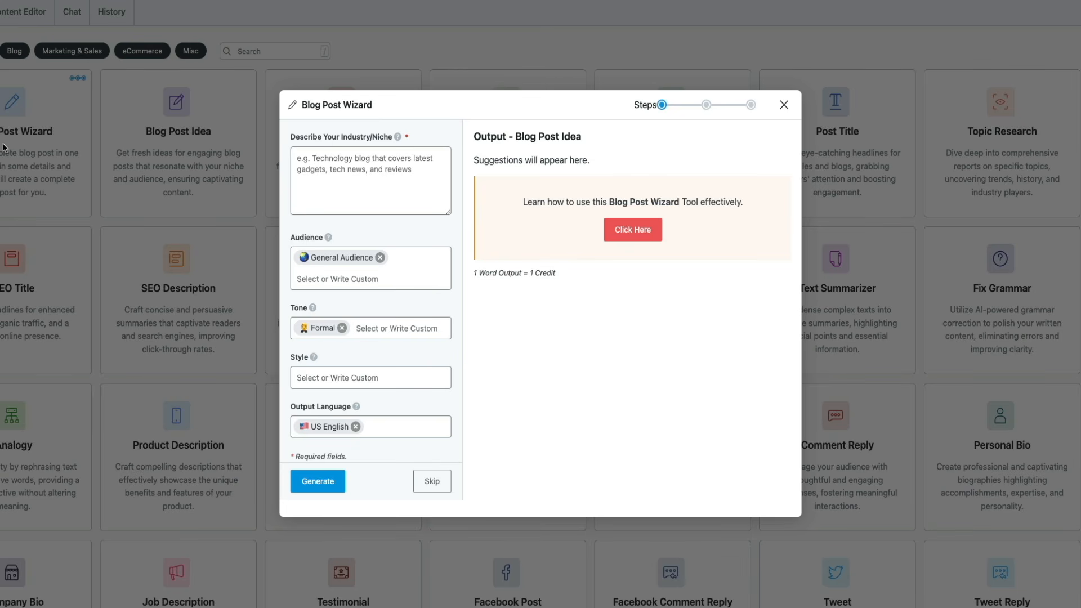
click(358, 177)
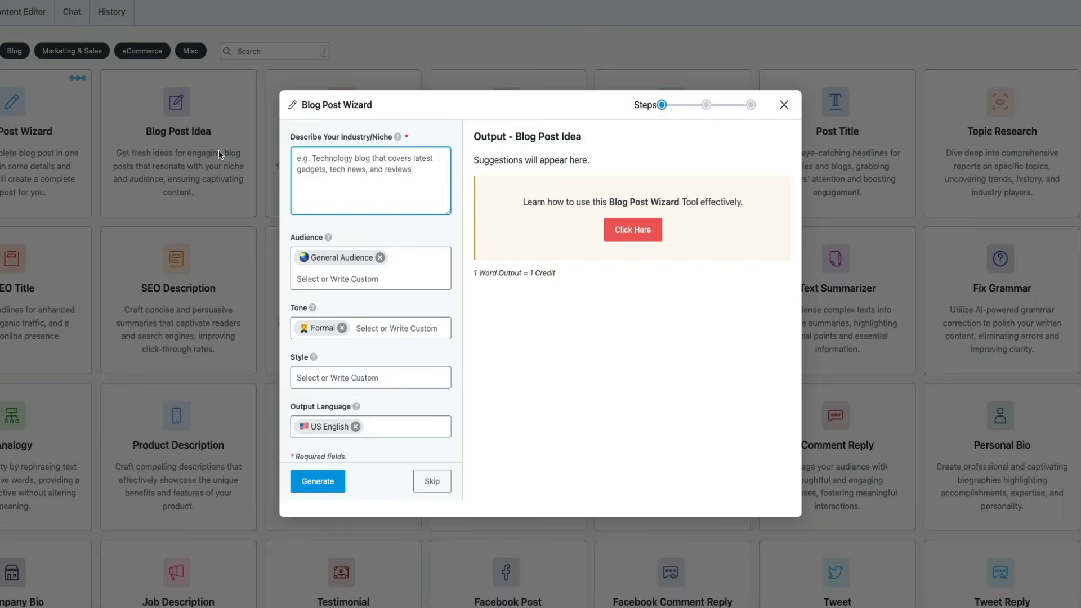
text(AI tools for blogging)
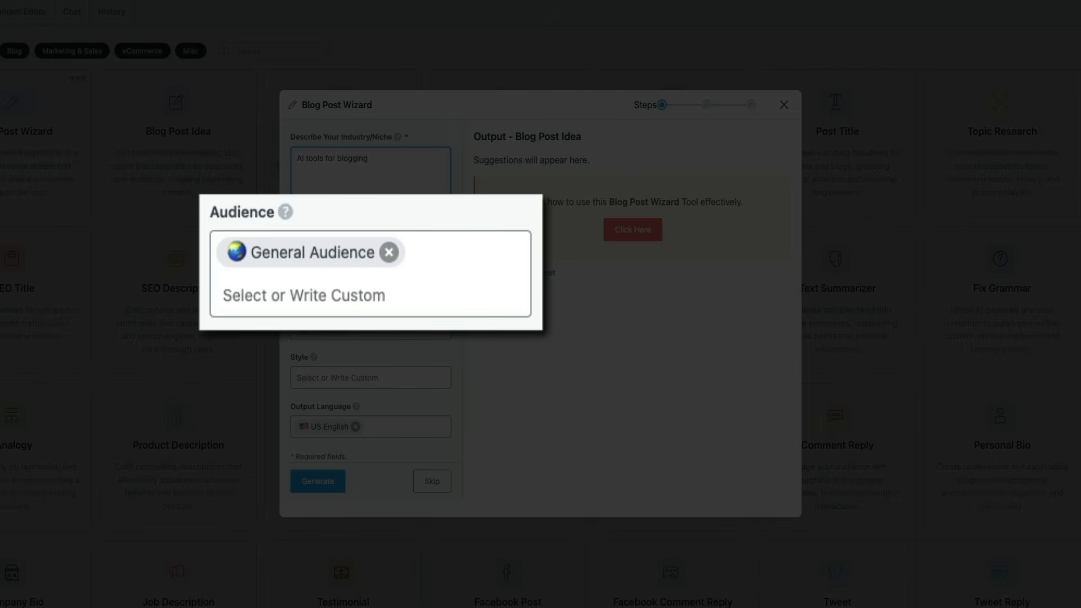
Step: Add Tech Enthusiasts to the Blog Post Wizard's audience alongside General Audience
click(328, 282)
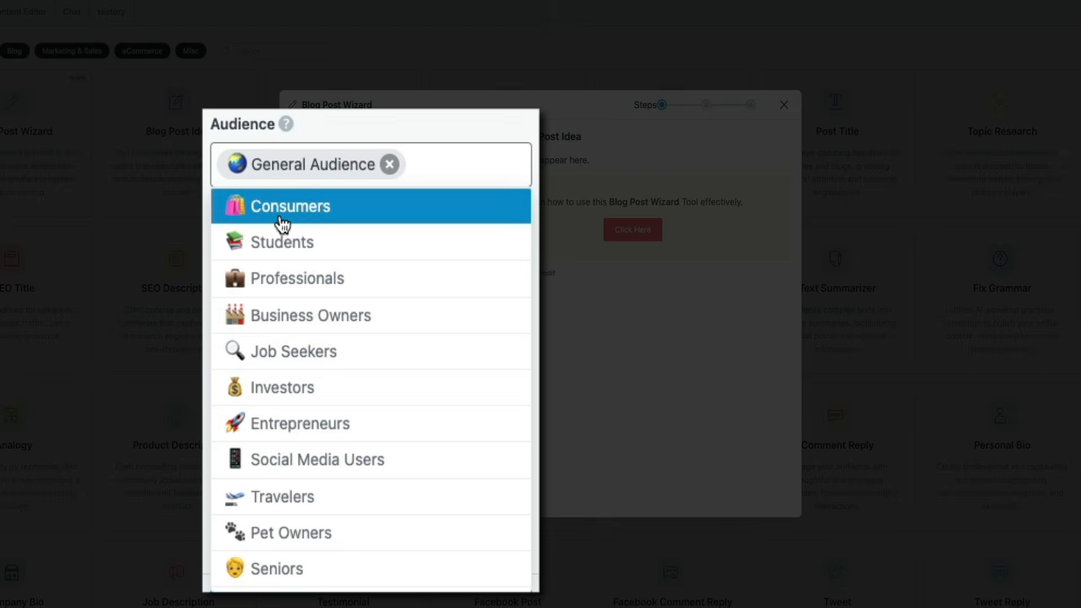
scroll(284, 225, down, 3)
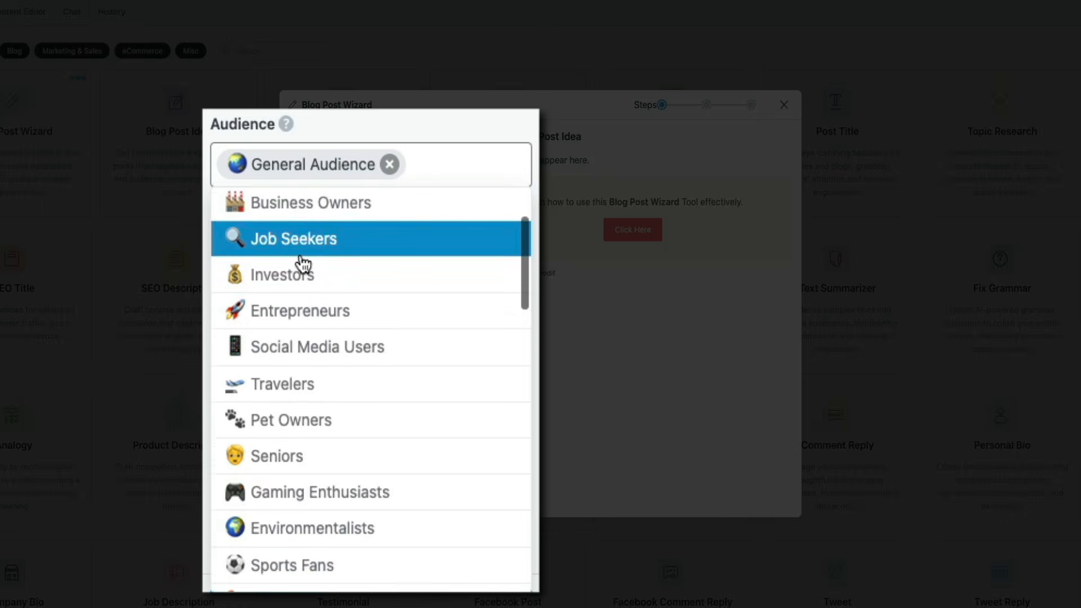
scroll(303, 263, down, 5)
scroll(302, 263, down, 8)
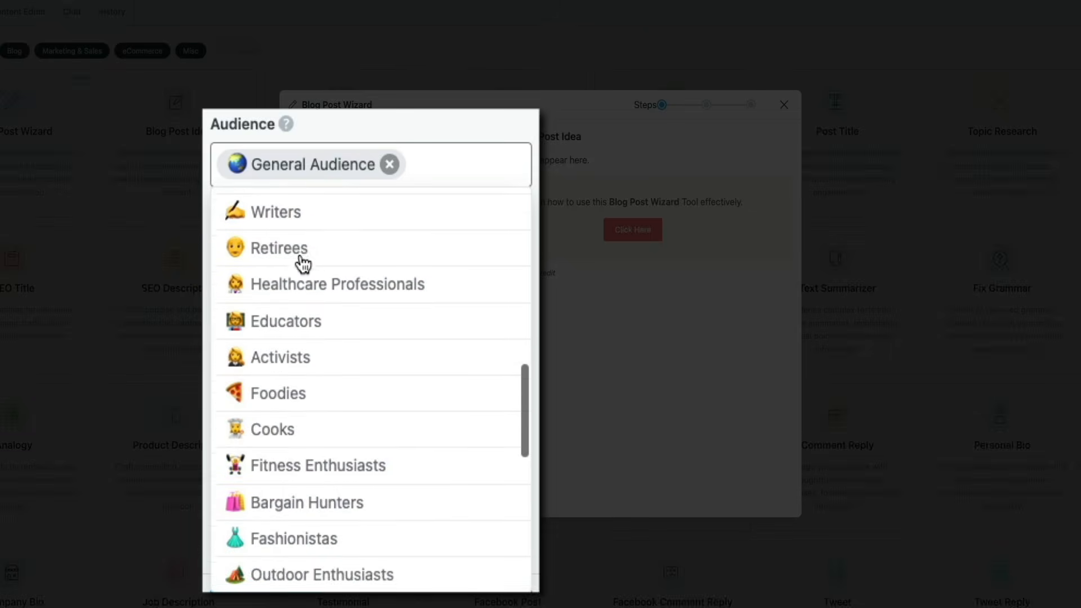
scroll(302, 264, down, 3)
scroll(302, 263, up, 7)
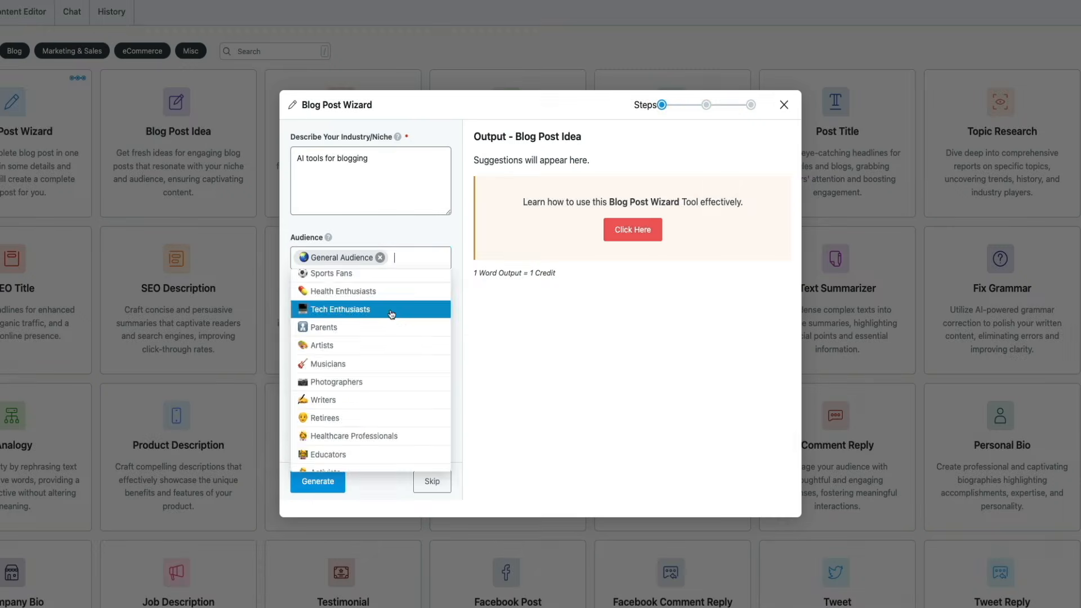
click(413, 278)
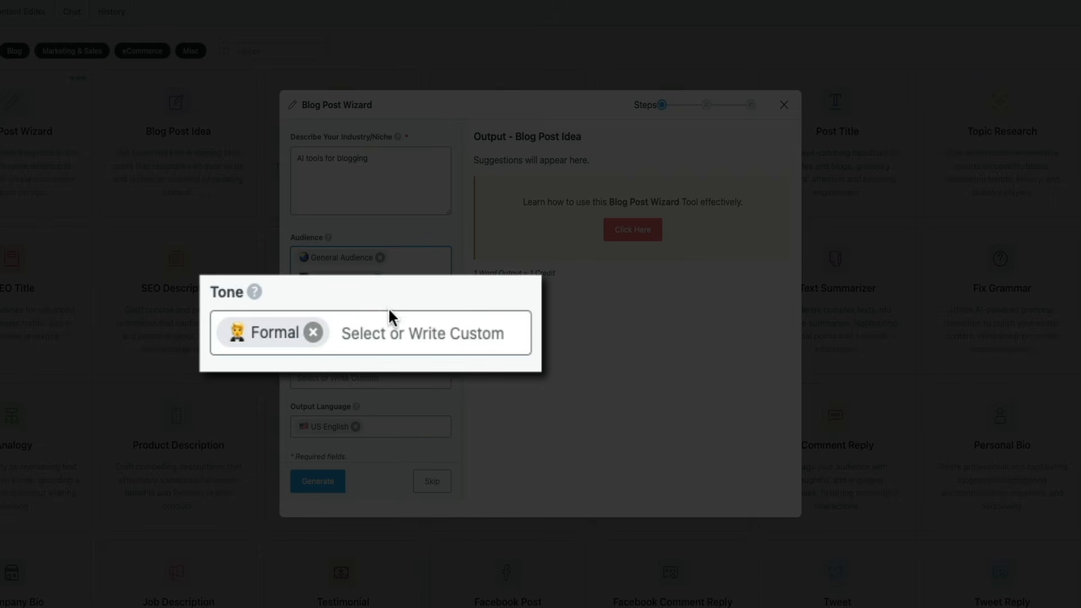
Step: Look through the Blog Post Wizard's tone options, keeping Formal selected
click(401, 348)
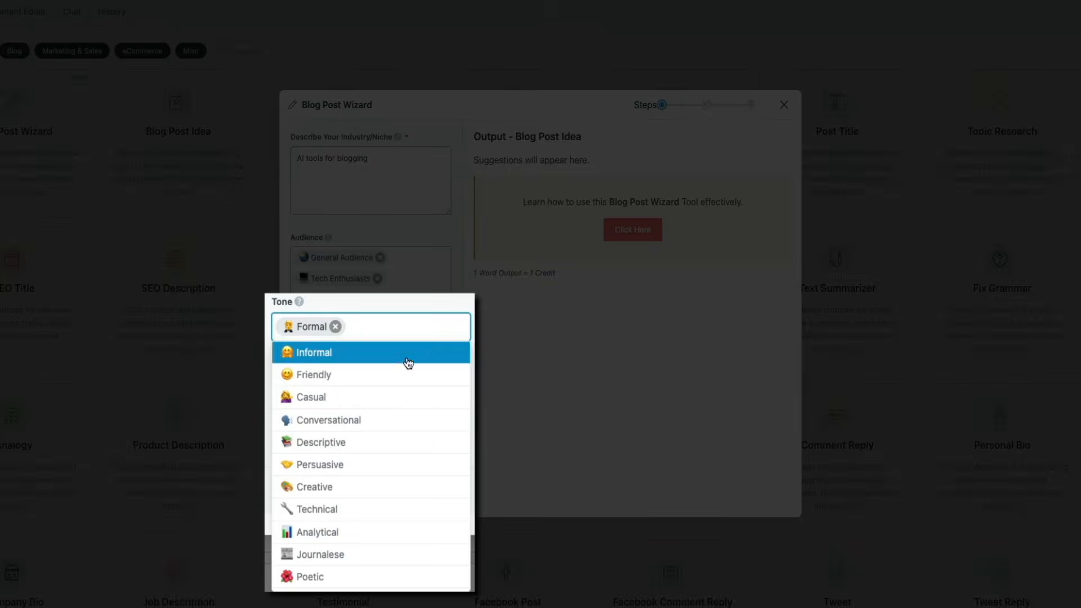
scroll(403, 381, down, 4)
scroll(404, 381, down, 3)
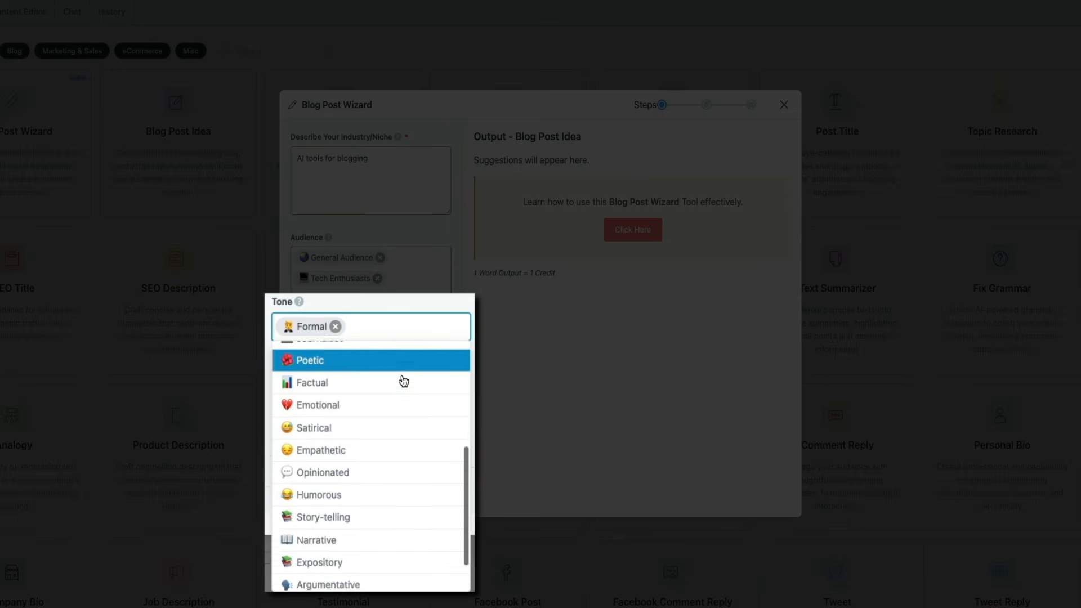
scroll(404, 396, up, 7)
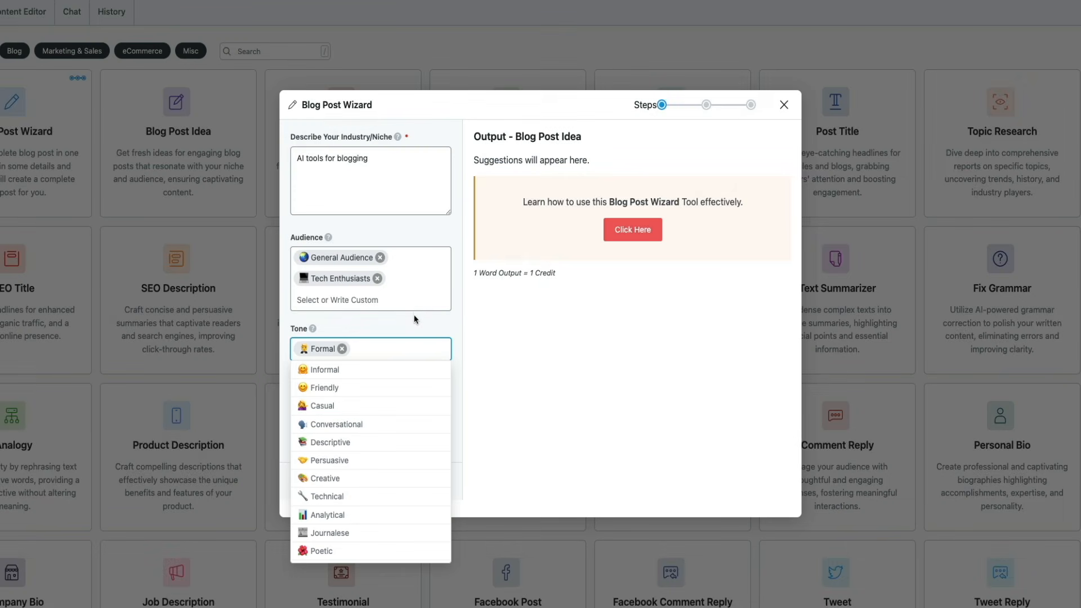
click(423, 320)
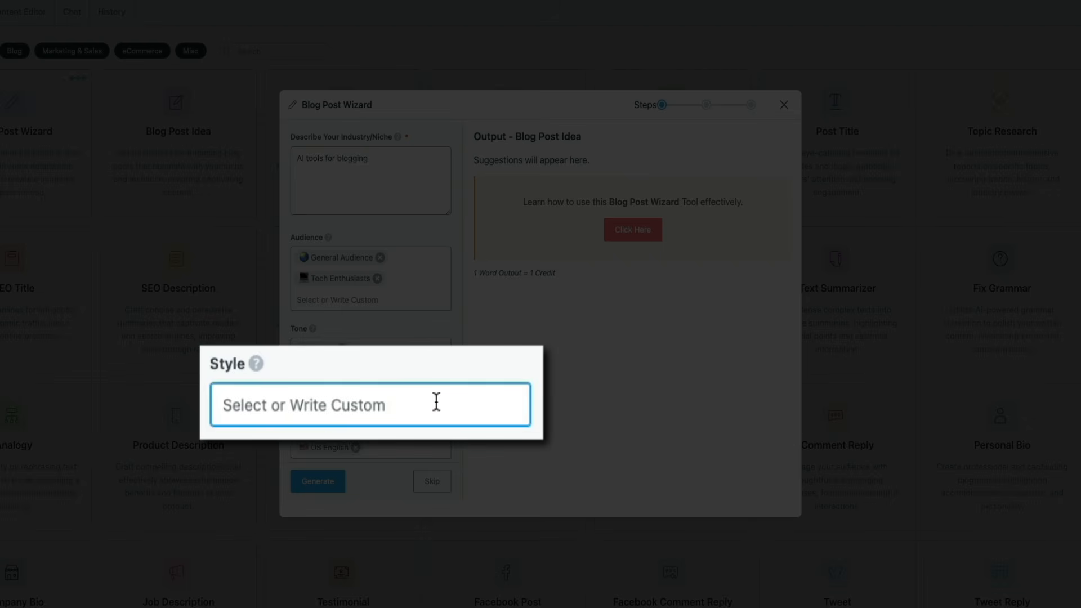
Step: Review the available writing styles and set the Blog Post Wizard's style to Listicle
click(404, 398)
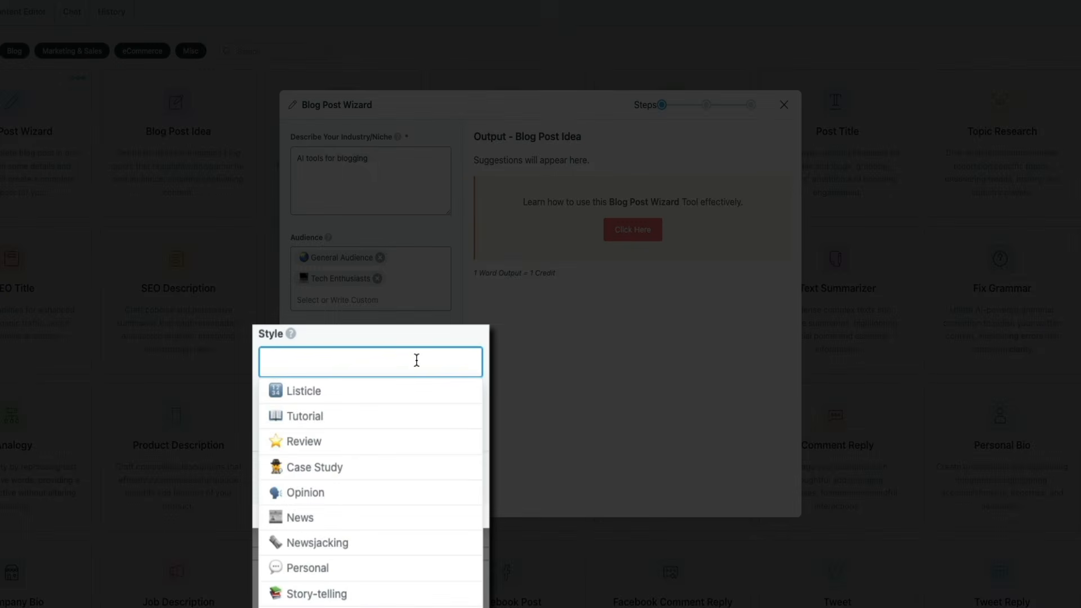
scroll(400, 441, down, 1)
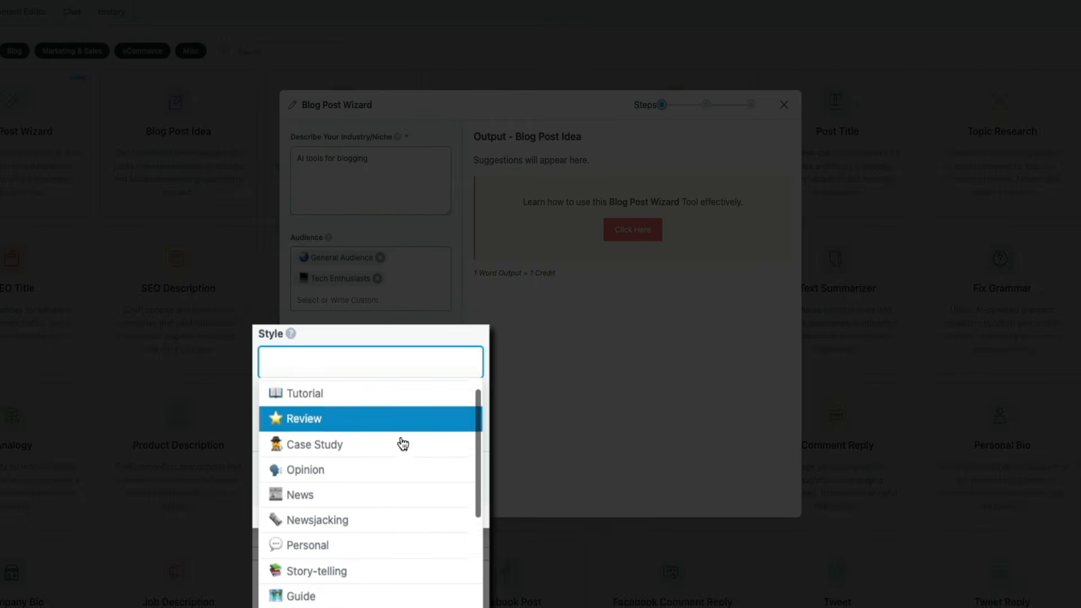
scroll(402, 444, down, 4)
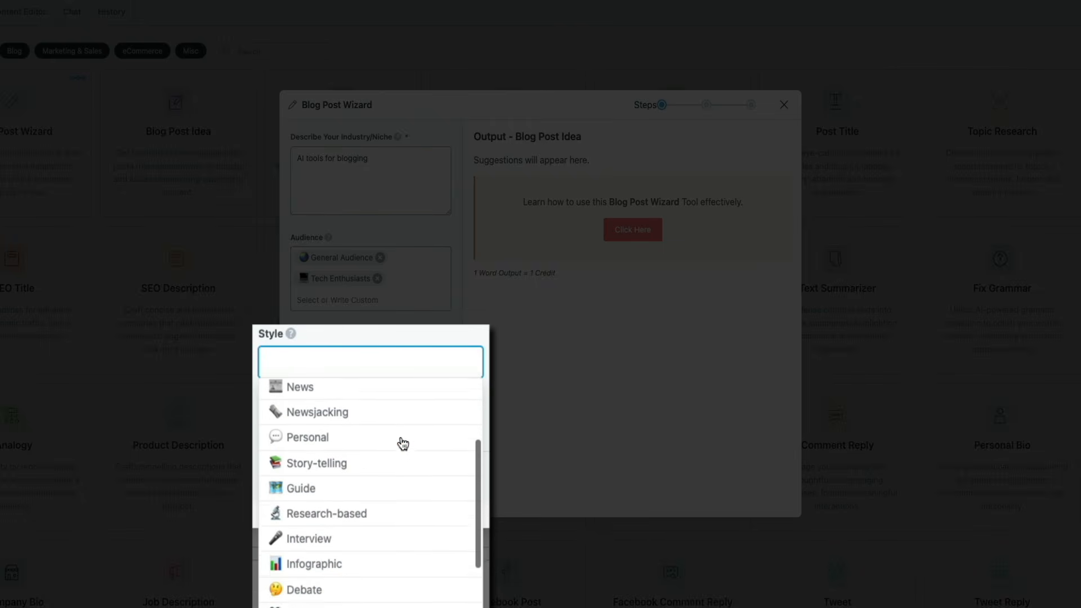
scroll(402, 444, down, 6)
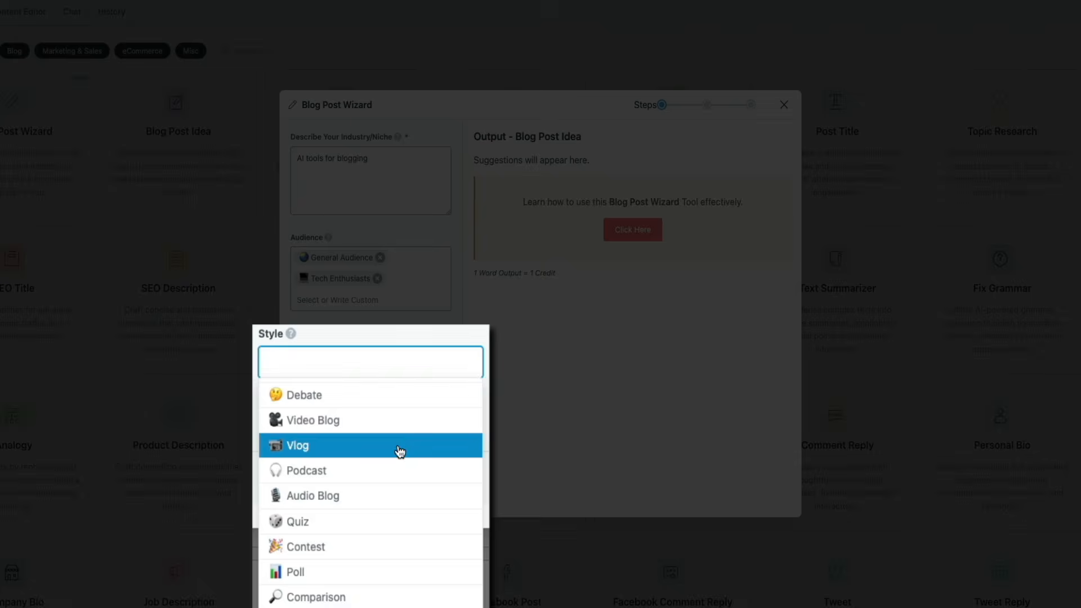
scroll(396, 466, up, 10)
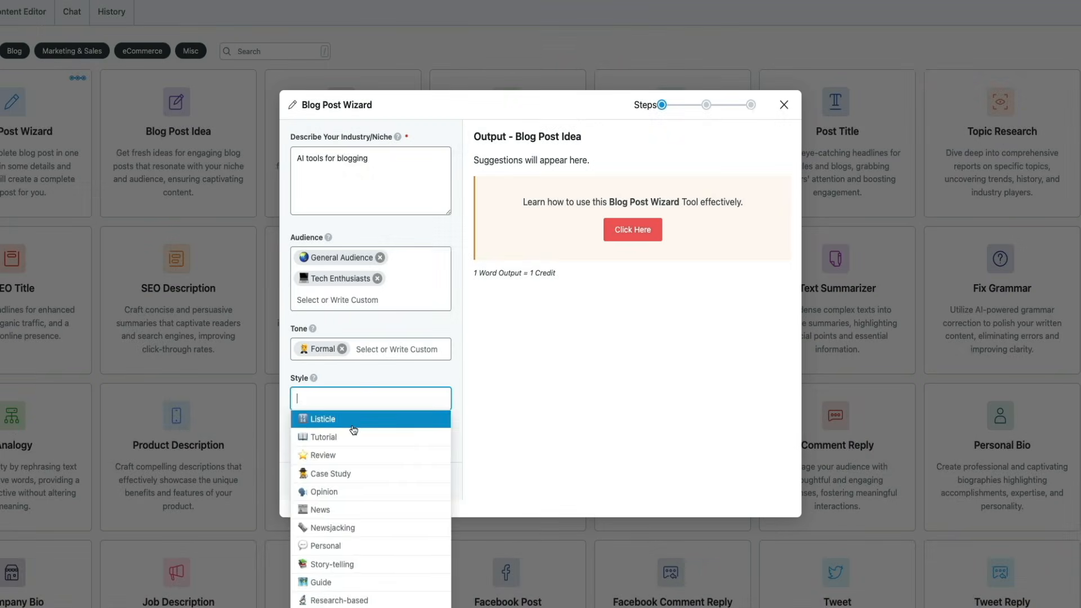
click(352, 416)
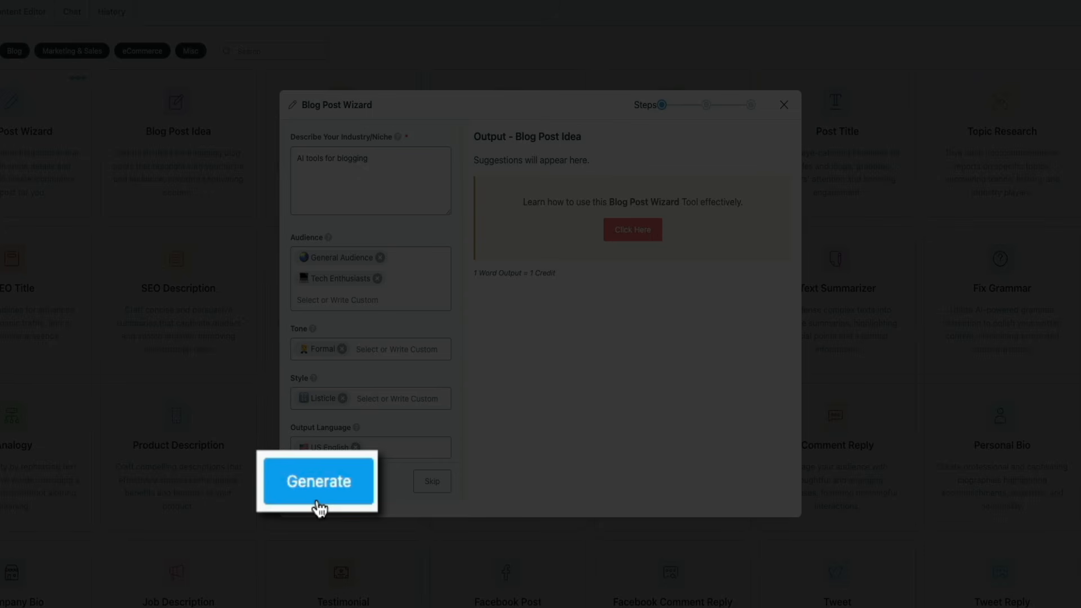
Step: Generate a blog post idea with one regeneration for an alternative, and carry the new idea into the outline stage
click(317, 487)
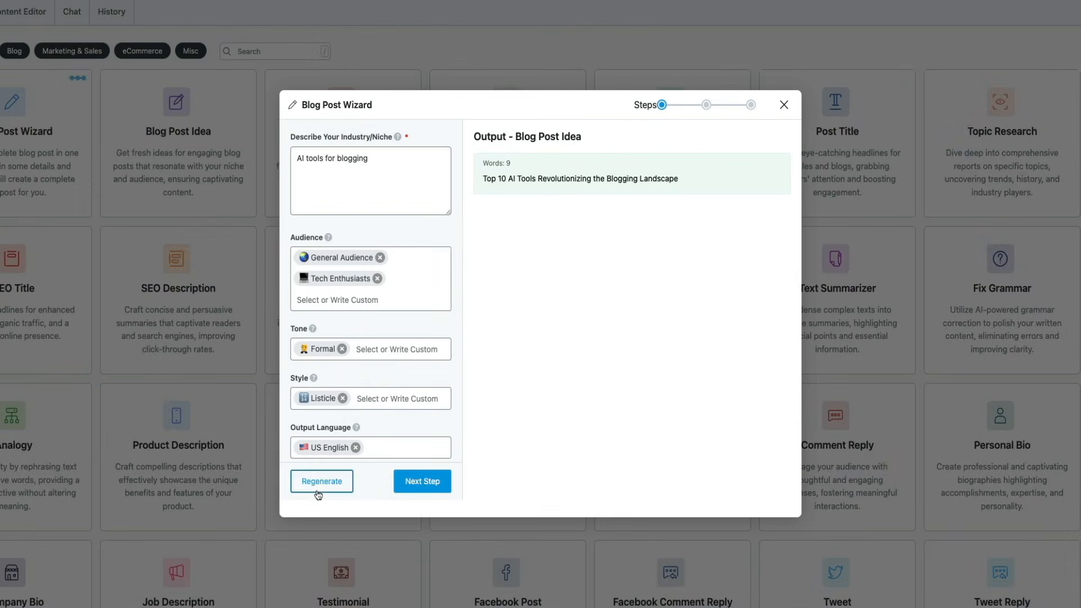
click(316, 489)
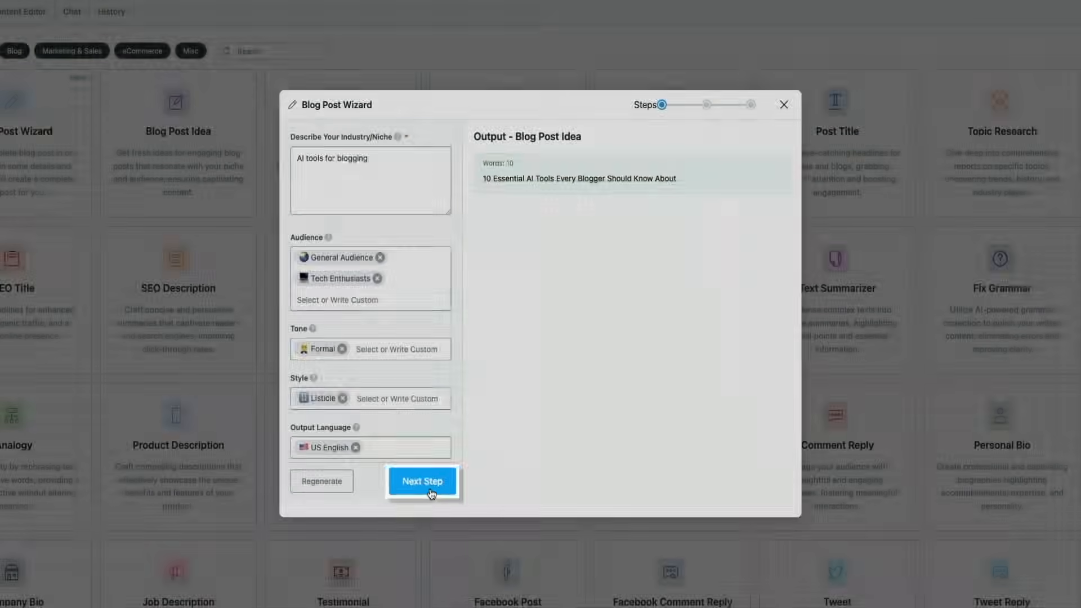
click(428, 489)
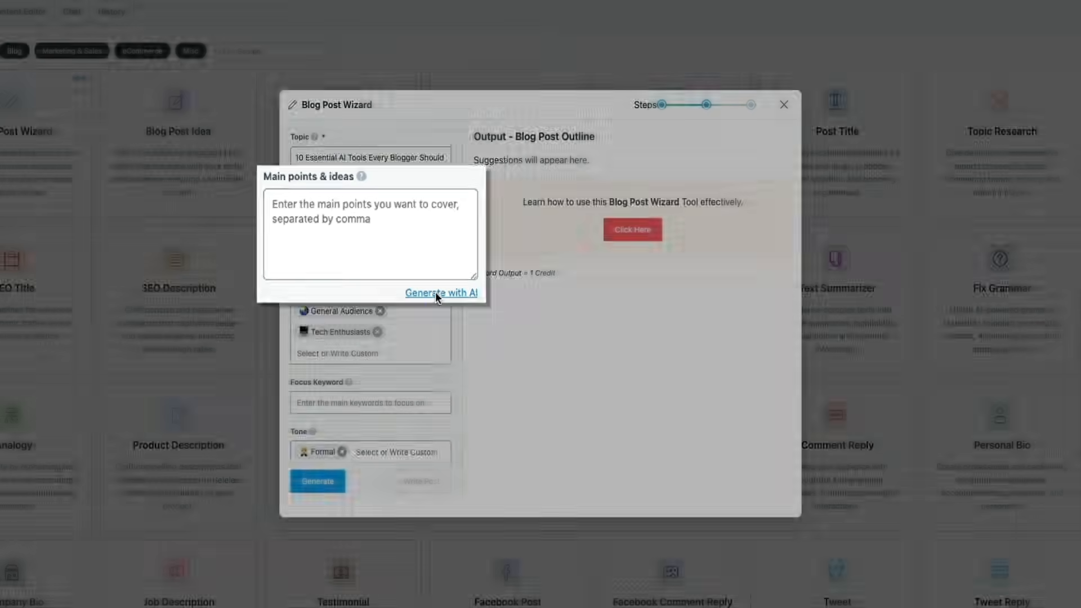
Step: Fill in the outline's main points and ideas with AI and review the whole suggested list
click(467, 321)
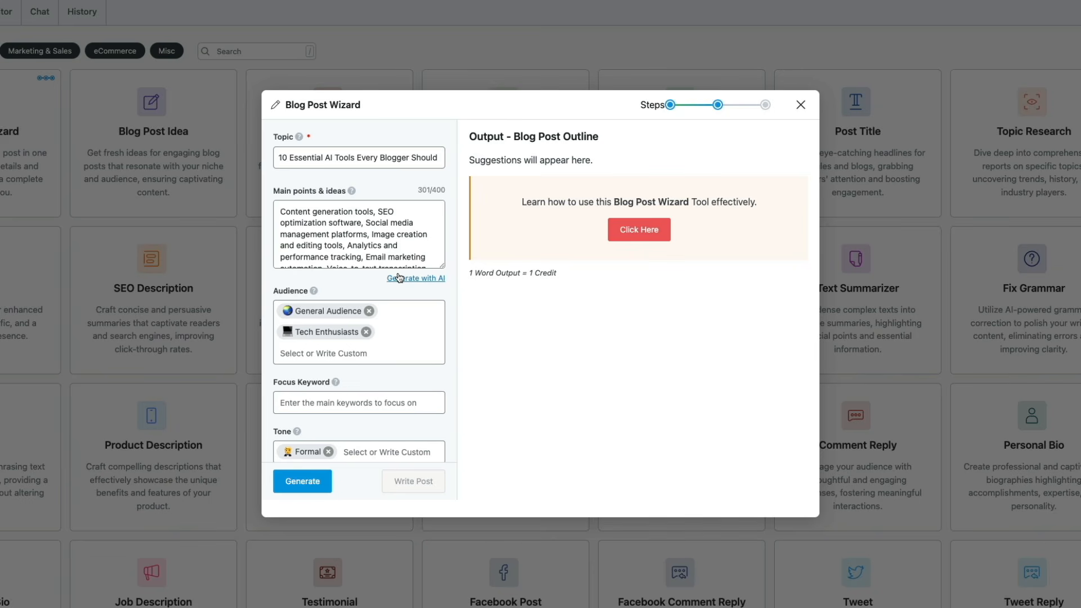
click(441, 255)
scroll(441, 255, down, 2)
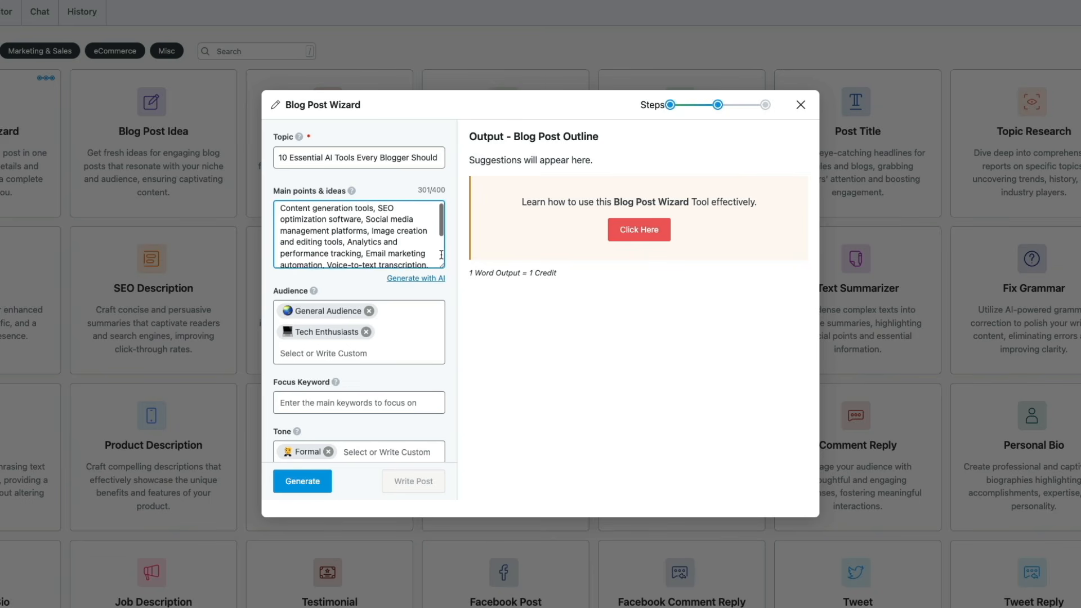
scroll(441, 254, down, 2)
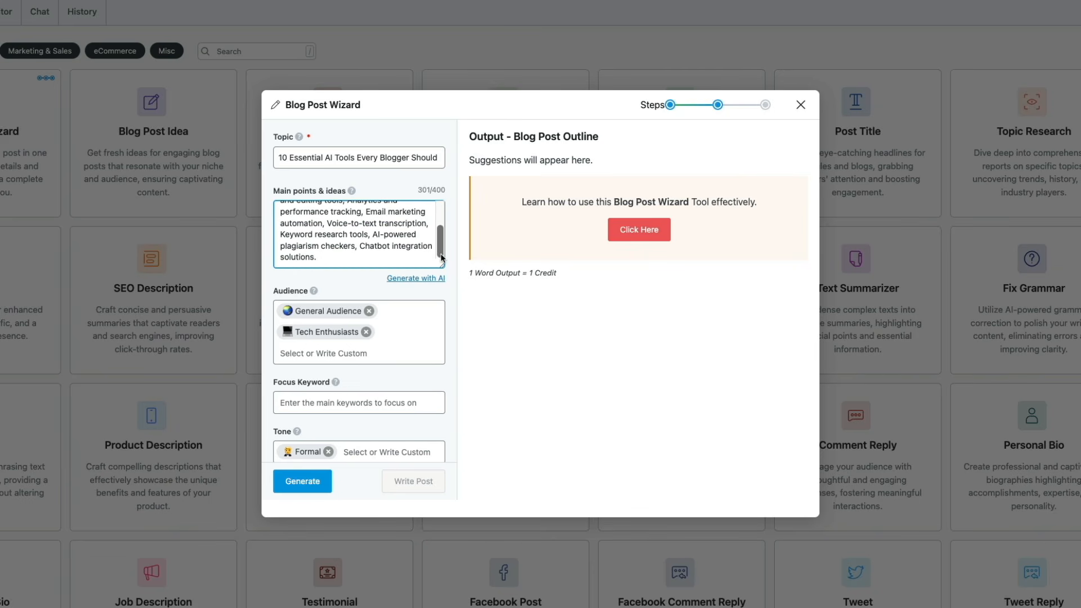
scroll(435, 259, up, 2)
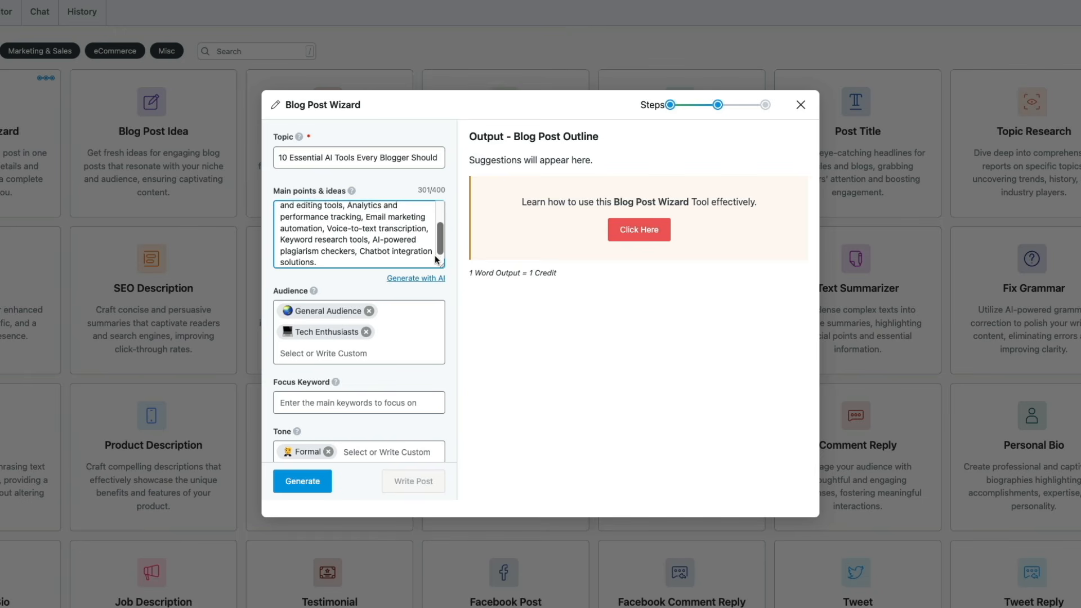
scroll(435, 259, up, 2)
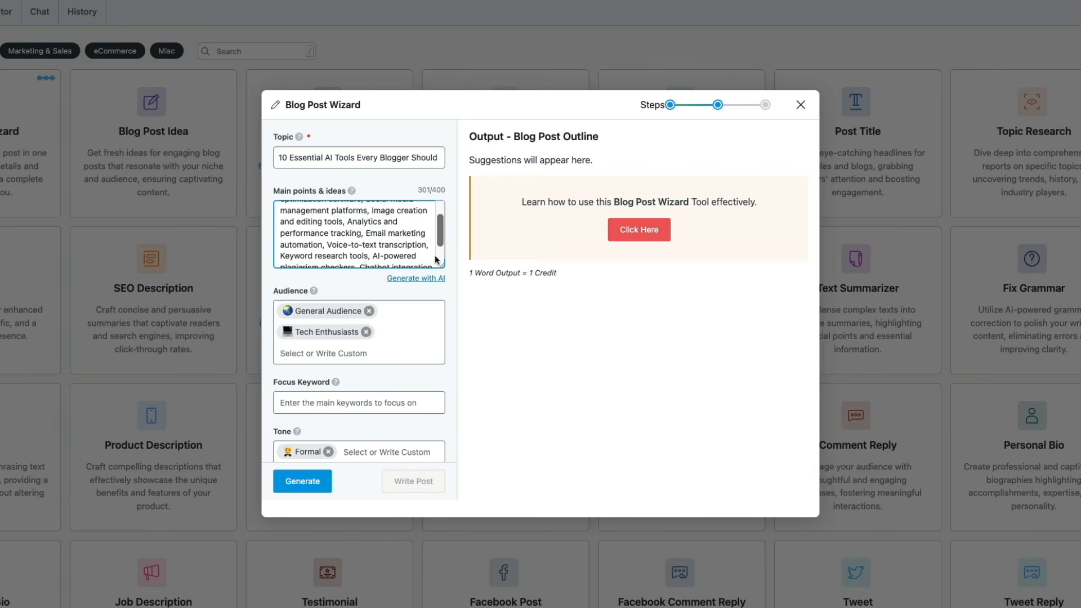
scroll(435, 260, up, 1)
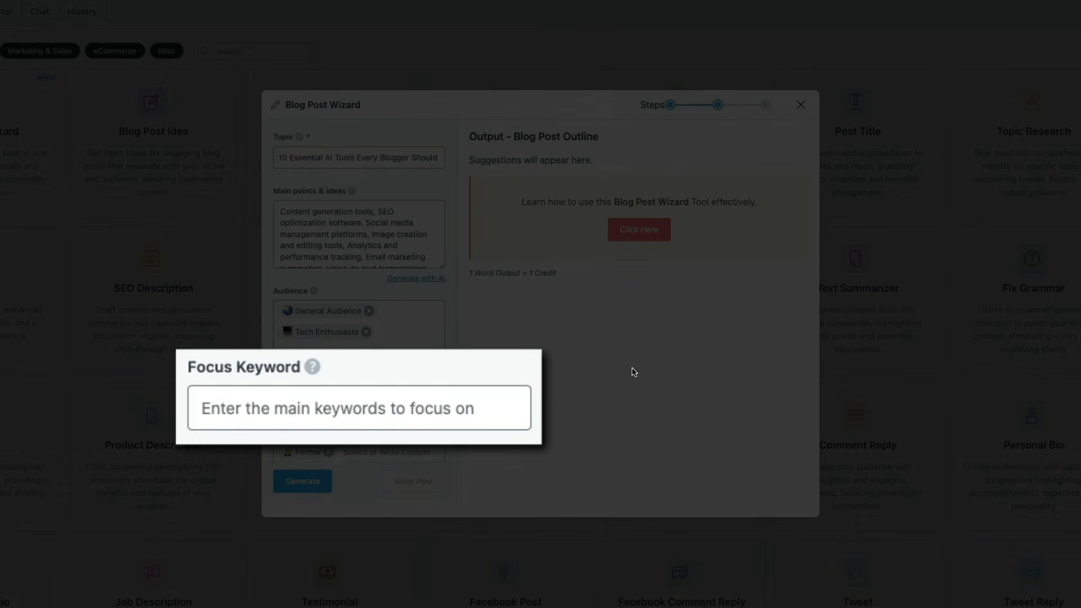
Step: Enter "AI Tools for Bloggers" as the focus keyword for the blog post outline
click(324, 403)
click(290, 410)
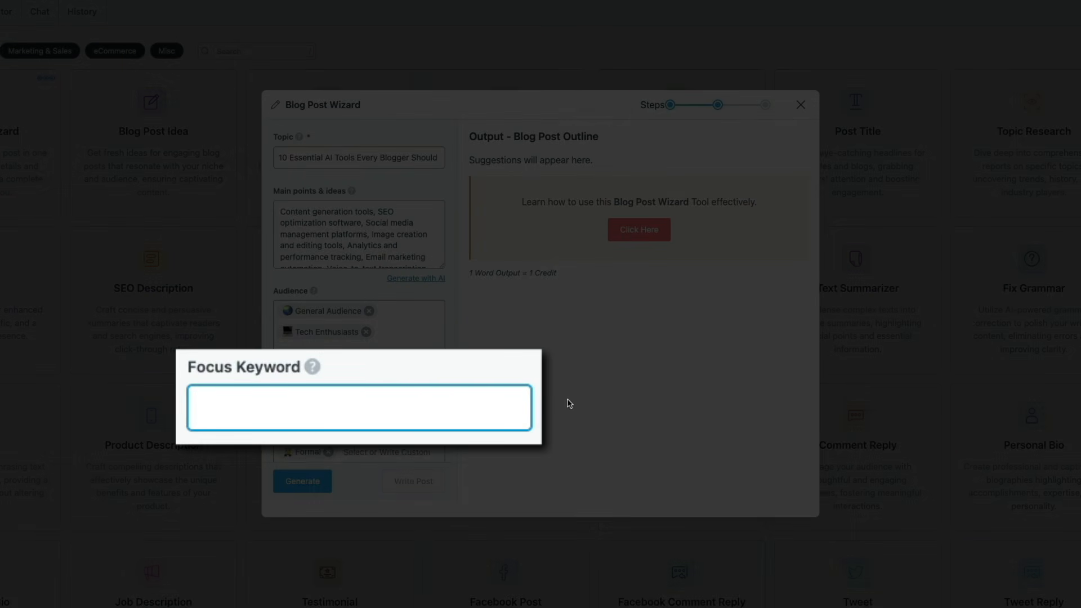
text(AI)
text( Tools for)
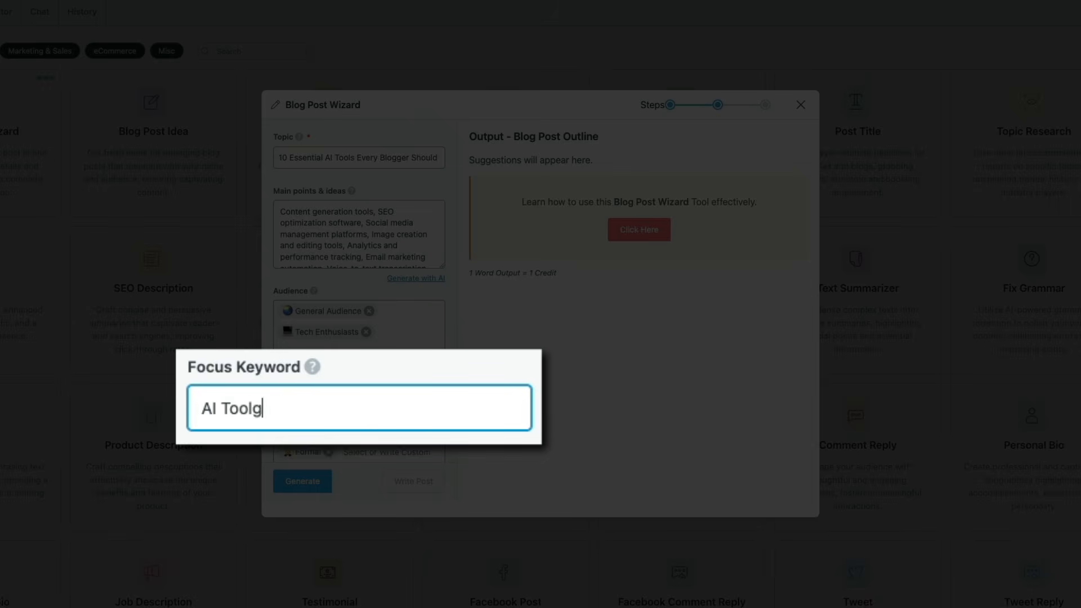
text( Bloggers)
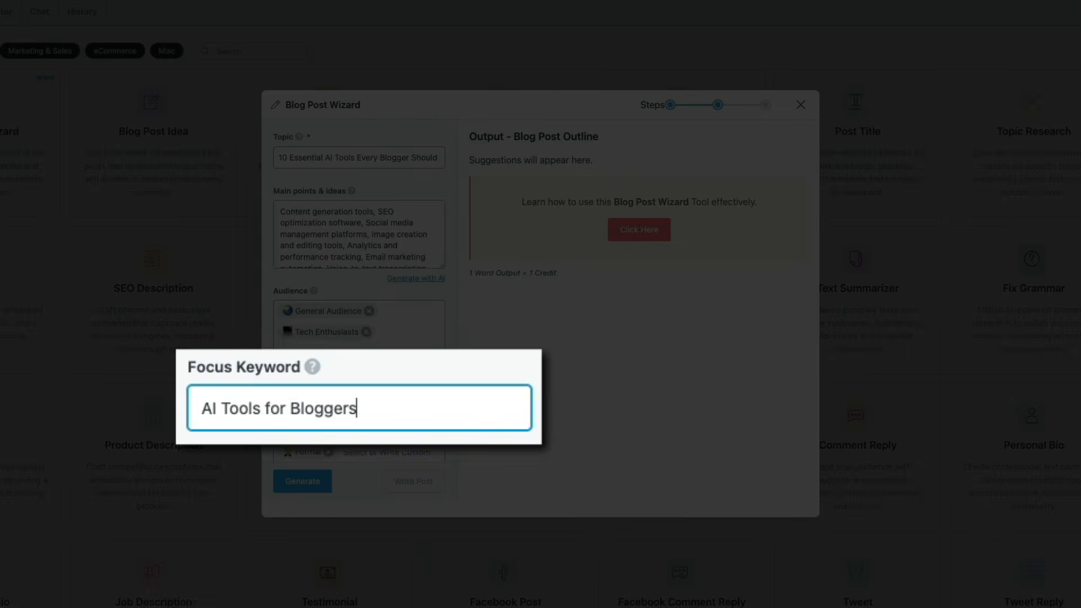
Step: Check the remaining tone, style and language settings and generate the blog post outline
scroll(448, 377, down, 3)
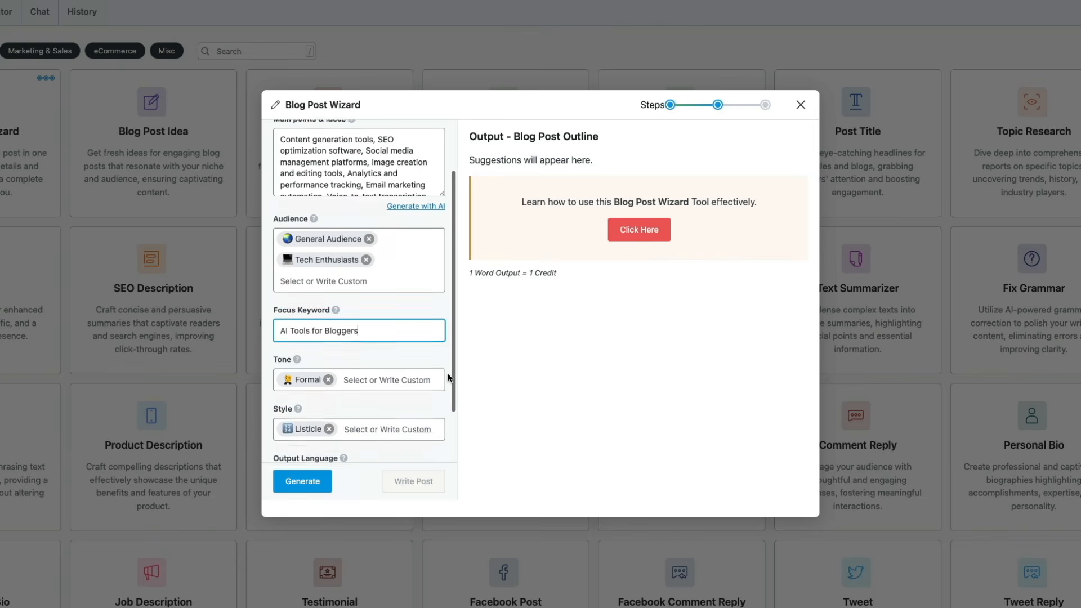
scroll(448, 377, down, 2)
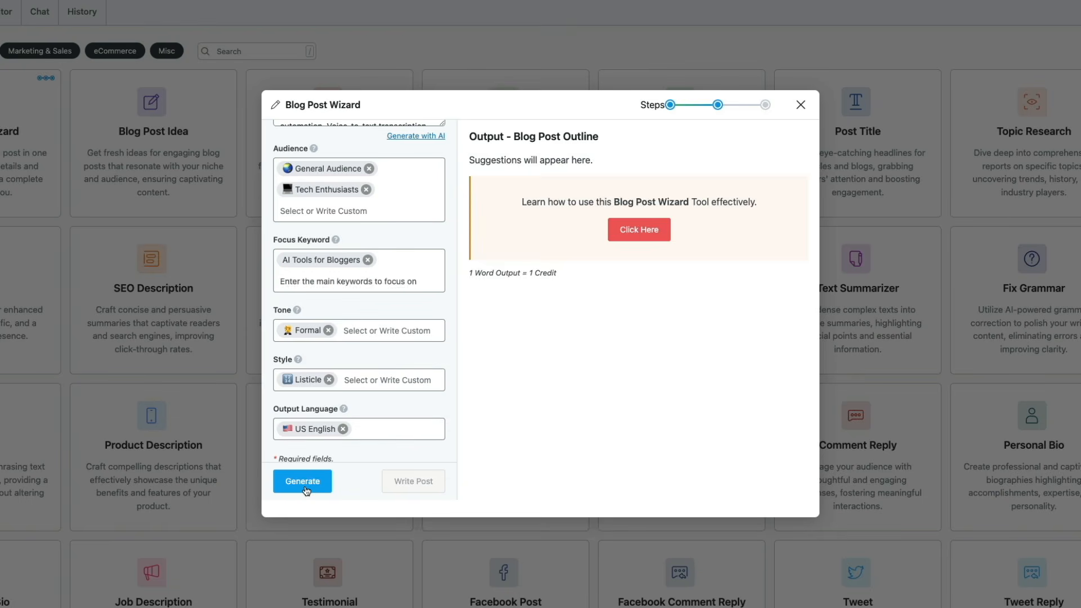
click(307, 487)
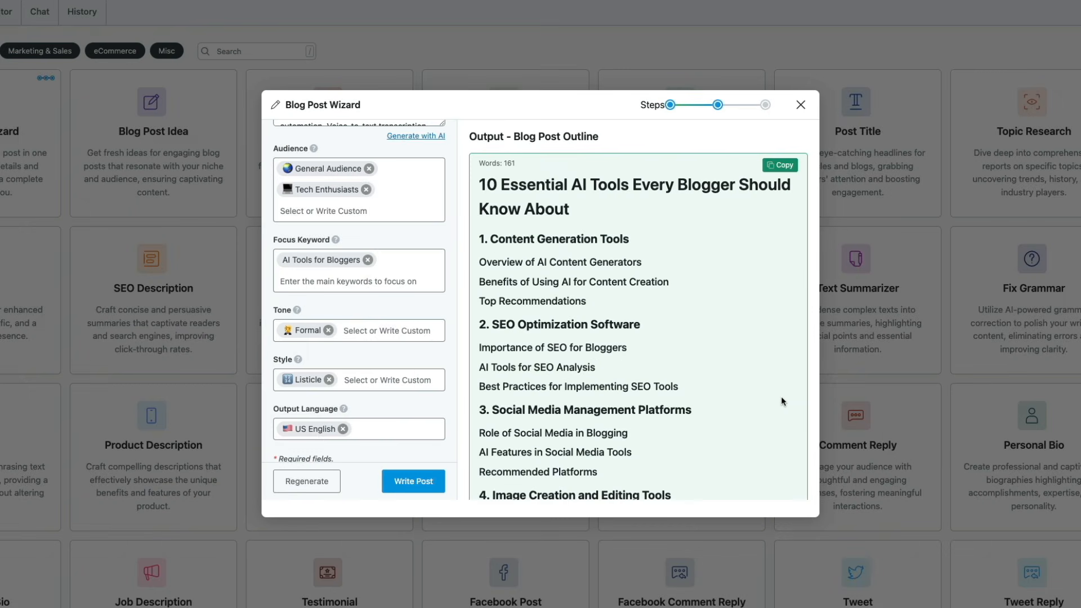
Step: Review the generated outline through its last section and have the wizard write the full post from it
scroll(782, 399, down, 5)
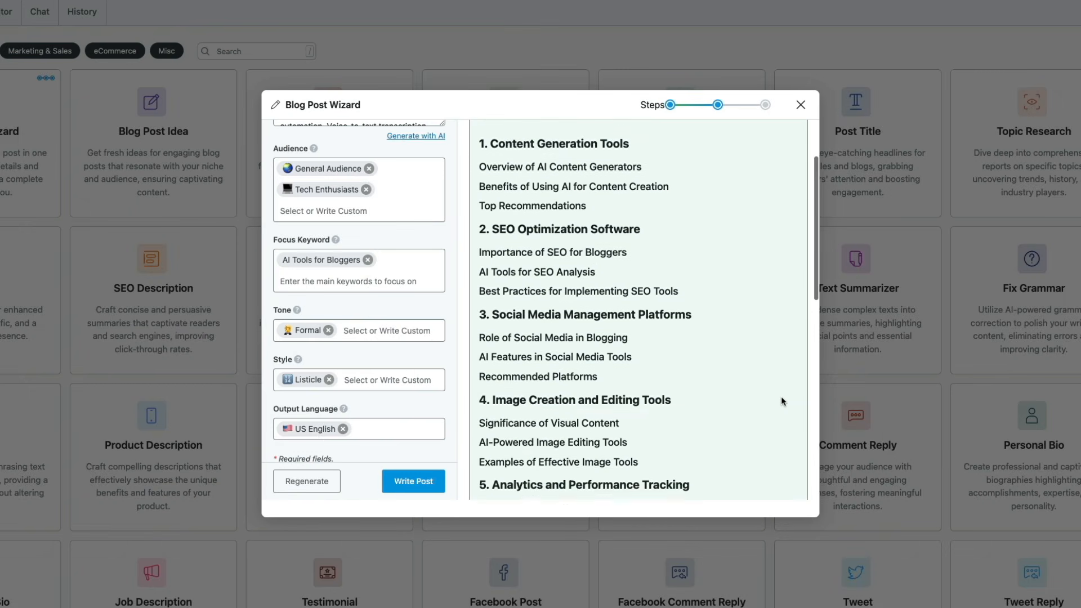
scroll(781, 396, down, 6)
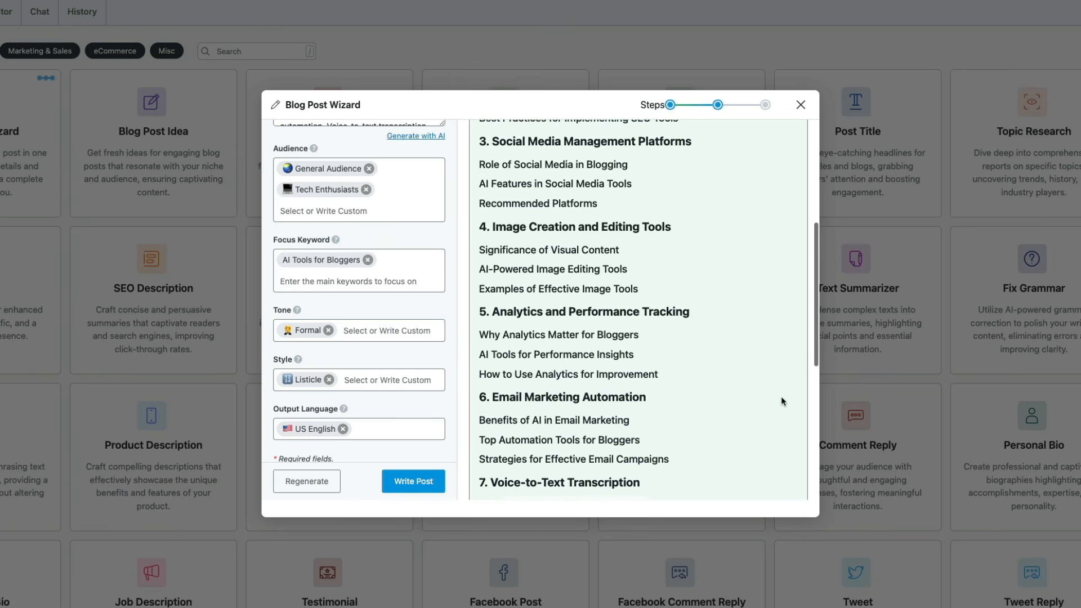
scroll(781, 399, down, 7)
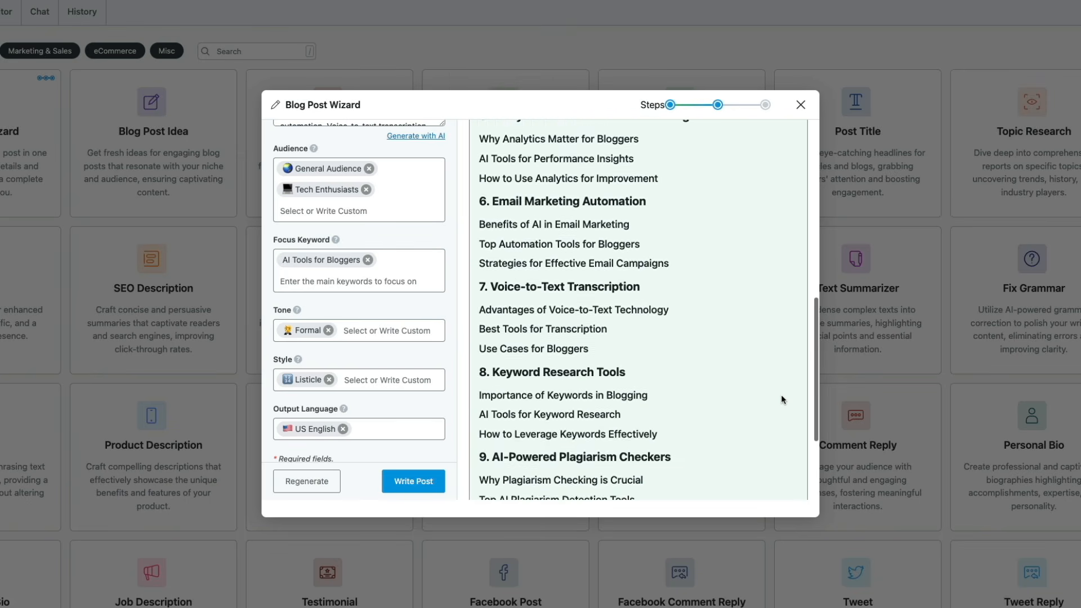
scroll(781, 398, down, 5)
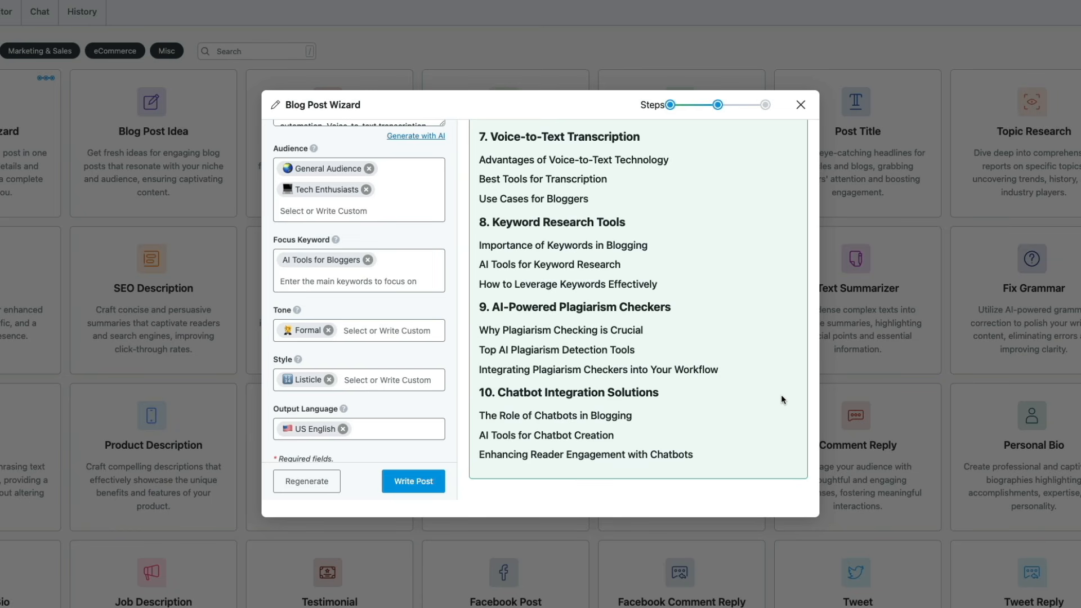
scroll(781, 397, up, 16)
scroll(781, 396, up, 5)
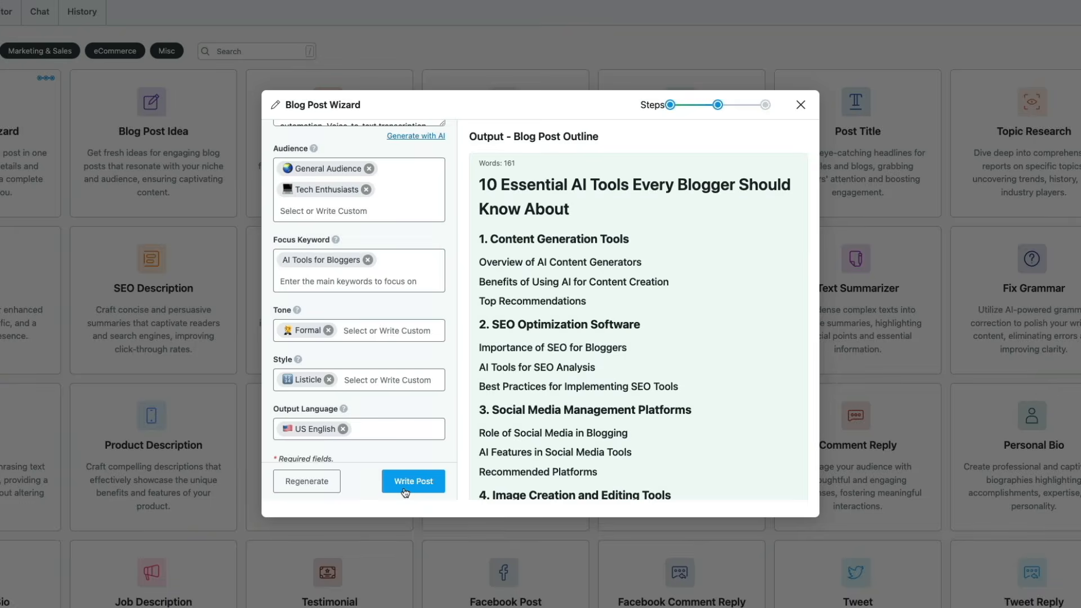
click(404, 491)
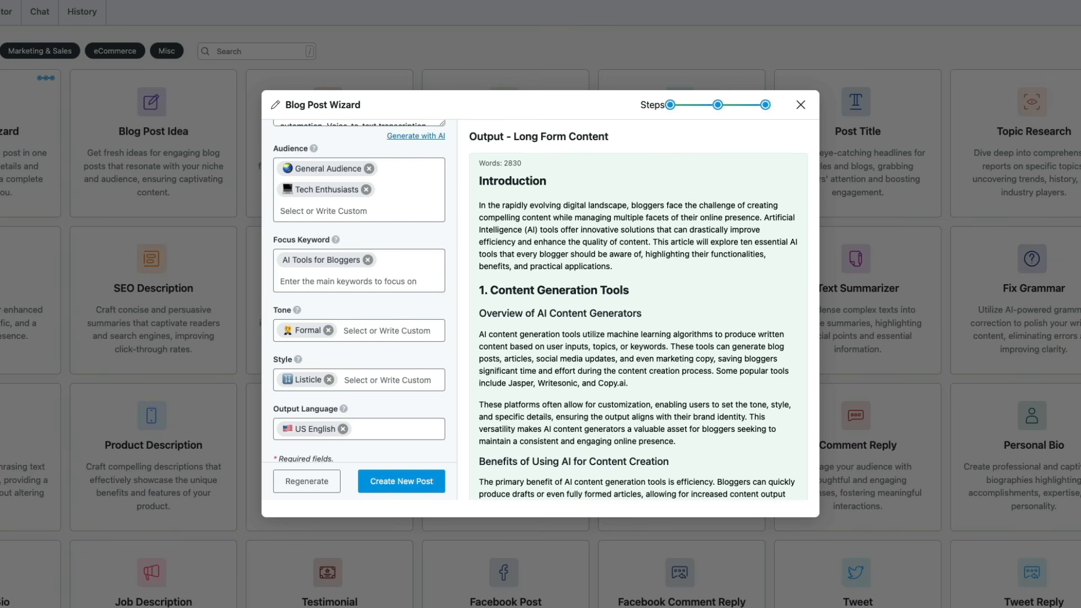
Step: Read through the generated long-form post, from the introduction and tool sections to the conclusion and FAQs
mouse_move(765, 282)
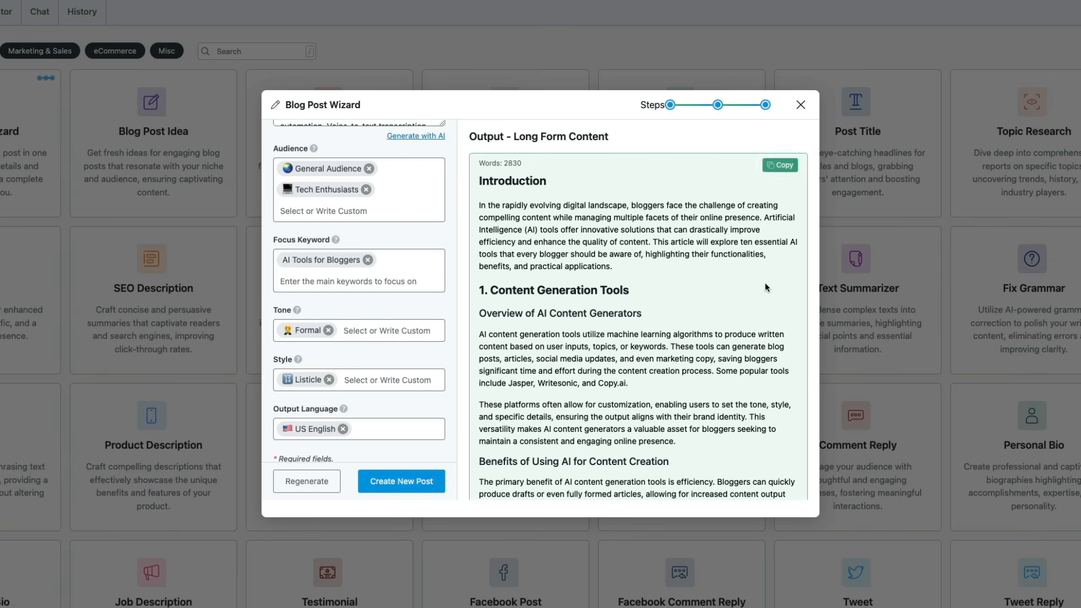
scroll(739, 284, down, 5)
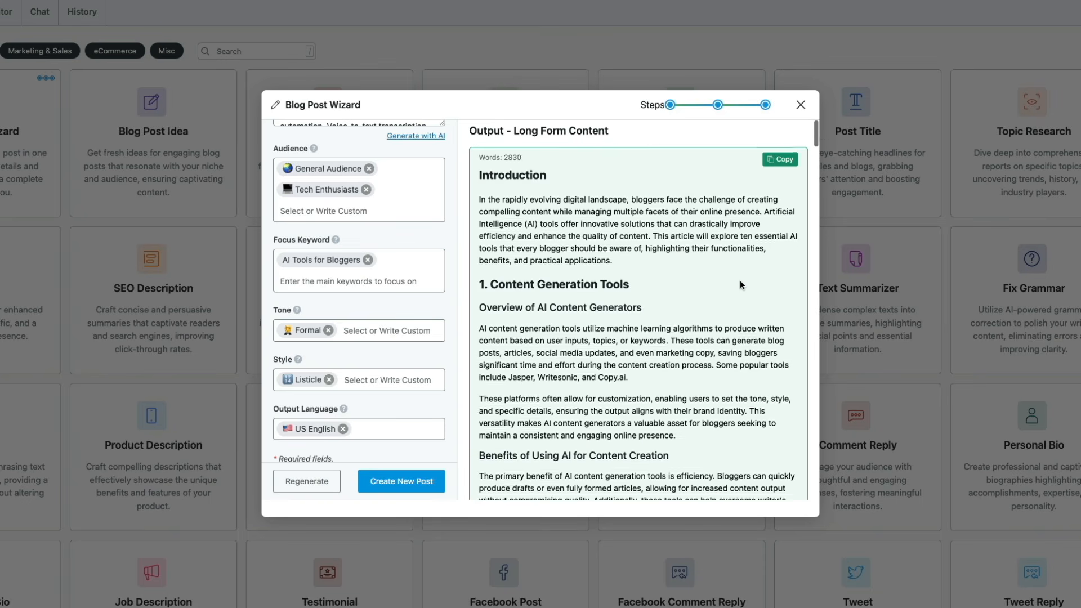
scroll(740, 281, down, 6)
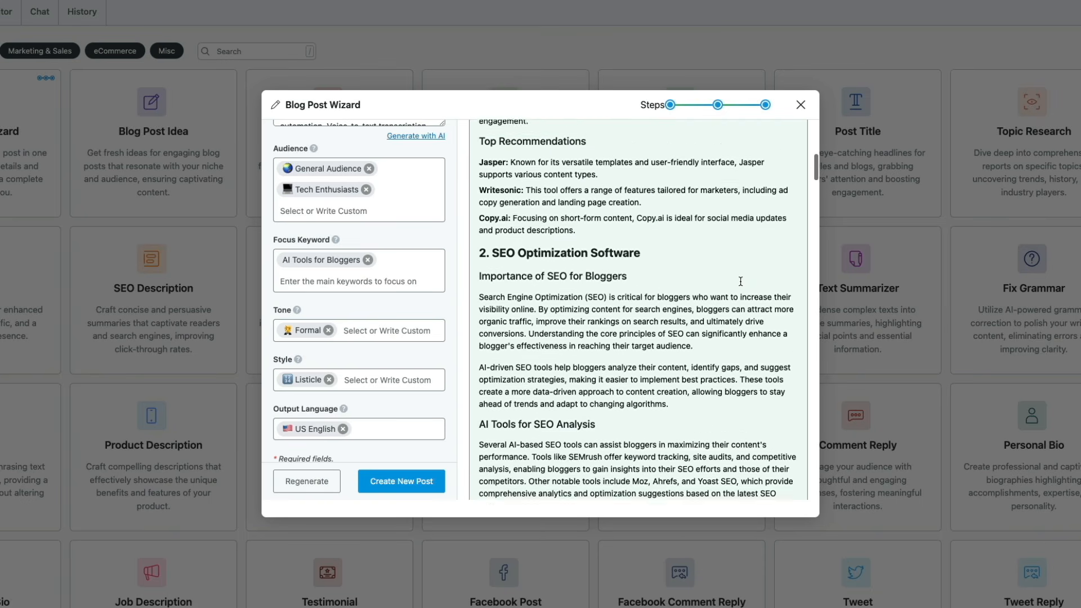
scroll(740, 281, down, 5)
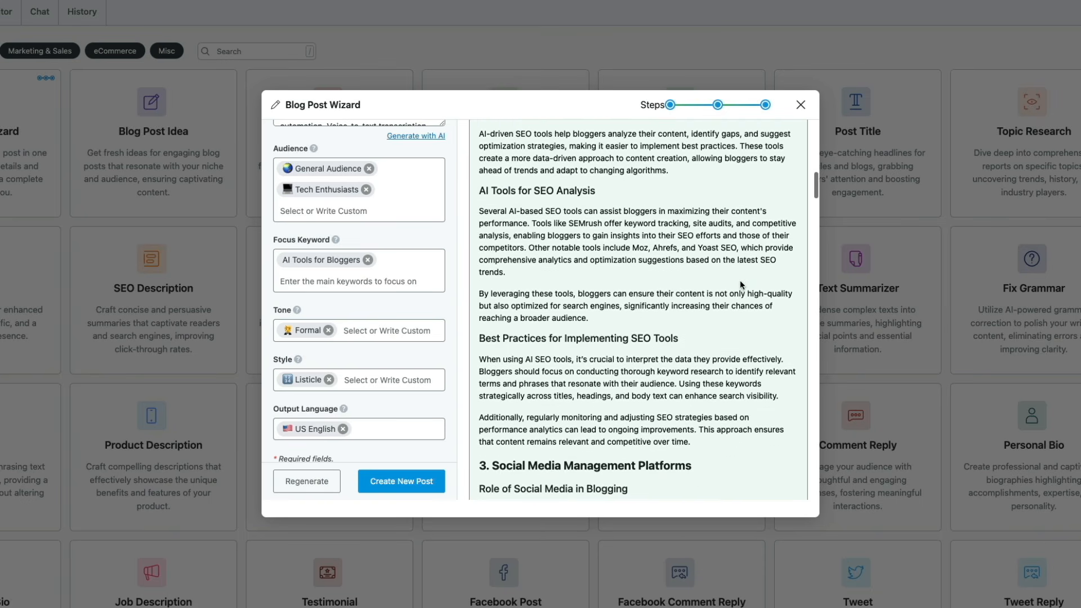
scroll(741, 282, down, 5)
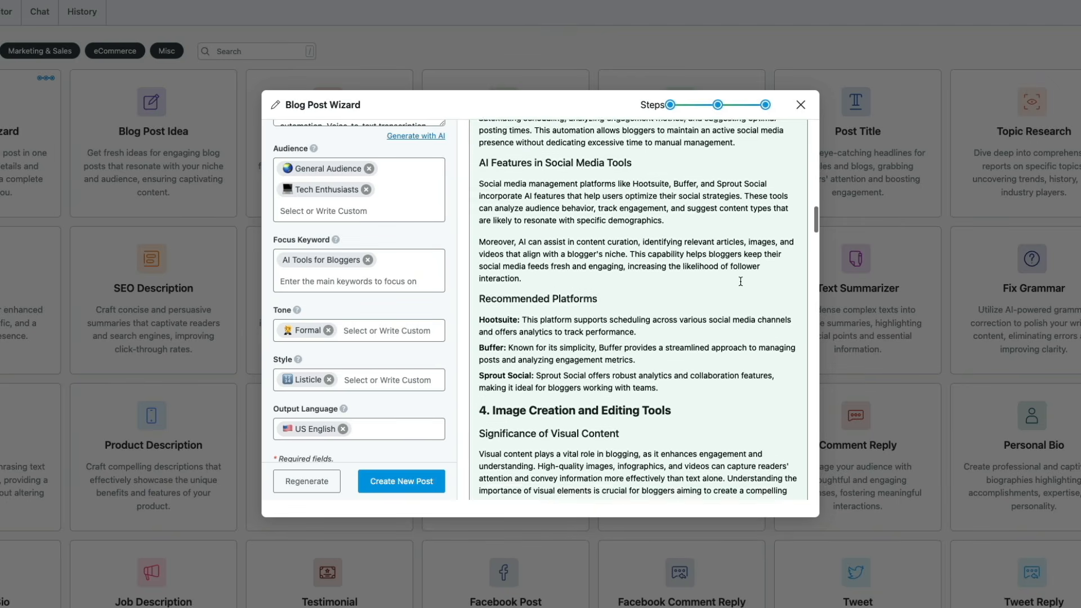
scroll(740, 282, down, 5)
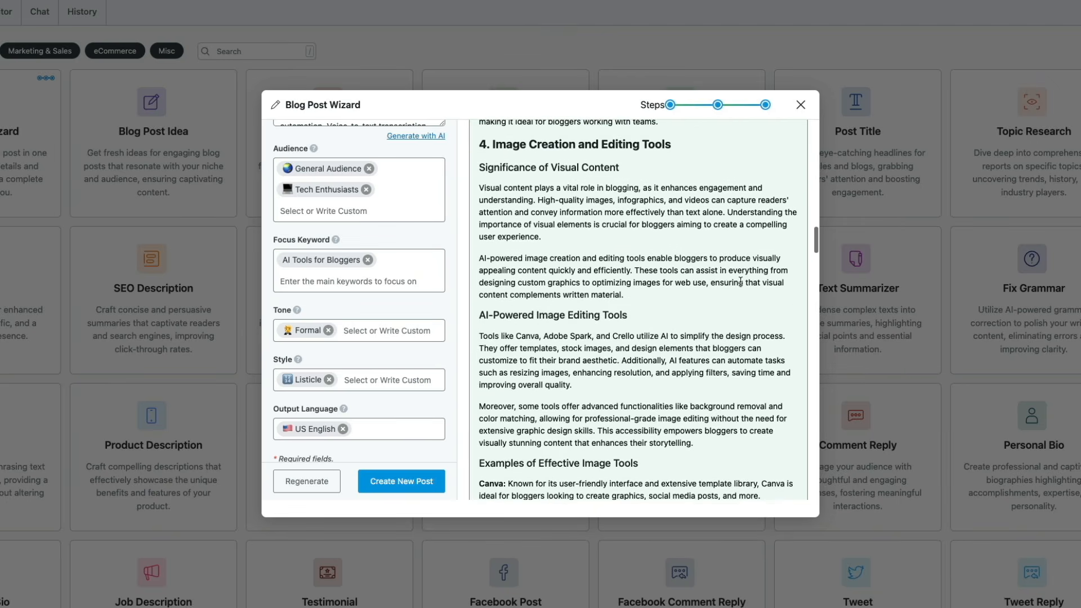
scroll(740, 279, down, 5)
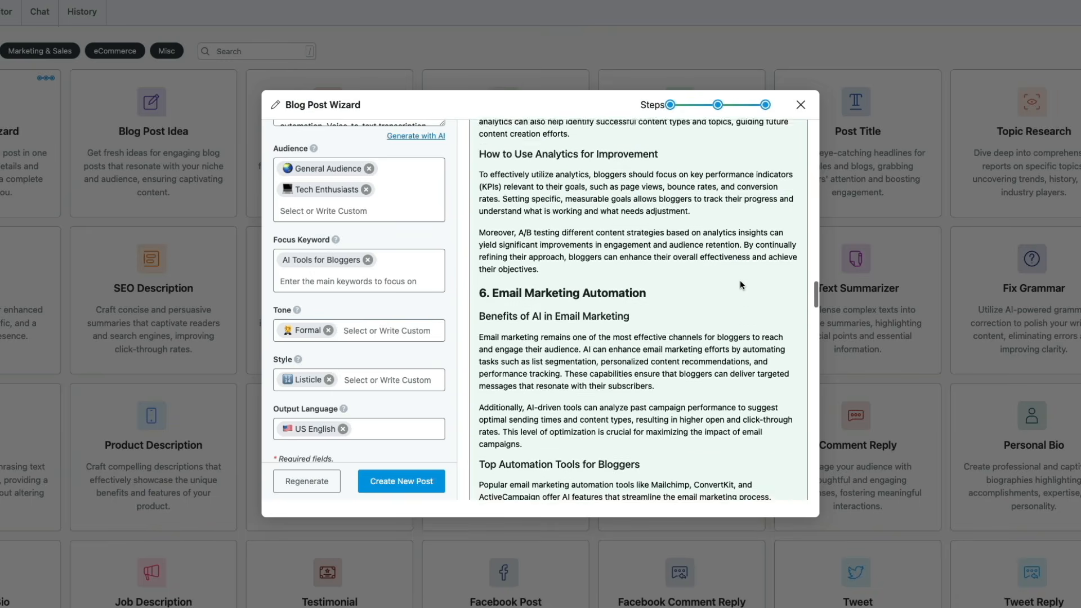
scroll(739, 282, down, 5)
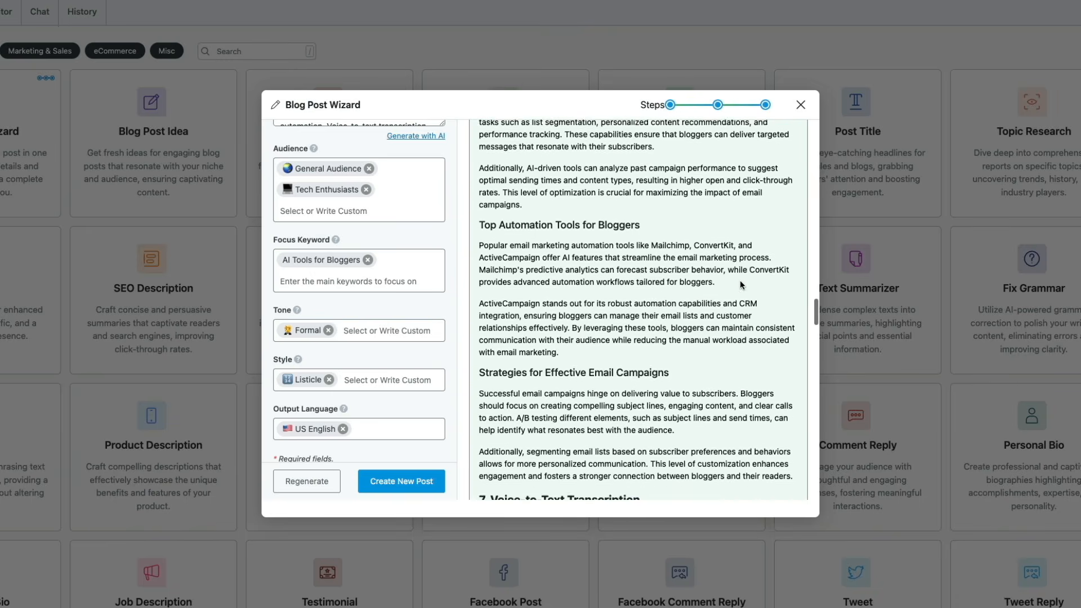
scroll(740, 282, down, 5)
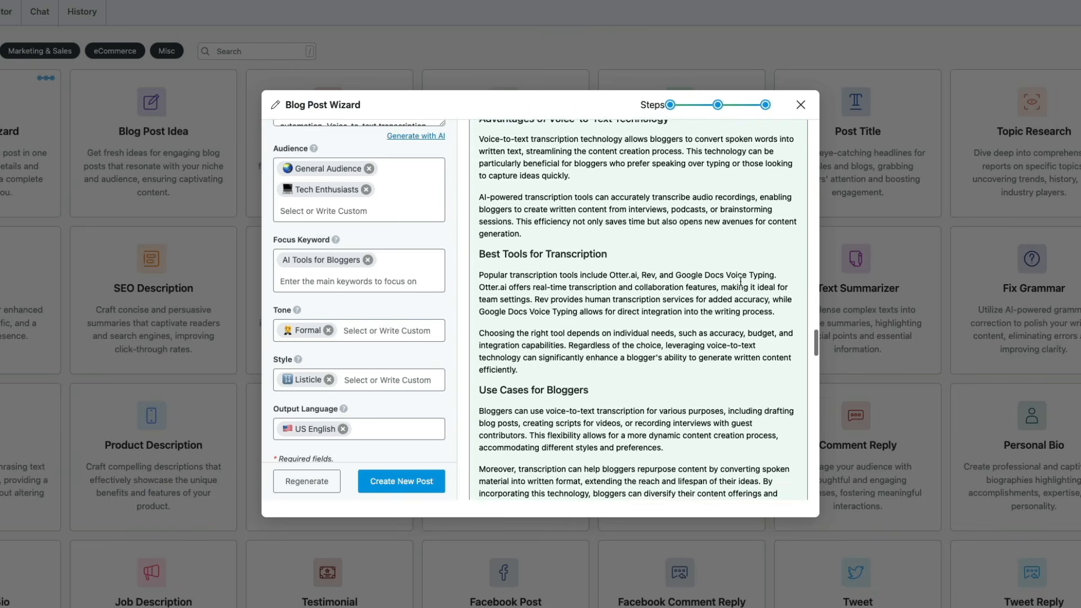
scroll(740, 281, down, 5)
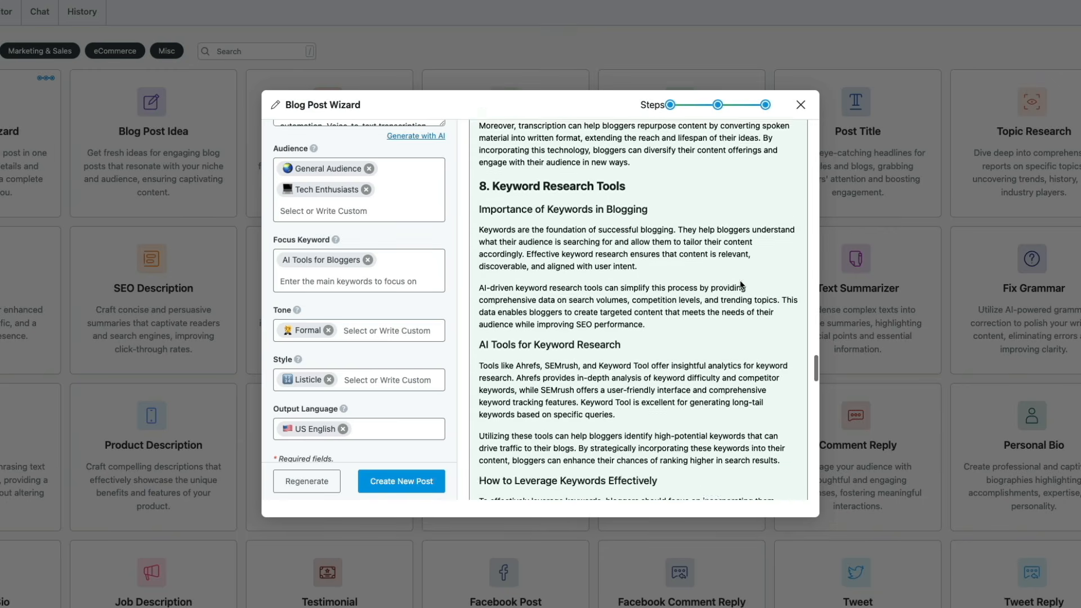
scroll(741, 281, down, 5)
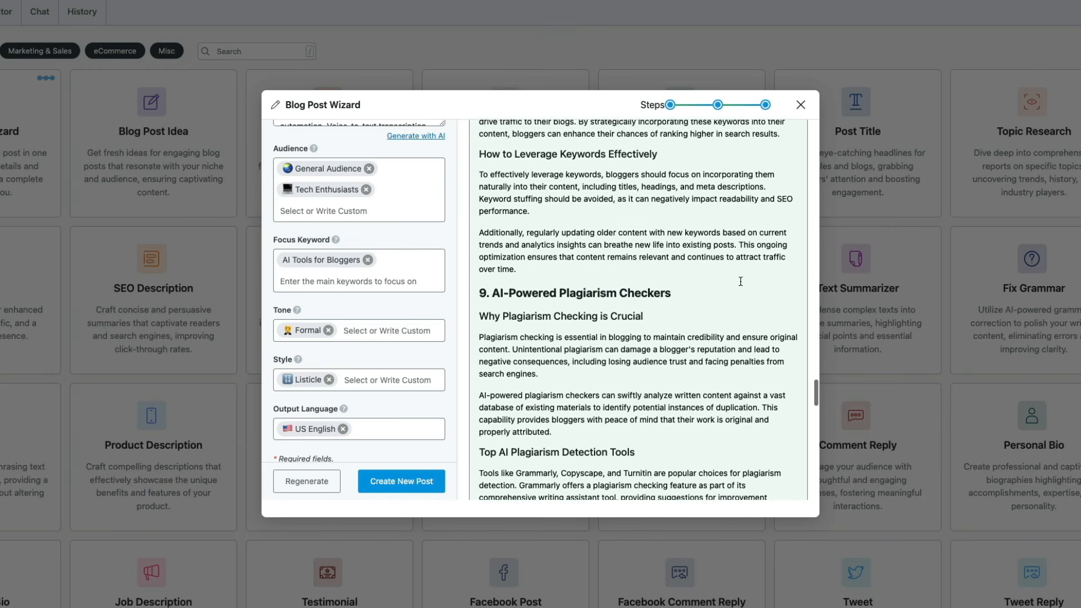
scroll(740, 280, down, 10)
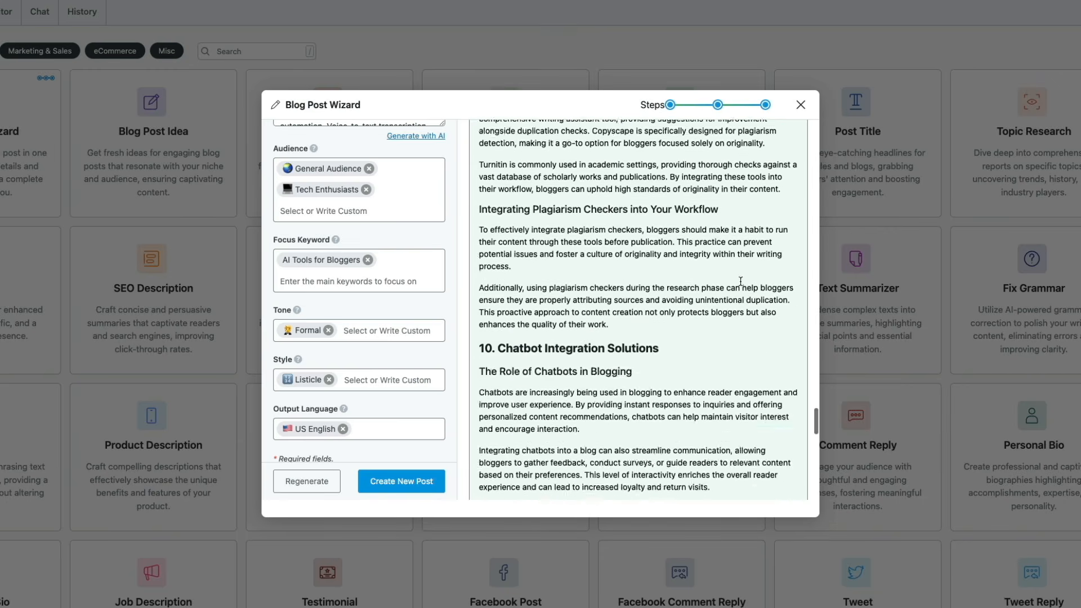
scroll(740, 281, down, 6)
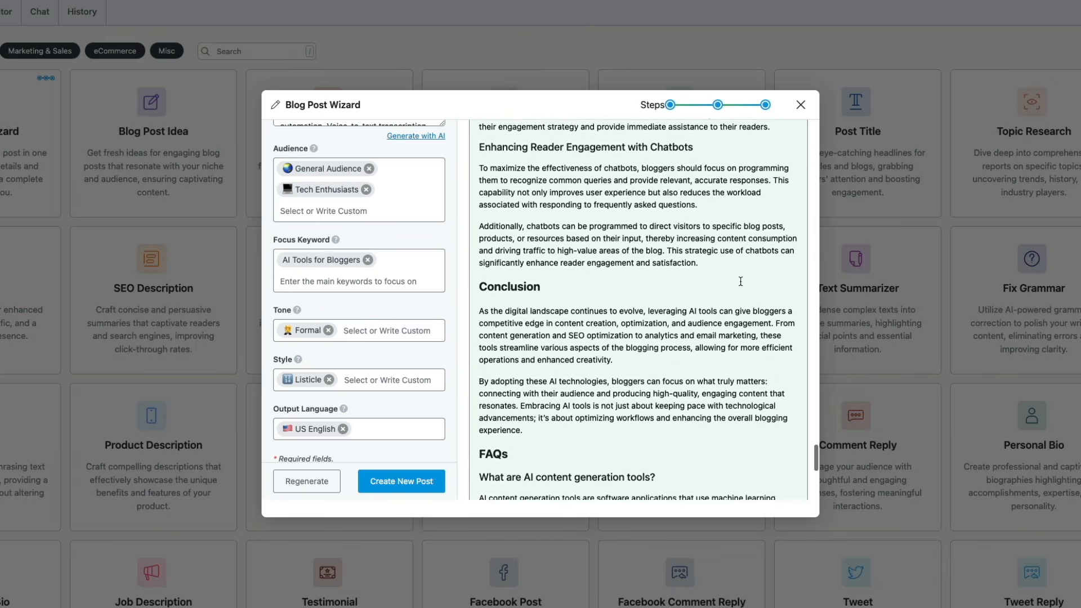
scroll(740, 285, down, 4)
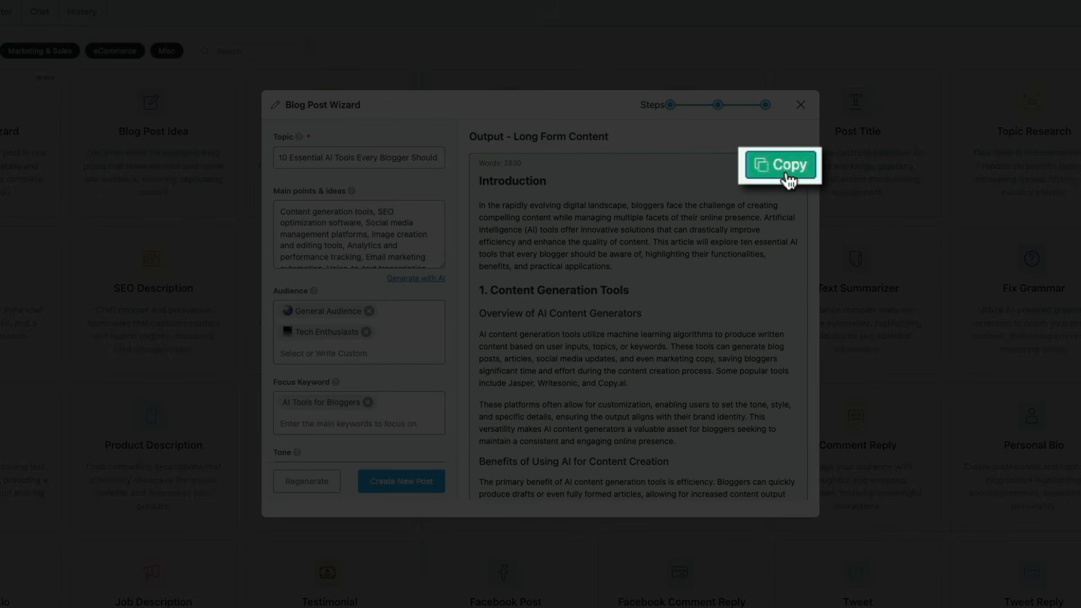
Step: Copy the generated article and start a new post titled "10 Essential AI Tools Every Blogger Should Know About"
click(782, 170)
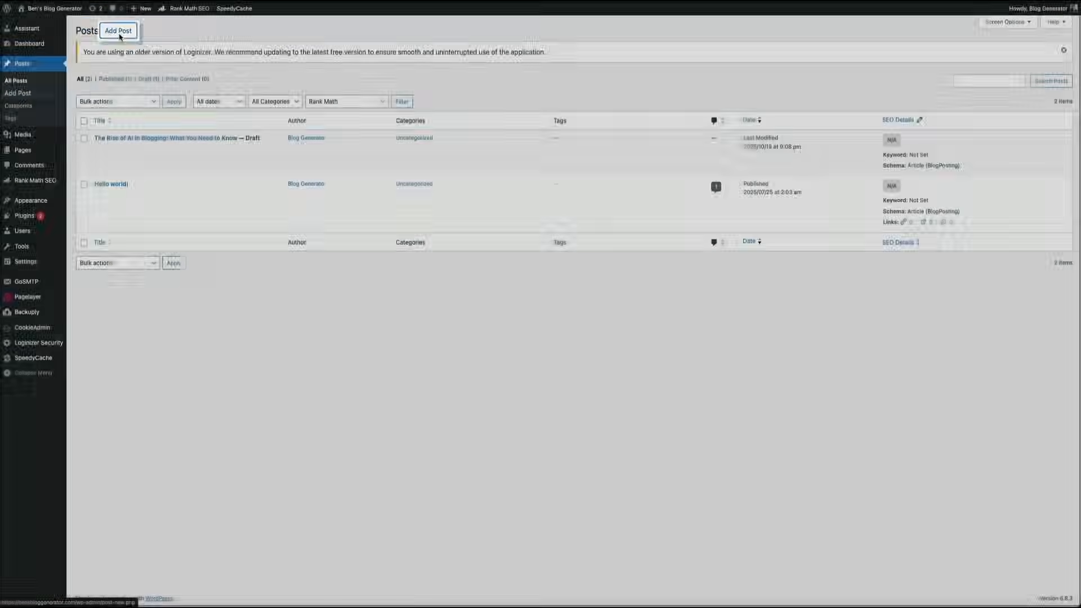
click(119, 33)
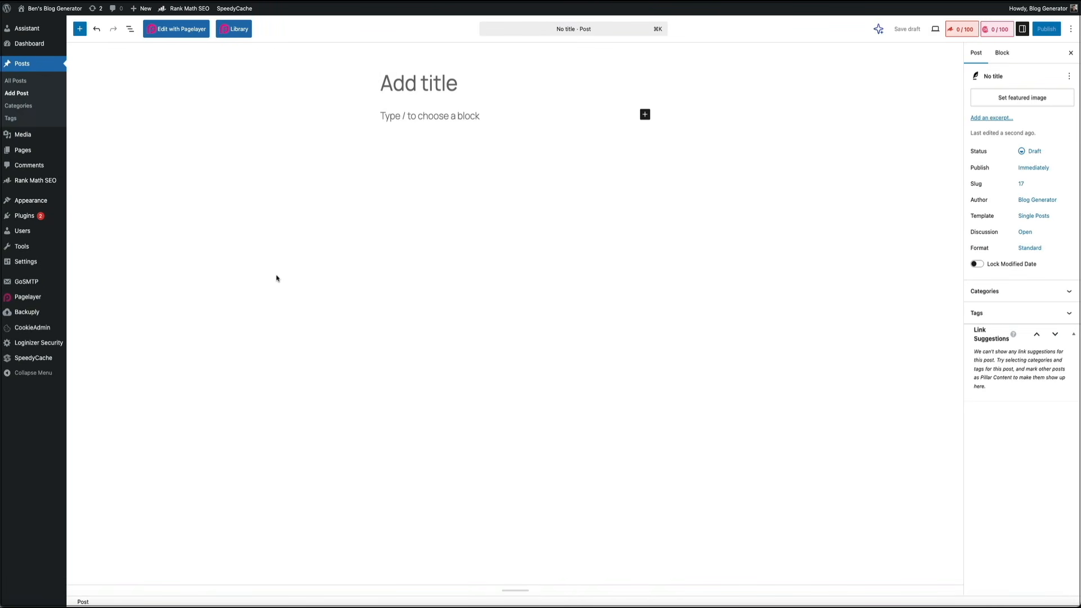
text(10 Essential AI Tools Every Blogger Should Kno)
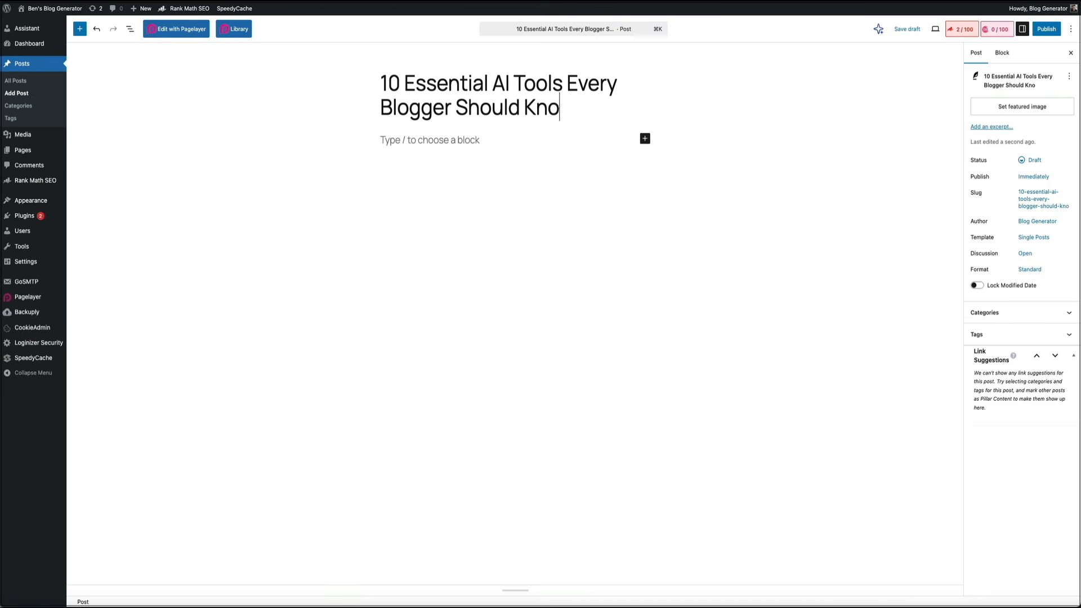
text(w About)
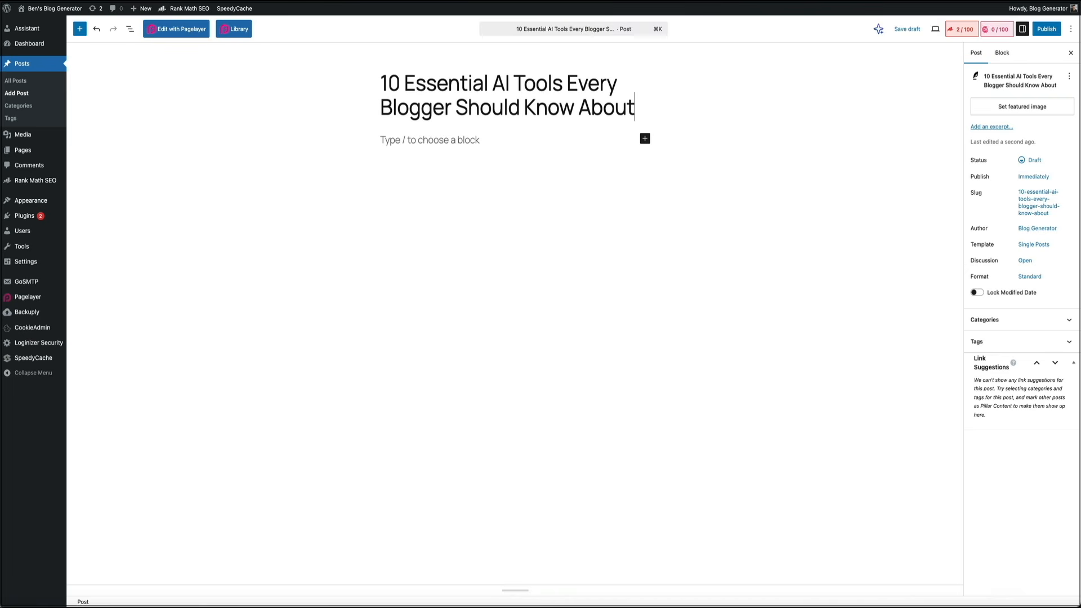
Step: Paste the copied article into the post body and review it from the FAQs back up to the introduction
click(405, 140)
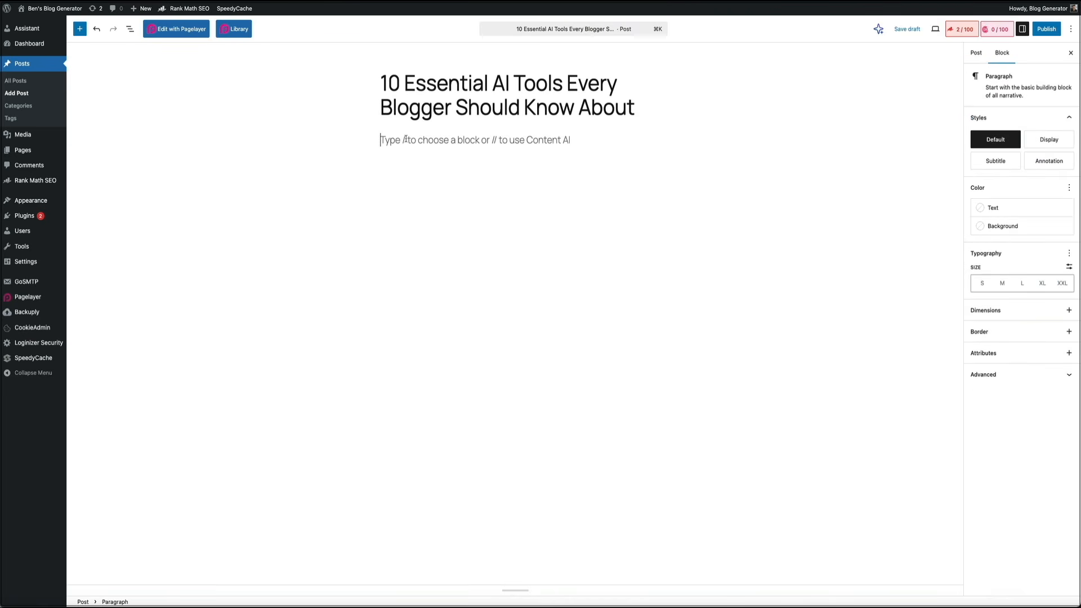
key(super+v)
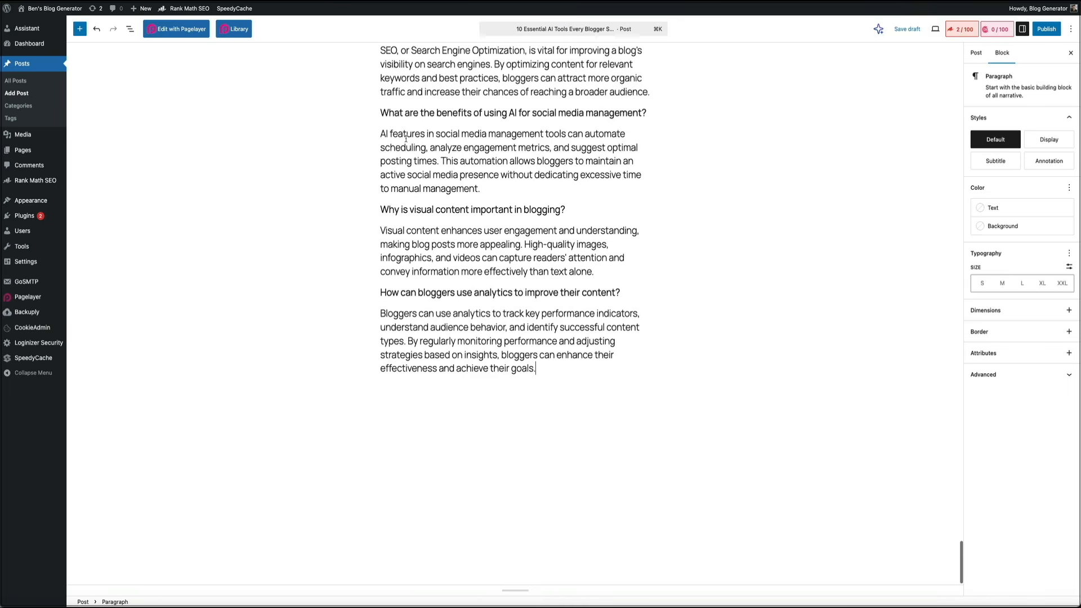
scroll(670, 325, up, 20)
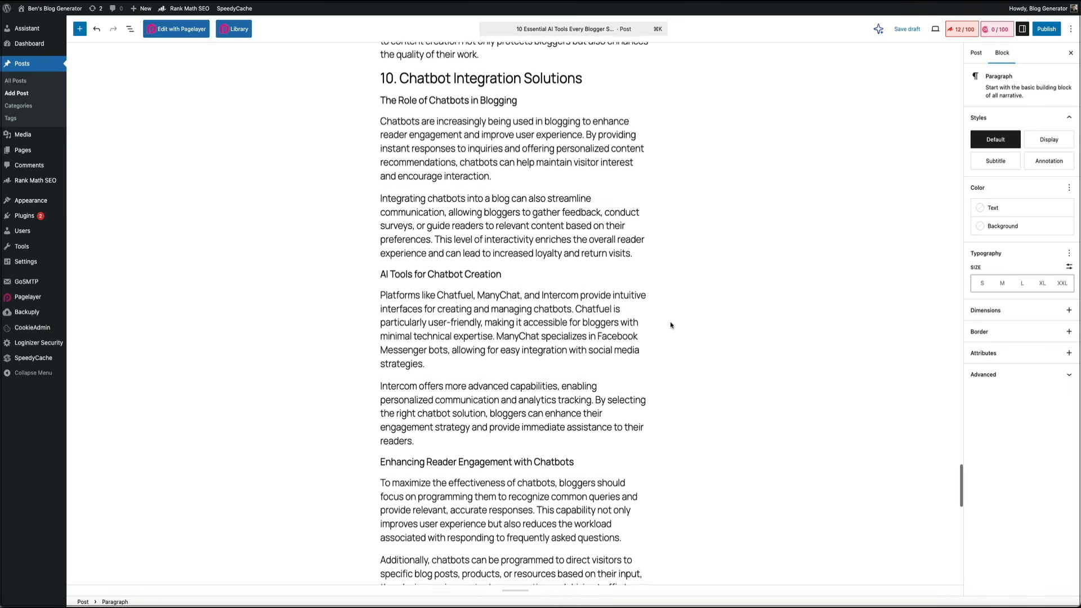
scroll(670, 324, up, 20)
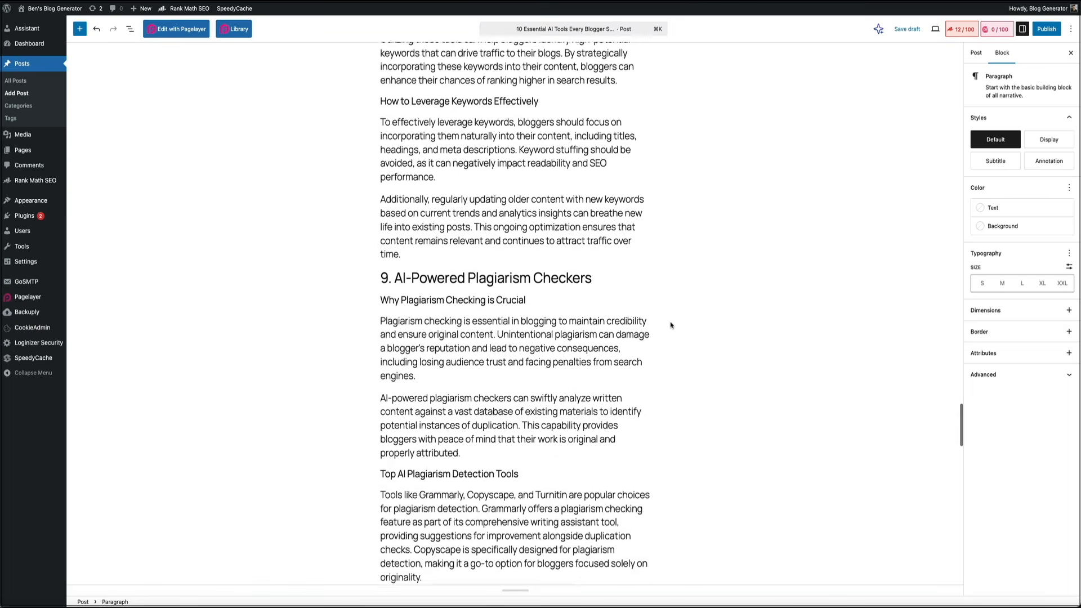
scroll(670, 325, up, 20)
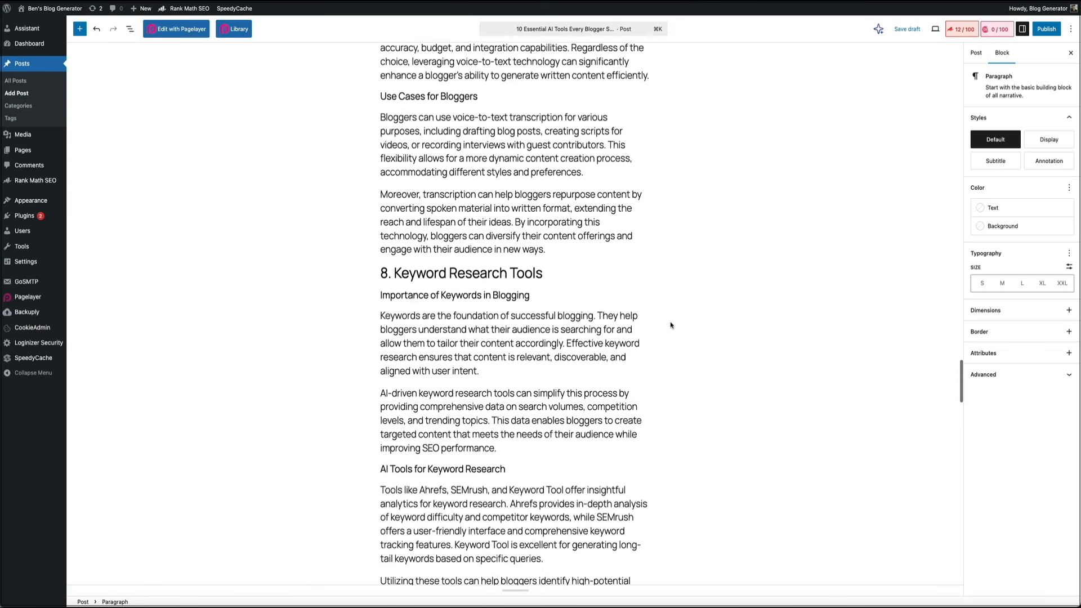
scroll(670, 324, up, 15)
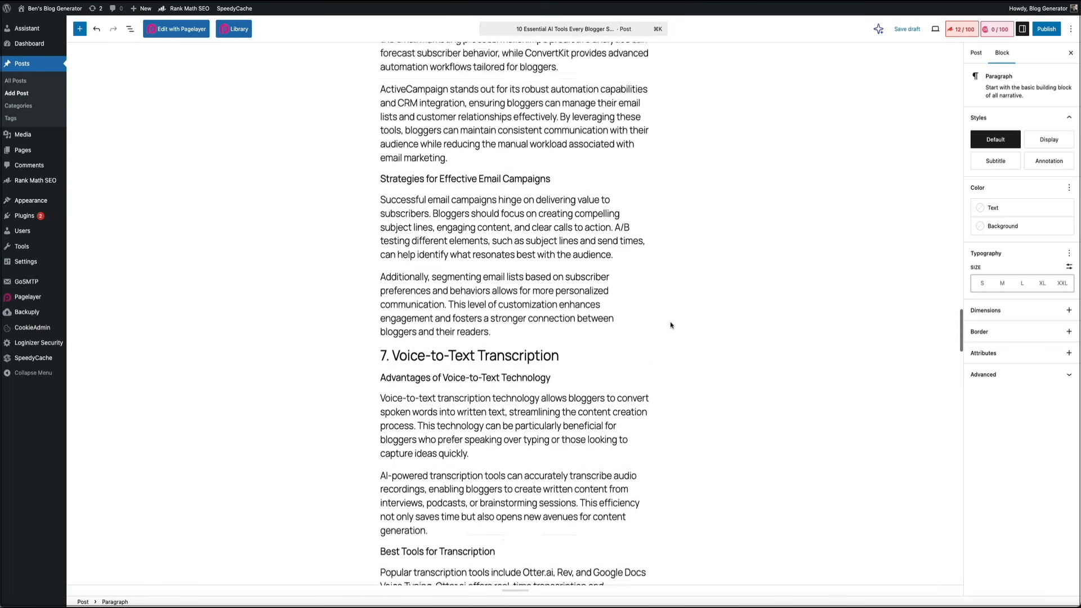
scroll(670, 325, up, 10)
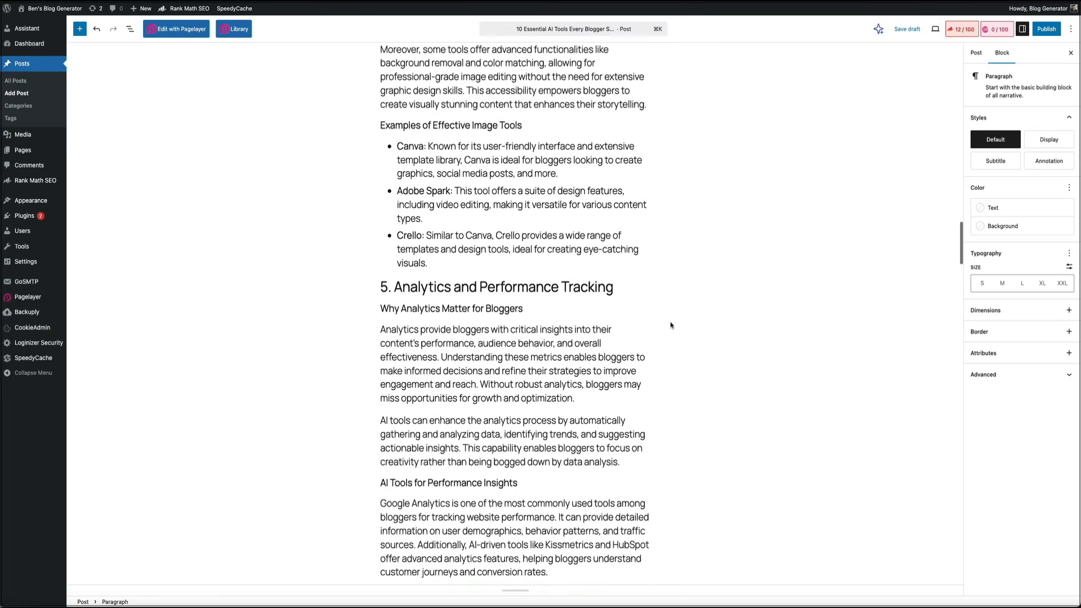
scroll(668, 323, up, 15)
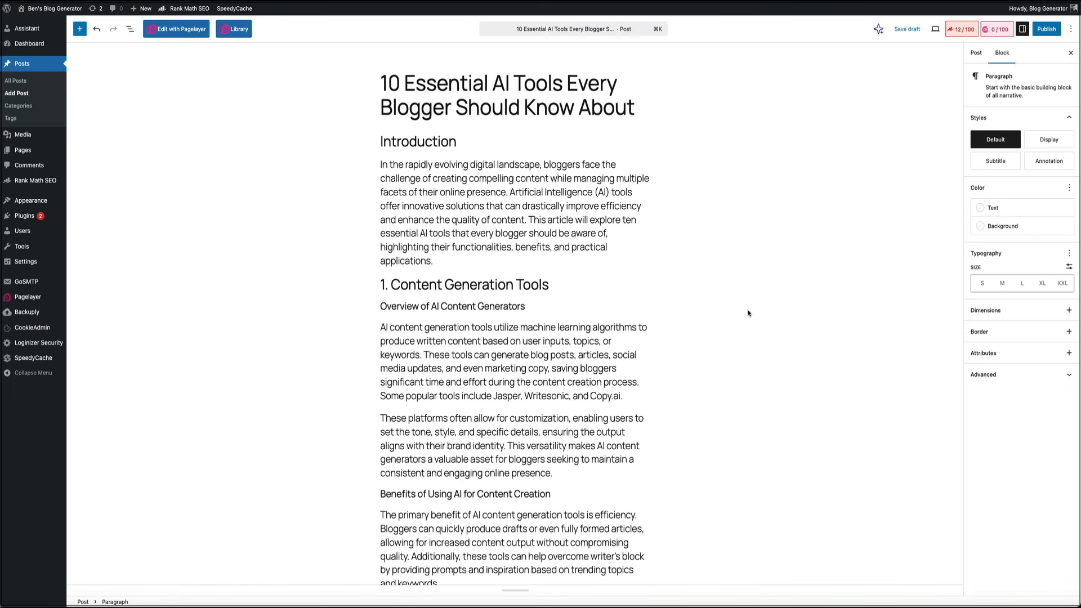
click(721, 371)
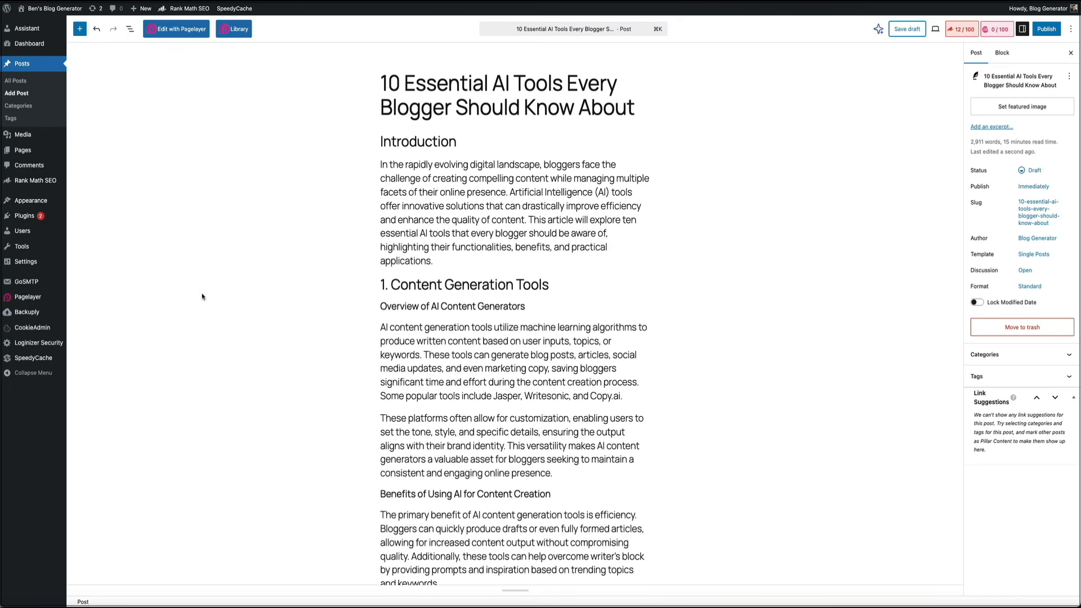
Step: Open Content AI's Content Editor and start the Blog Post Wizard from its AI tools
mouse_move(58, 184)
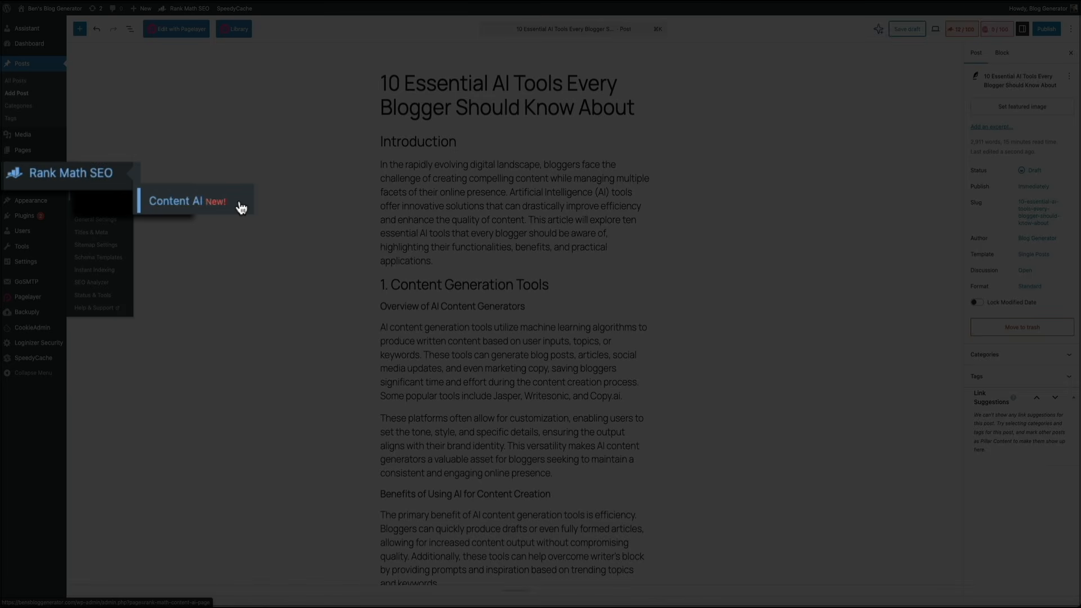
click(159, 195)
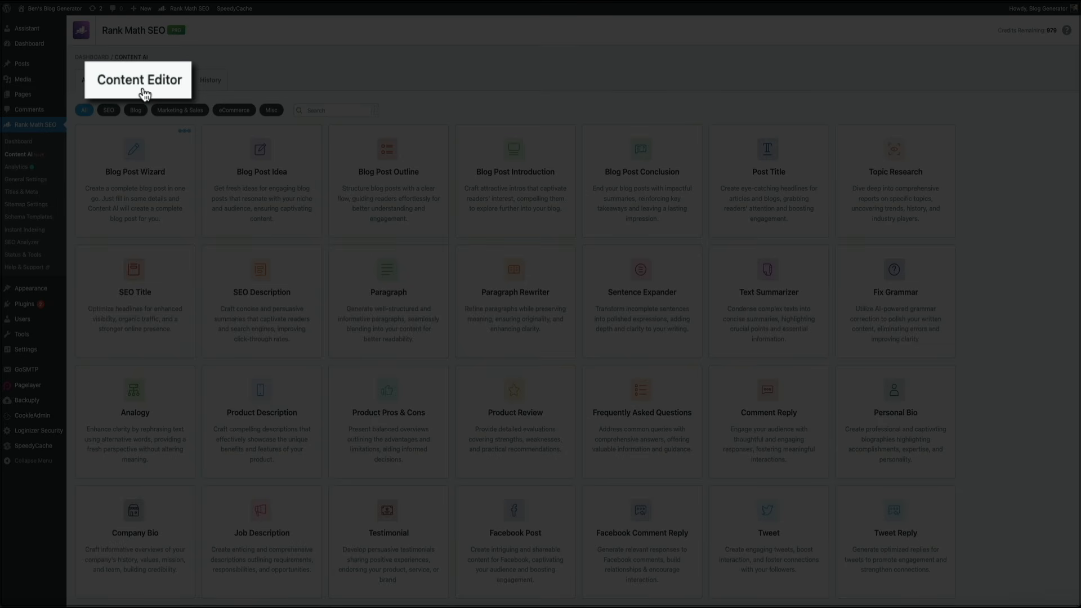
click(141, 84)
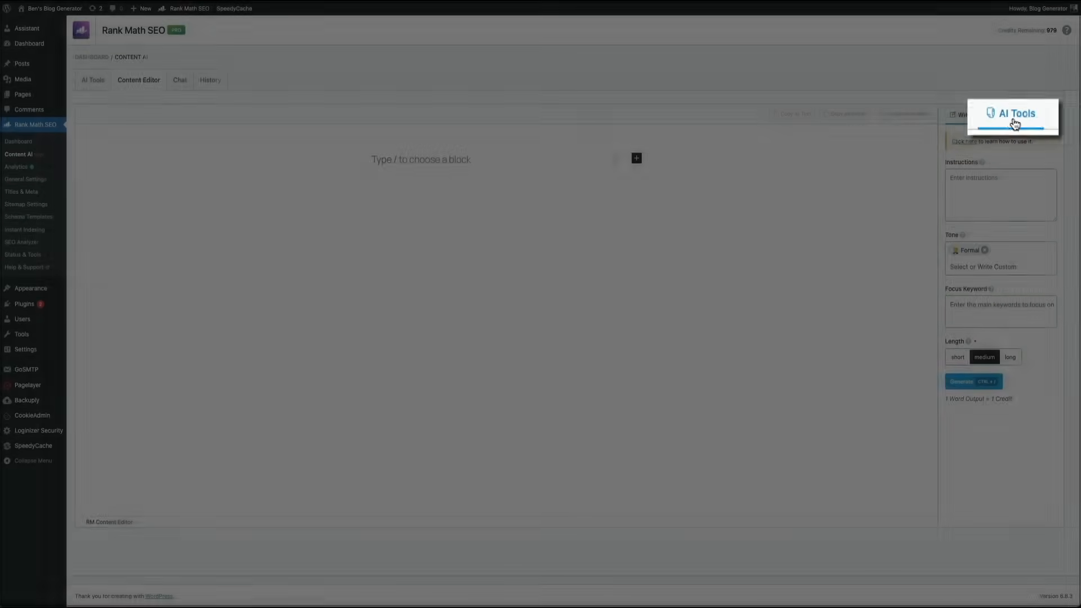
click(1014, 118)
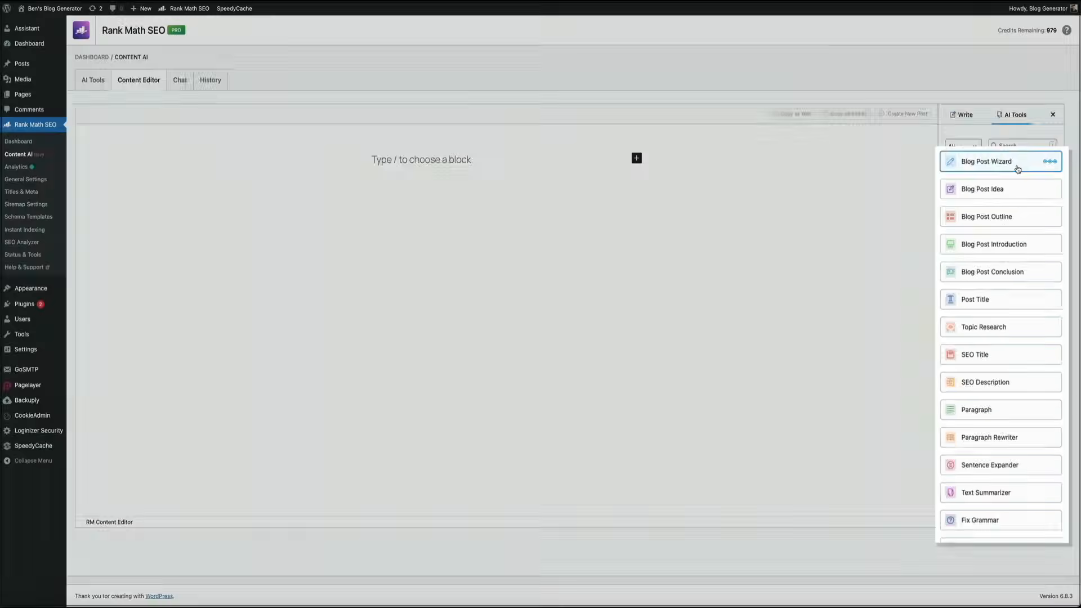
click(1013, 168)
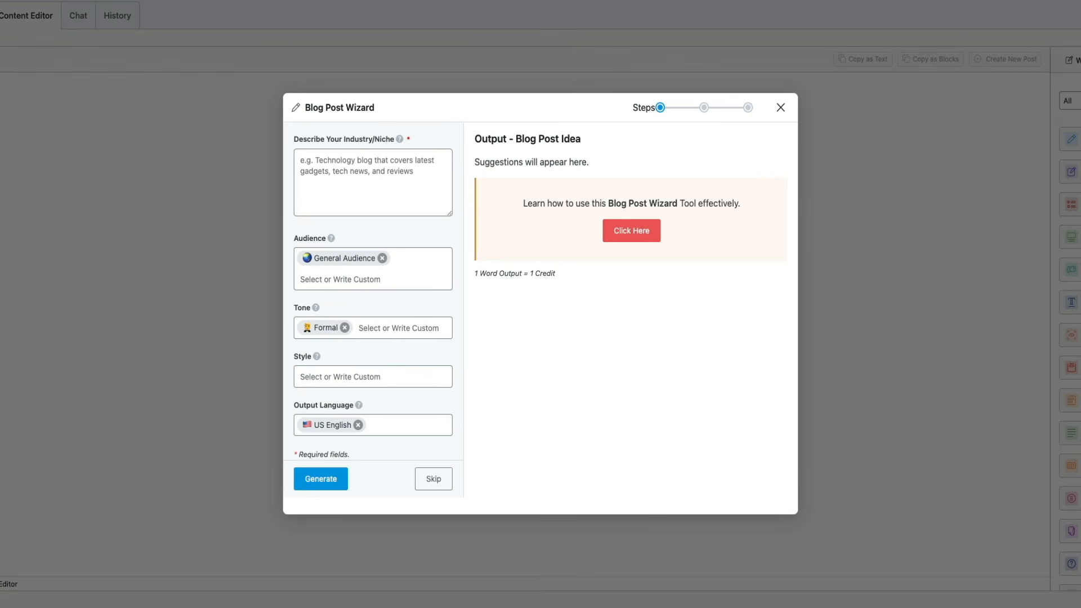
Step: Generate post ideas for the niche "AI Tools for WordPress Bloggers", adding the Tech Enthusiasts audience and Research-based style
click(336, 164)
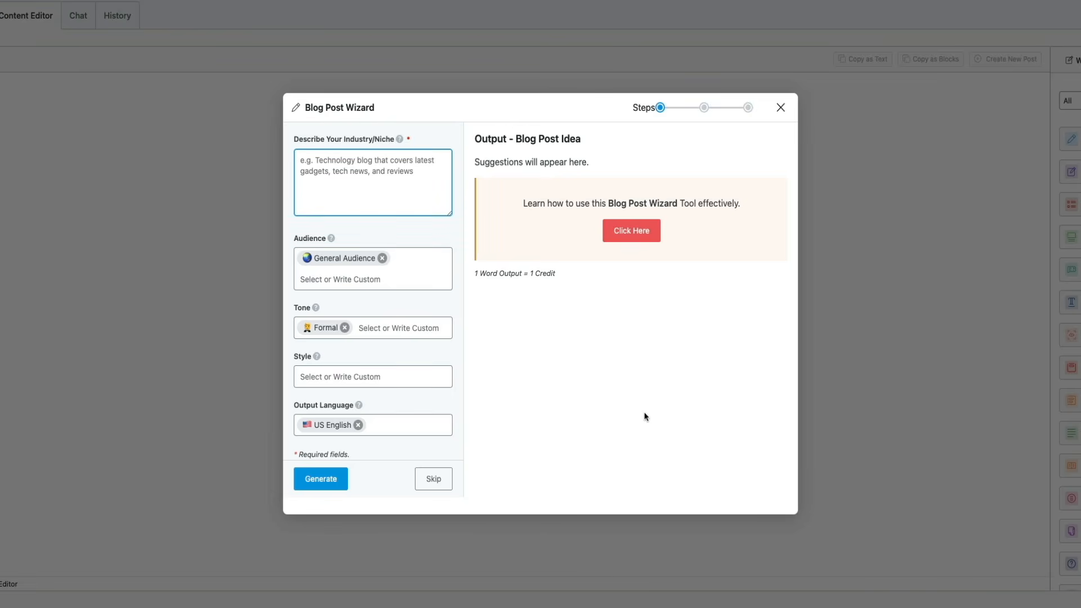
text(AI Tools for WordPress Bloggers)
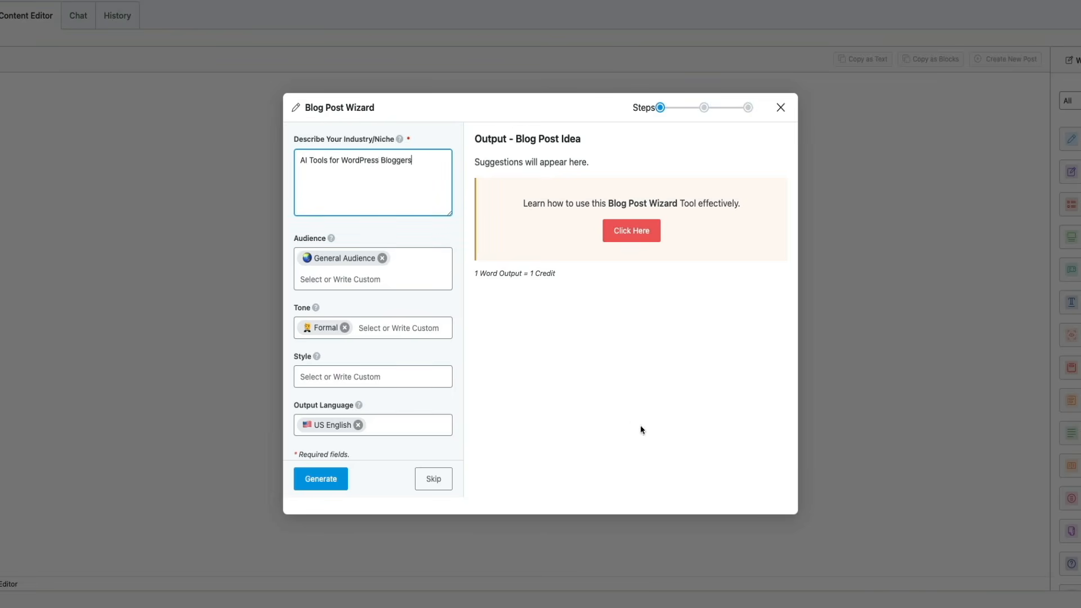
click(349, 279)
click(350, 309)
click(370, 392)
scroll(365, 436, down, 2)
click(344, 538)
click(319, 487)
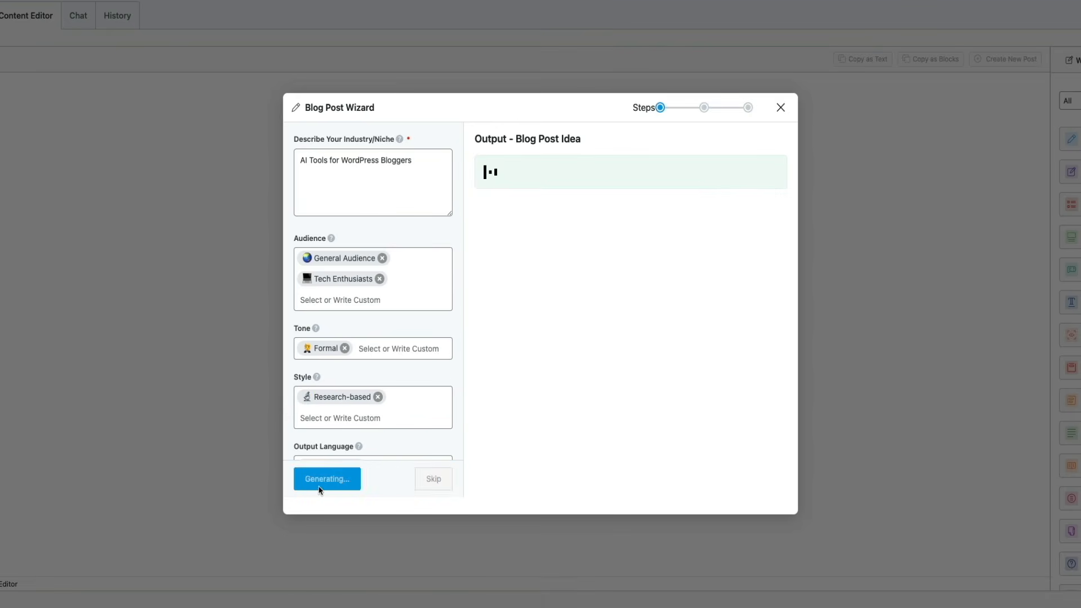
Step: Generate the main points with AI, enter "AI Tools Enhancing WordPress" as the focus keyword, and generate the post outline
click(424, 481)
click(424, 278)
click(329, 401)
text(AI Tools Enhancing WordPress)
scroll(330, 401, down, 3)
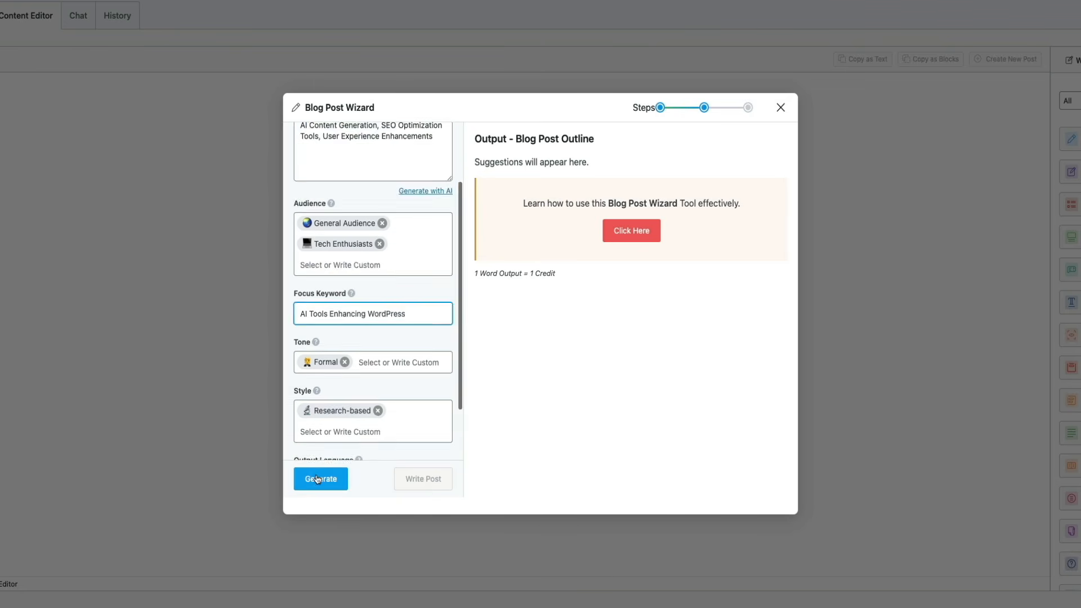
click(320, 479)
Step: Have the wizard write the full post from the outline and insert the result into the Content Editor
click(422, 479)
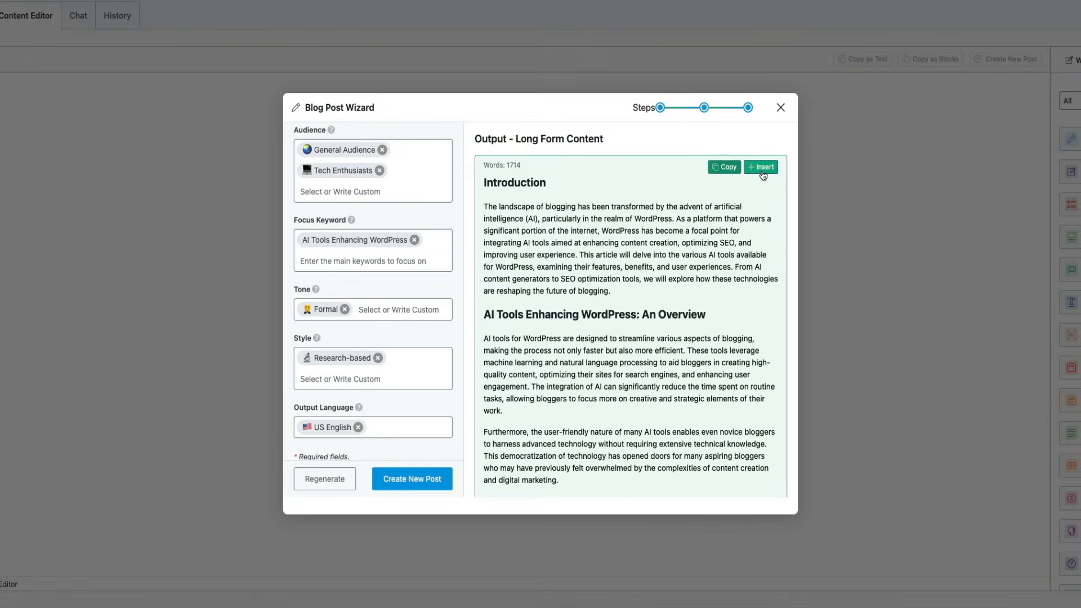
click(761, 167)
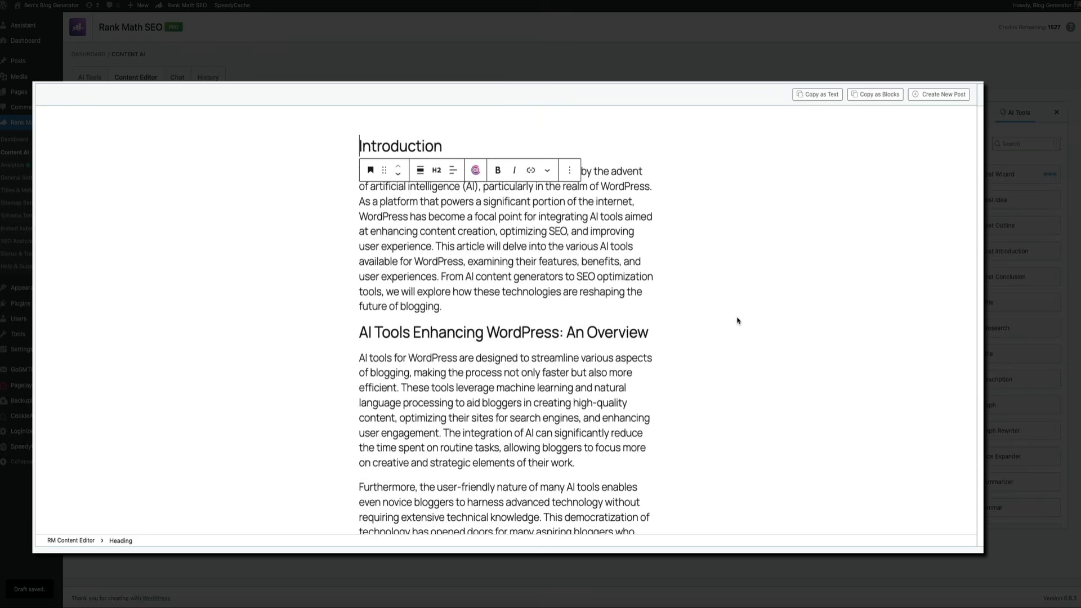
Step: Read through the inserted article and examine the Content AI actions offered for a paragraph under SEO Optimization Tools
scroll(720, 321, down, 10)
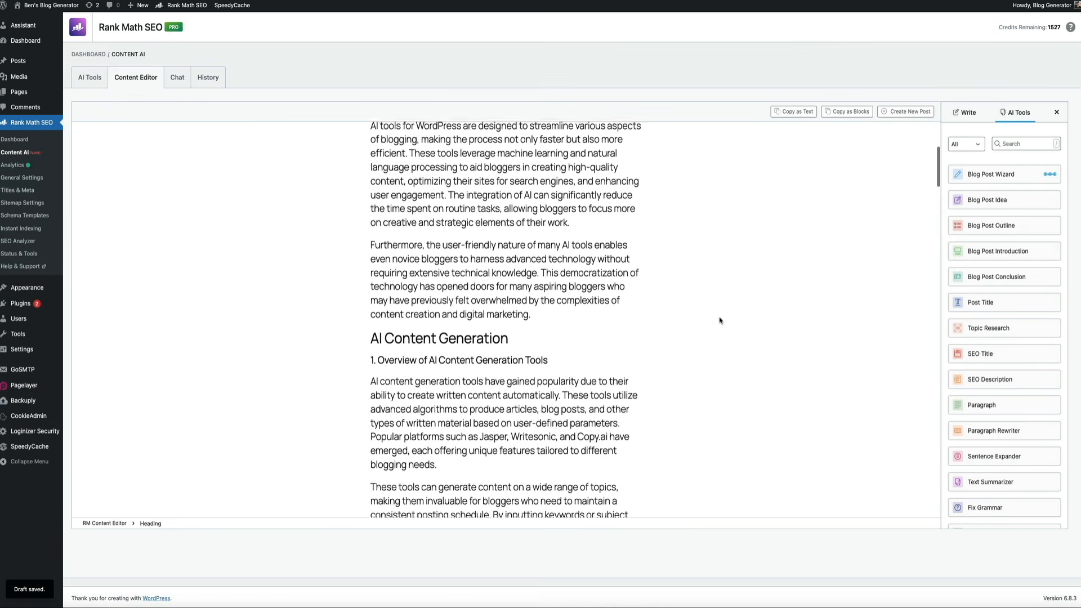
scroll(720, 320, down, 7)
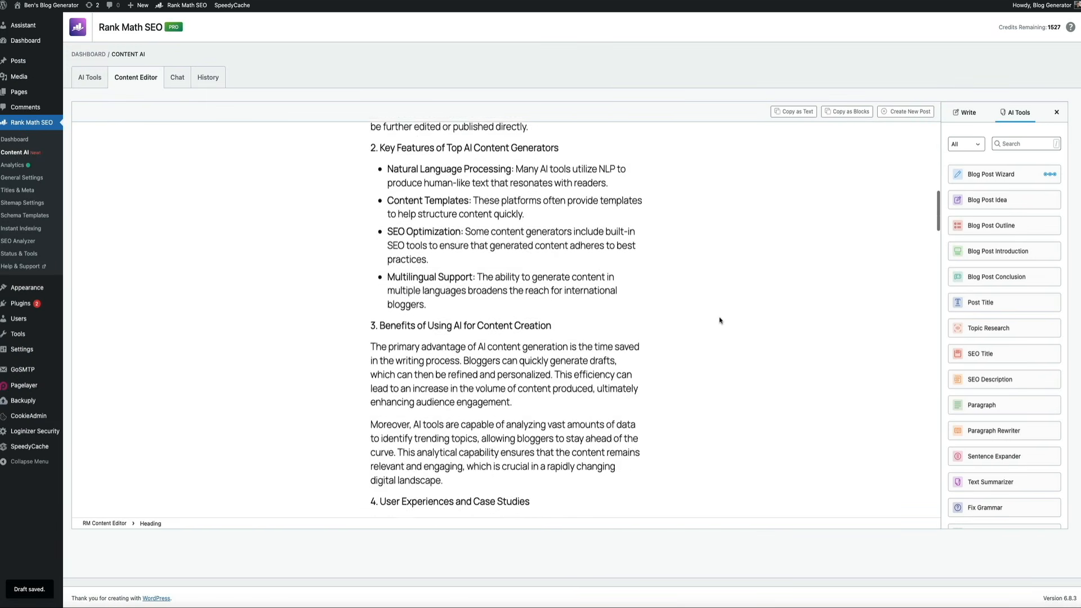
scroll(719, 320, down, 5)
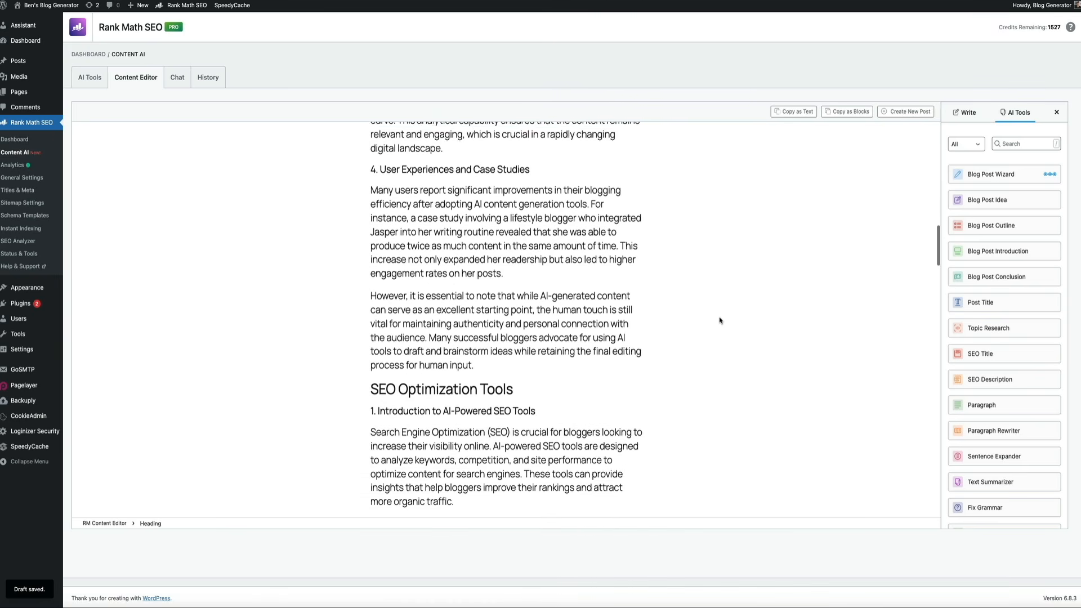
scroll(719, 321, down, 2)
click(459, 260)
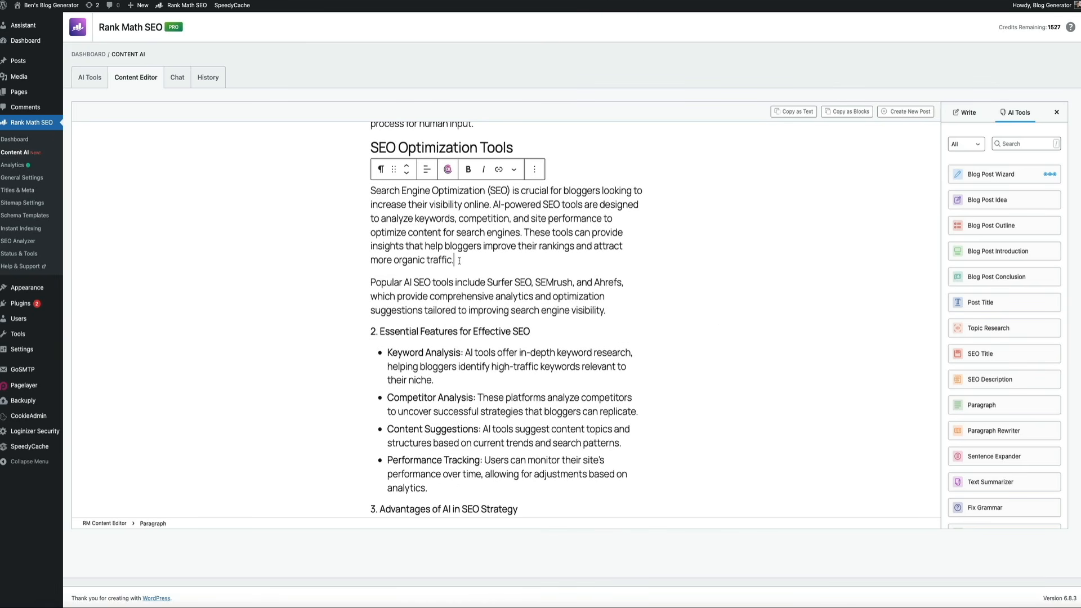
click(448, 169)
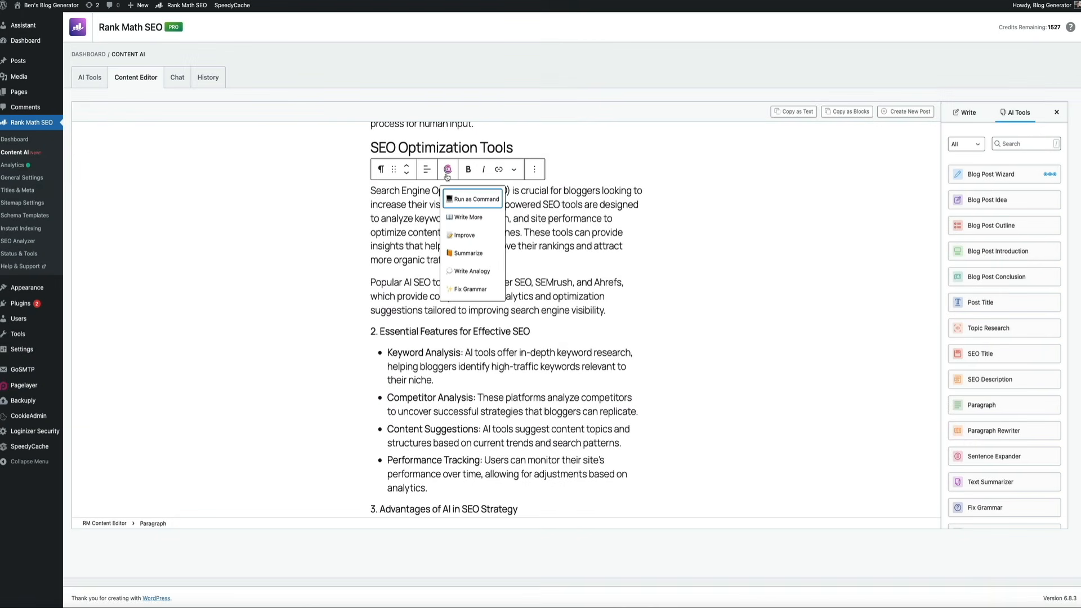
click(668, 237)
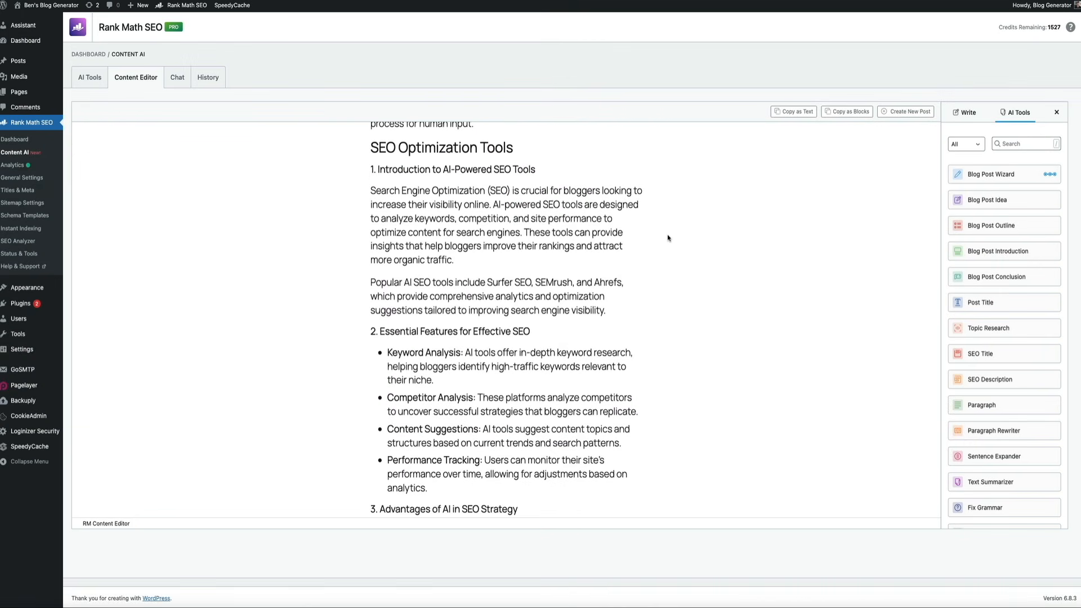
scroll(668, 238, down, 10)
scroll(668, 238, up, 5)
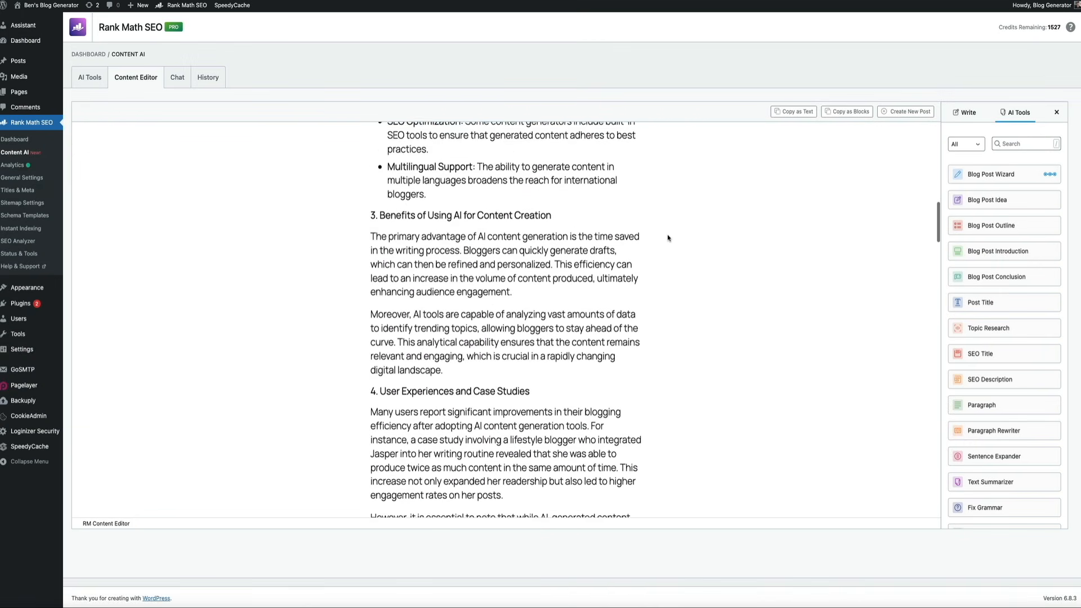
Step: Create a new WordPress post from the Content Editor's article and save it as a draft
scroll(668, 238, up, 8)
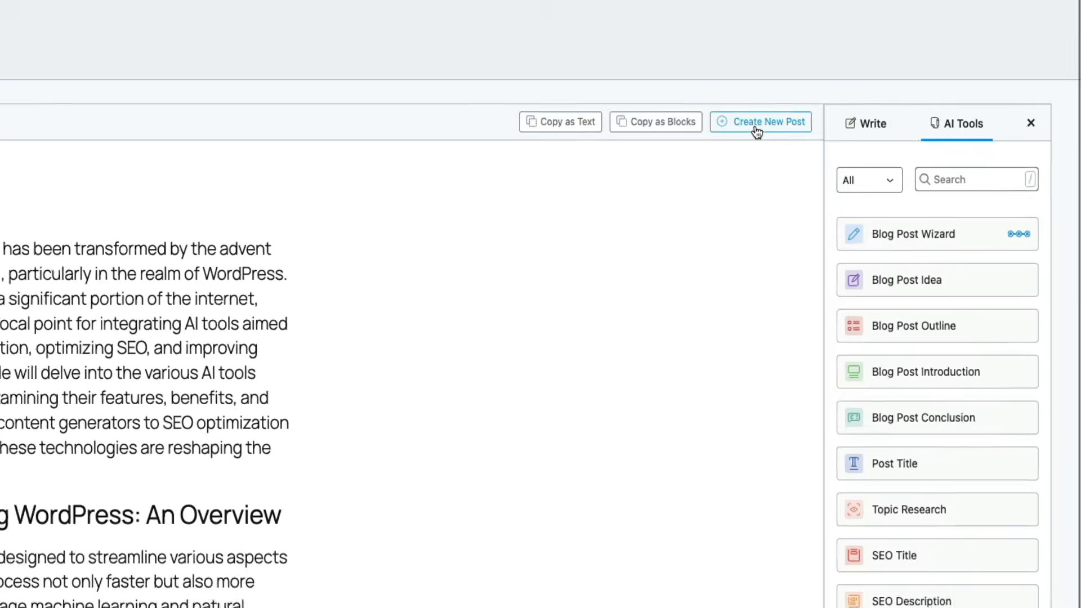
click(730, 141)
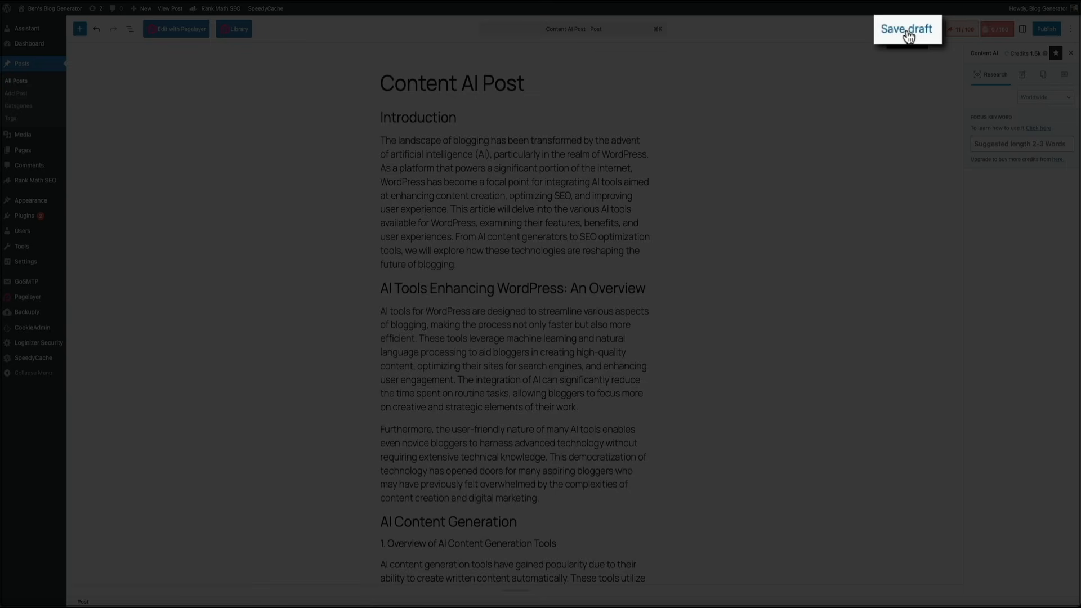
click(907, 30)
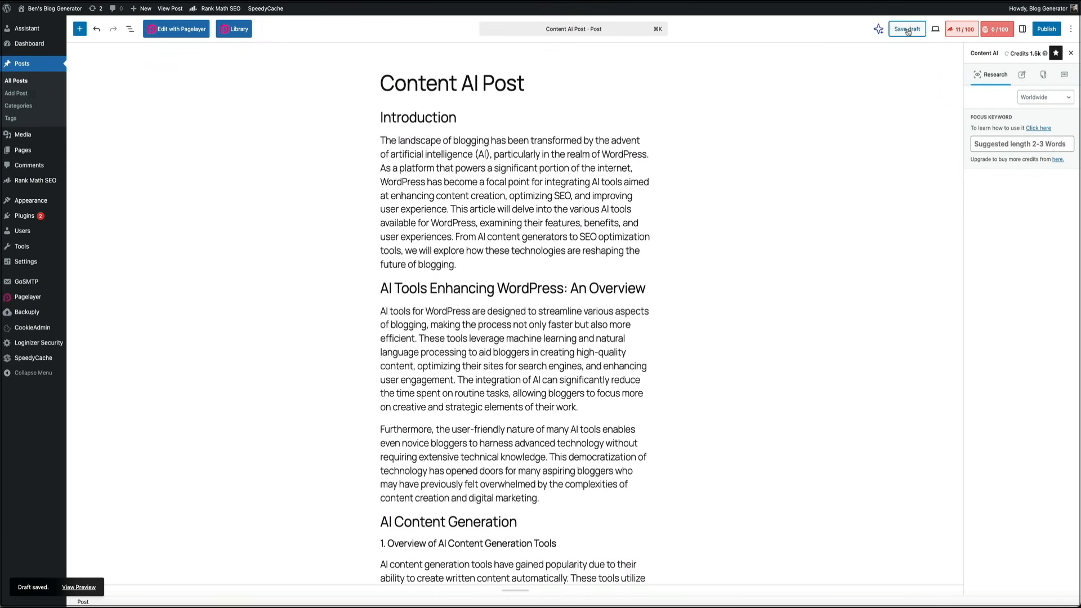
Step: Open the Content AI history and look through the generated long-form article down to the blog post outline
mouse_move(40, 180)
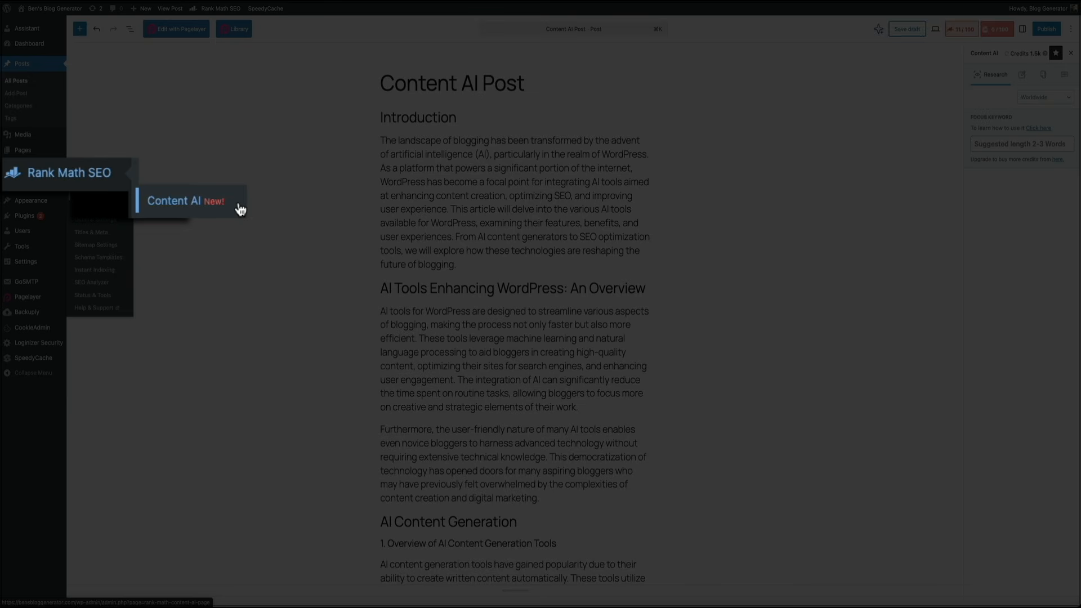
click(239, 207)
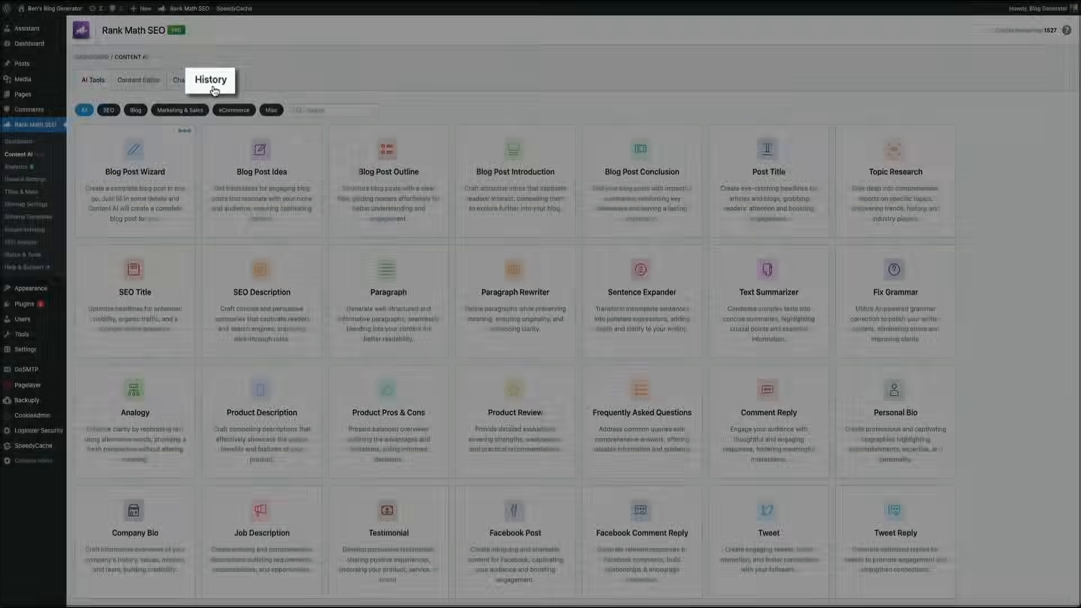
click(212, 88)
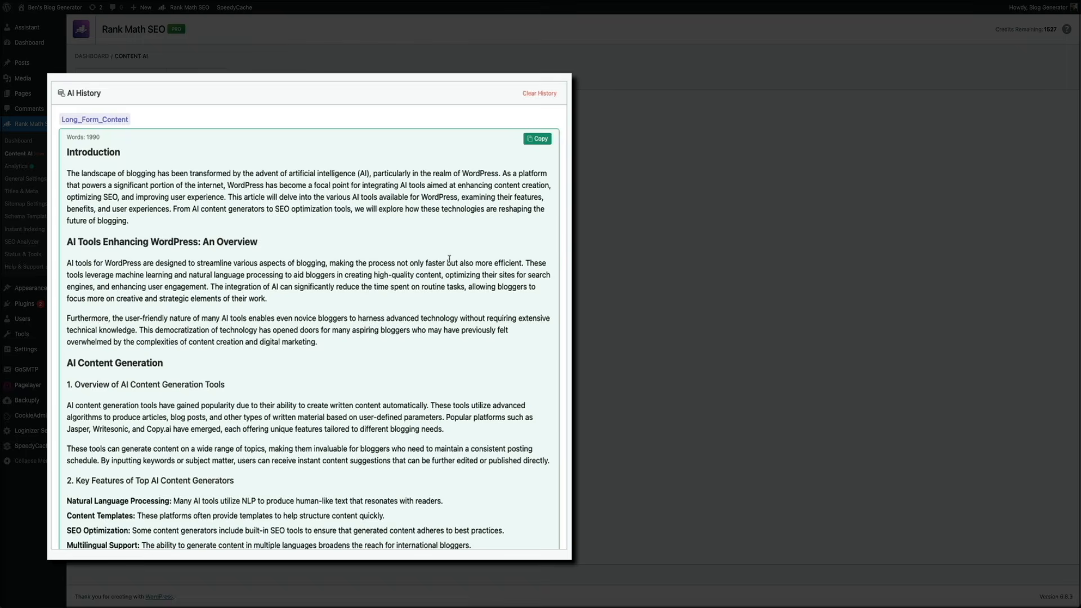
scroll(437, 264, down, 5)
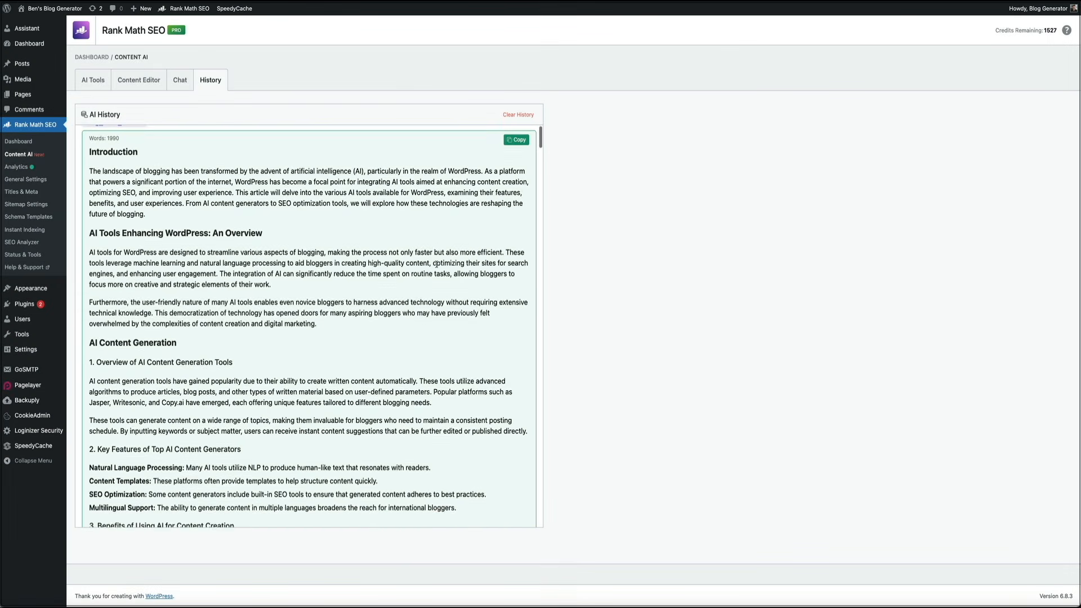
scroll(436, 264, down, 12)
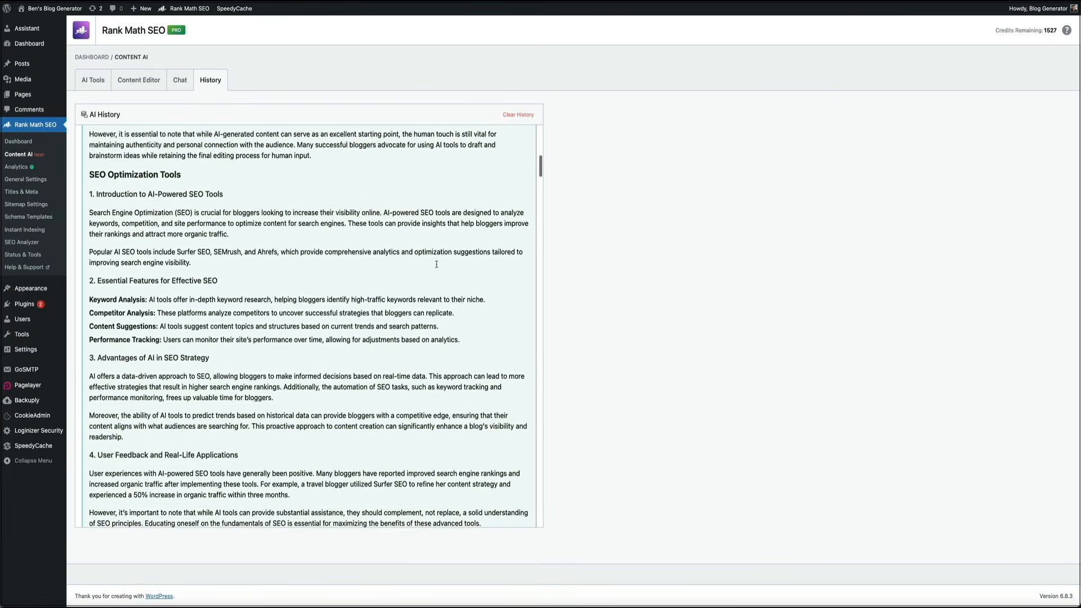
scroll(436, 264, down, 14)
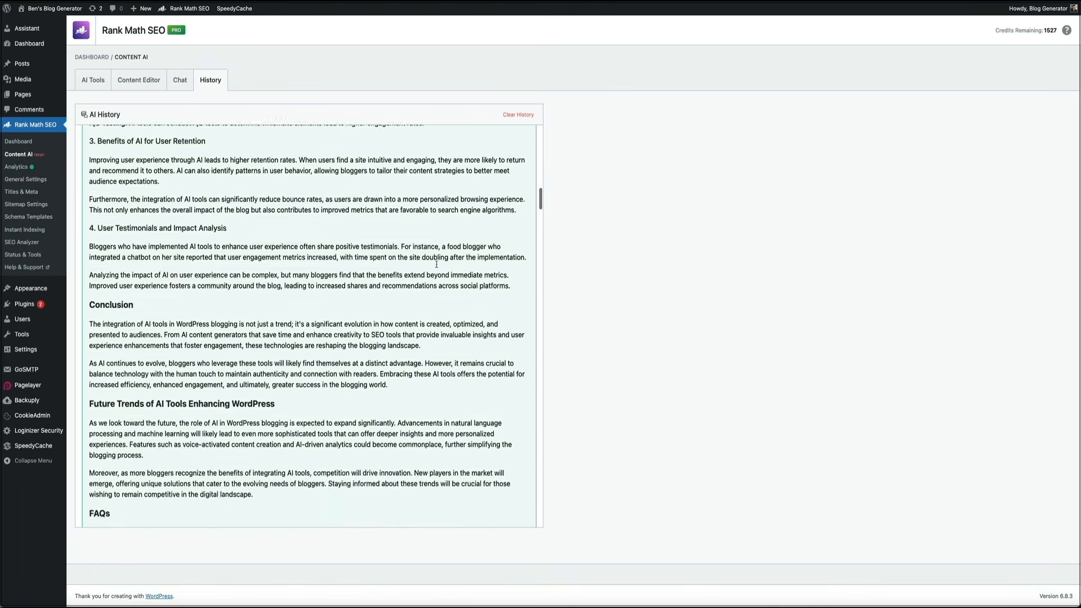
scroll(437, 267, down, 6)
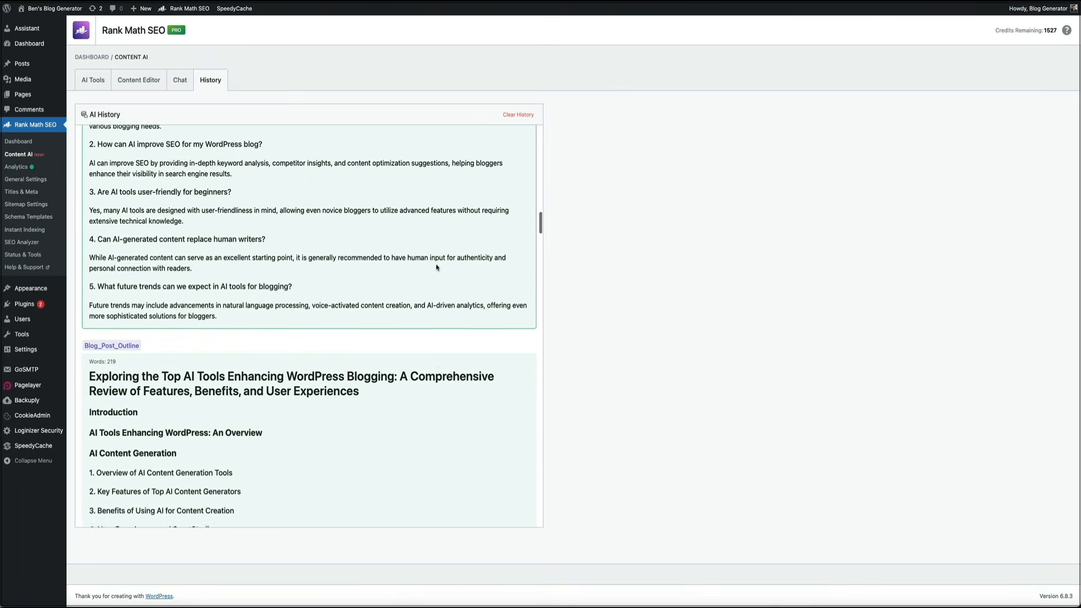
scroll(437, 268, down, 1)
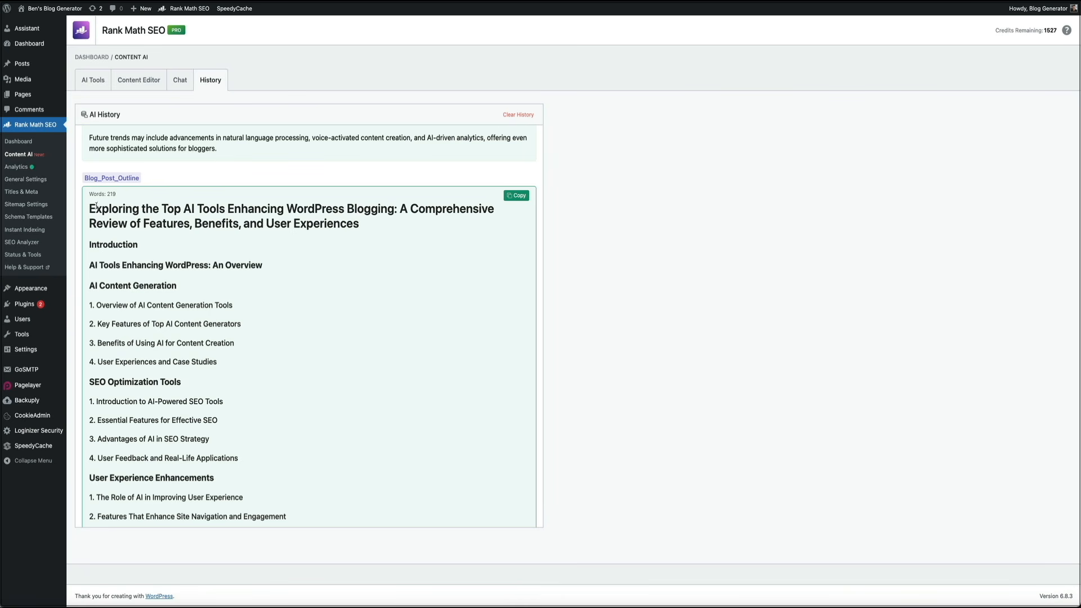
Step: Copy the outline headline starting "Exploring the Top AI Tools Enhancing WordPress Blogging" from the AI history and replace the draft post's title with it
drag(90, 209, 90, 207)
click(227, 208)
click(382, 209)
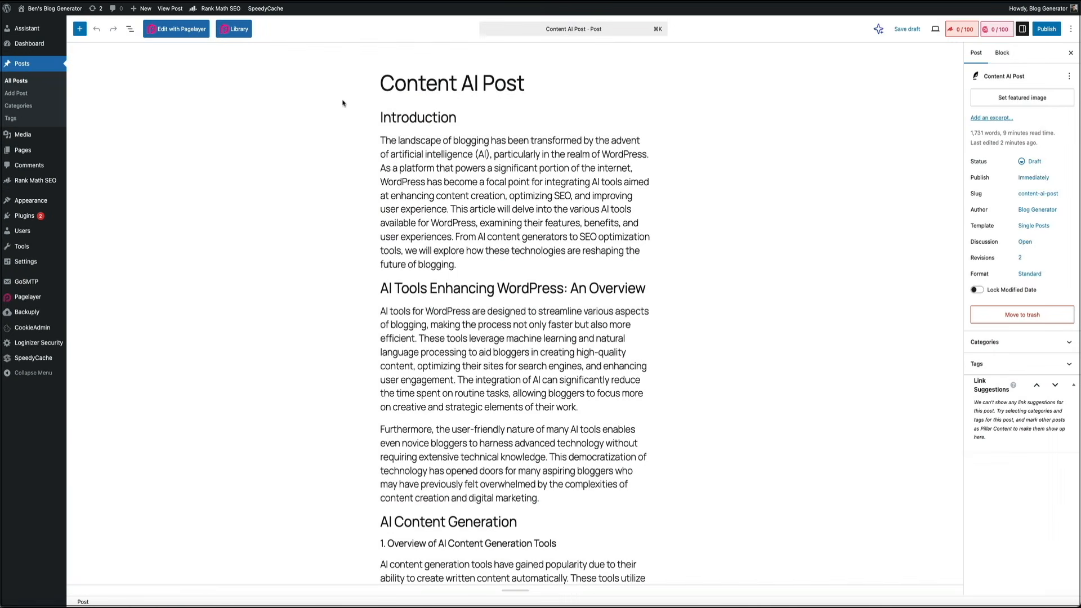
triple_click(484, 88)
text(Exploring the Top AI Tools Enhancing WordPress Blogging)
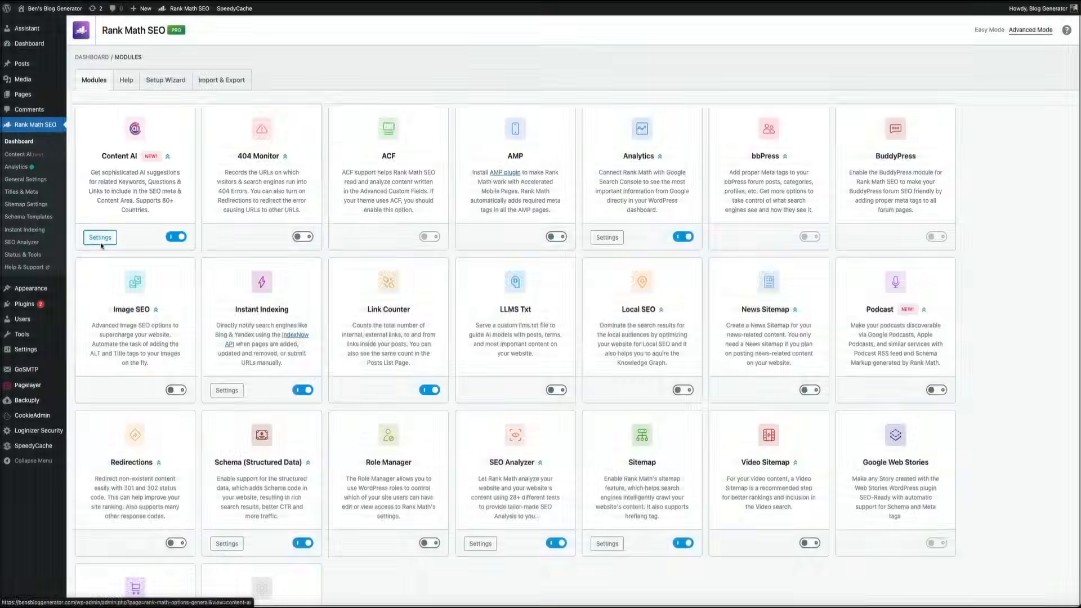
Step: Open the Content AI module's settings, then go to Rank Math's knowledge base and look through its article categories
click(95, 235)
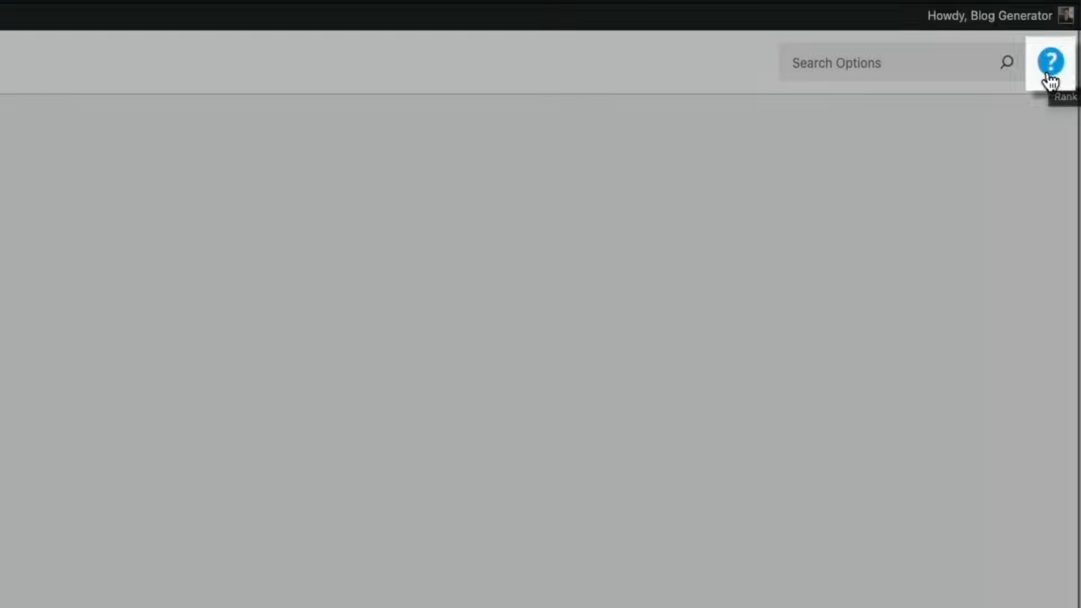
click(1036, 82)
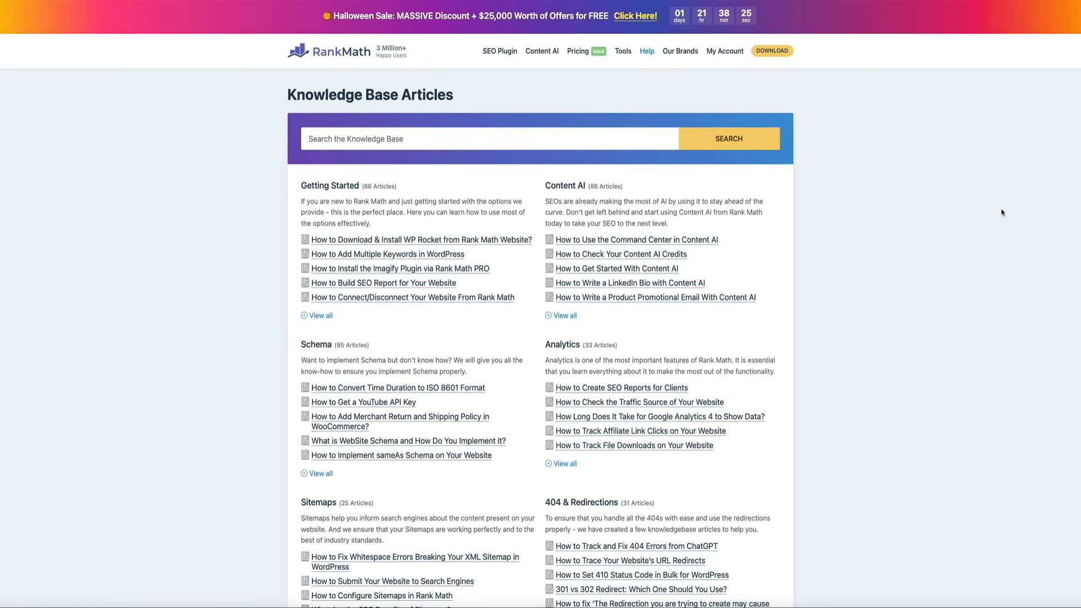
scroll(1002, 212, down, 1)
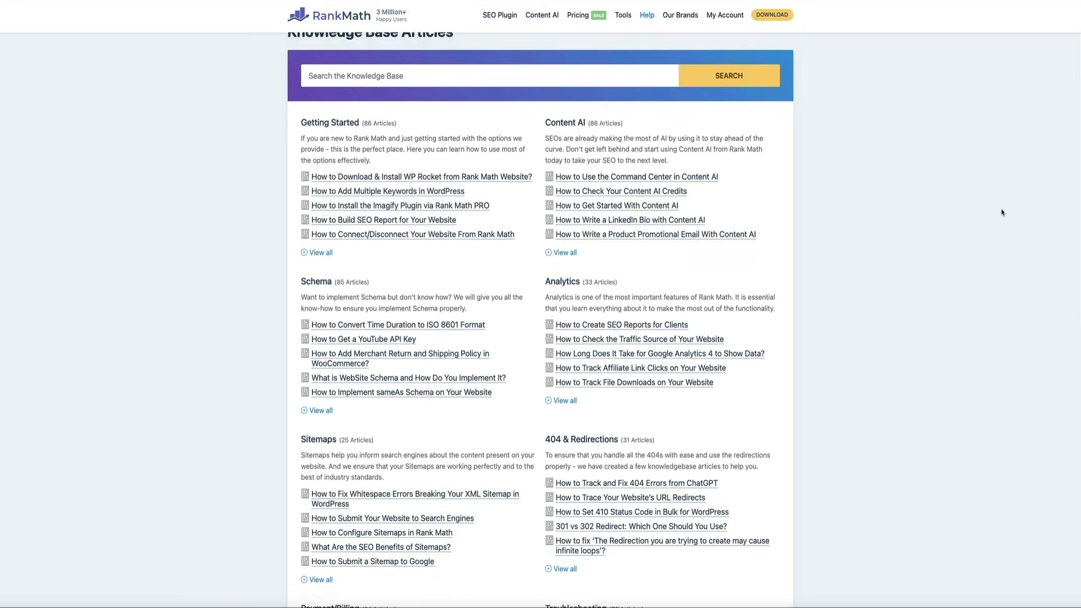
scroll(1002, 212, down, 4)
scroll(1002, 212, down, 4)
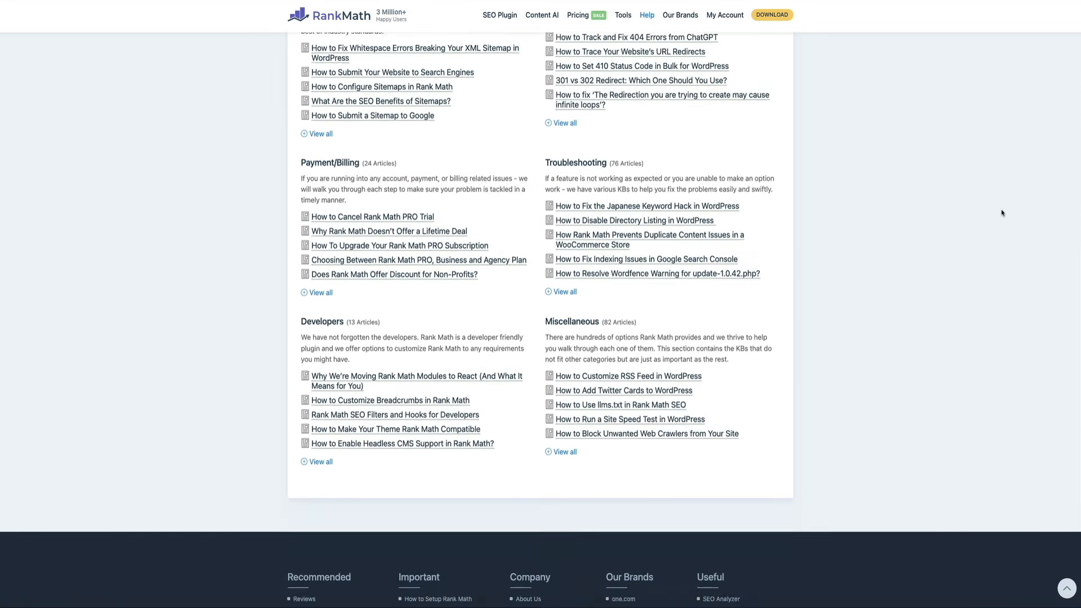
scroll(1002, 212, down, 3)
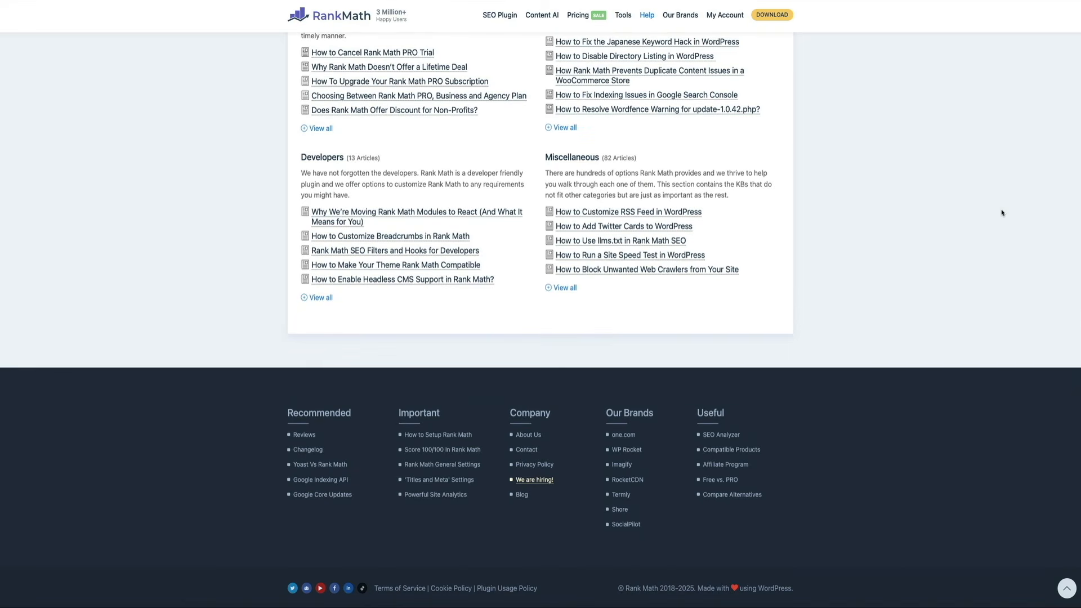